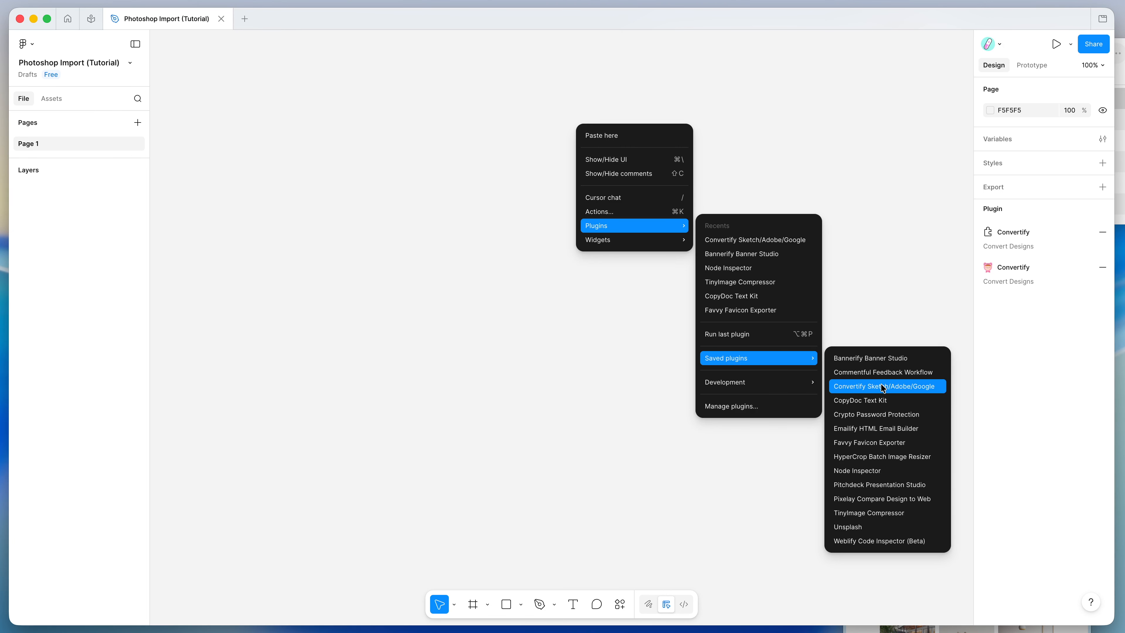
Run the Convertify Sketch/Adobe/Google plugin, place its window beside the canvas and open its list of conversion types.
left_click(883, 386)
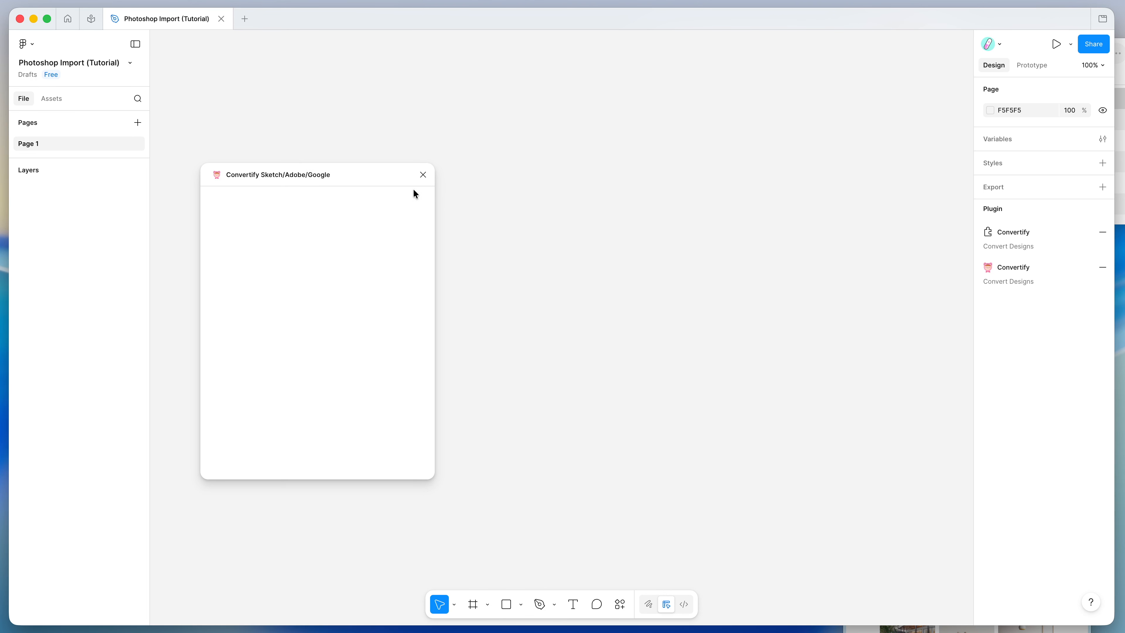
left_click_drag(353, 176, 875, 256)
left_click(827, 379)
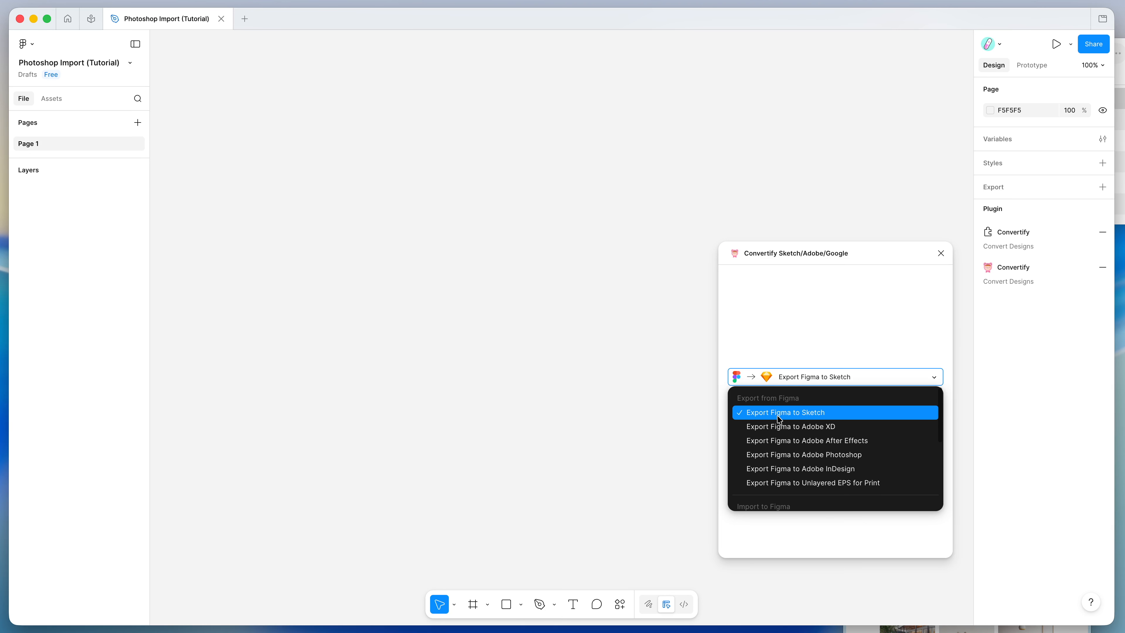
Look through the Figma export and import conversion types that the plugin offers.
scroll(787, 433, "down", 3)
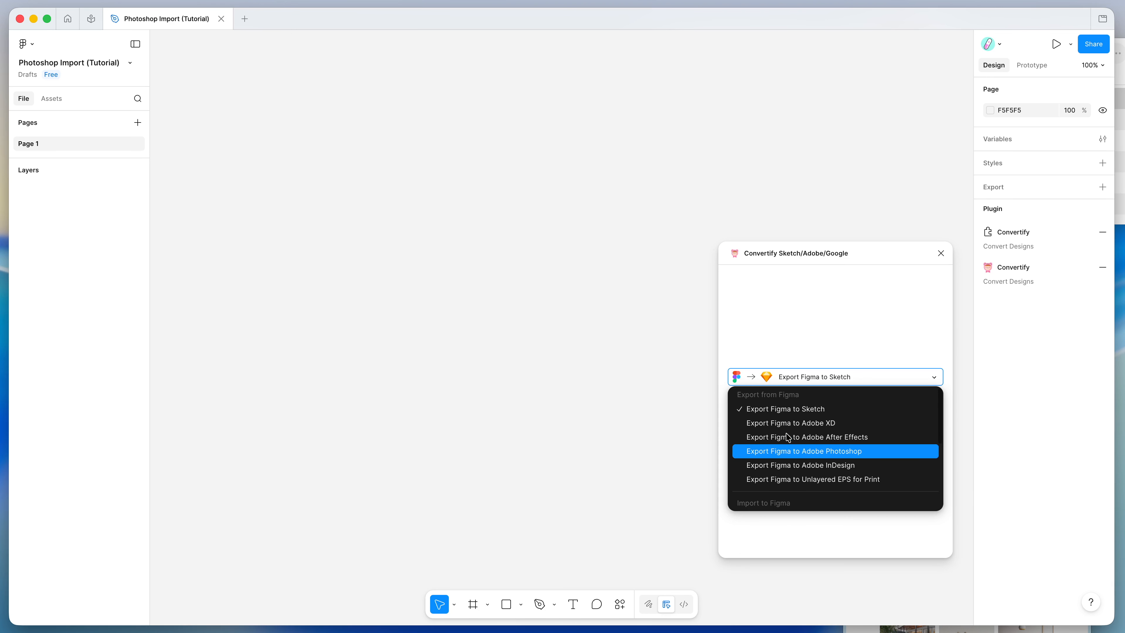
scroll(792, 473, "down", 2)
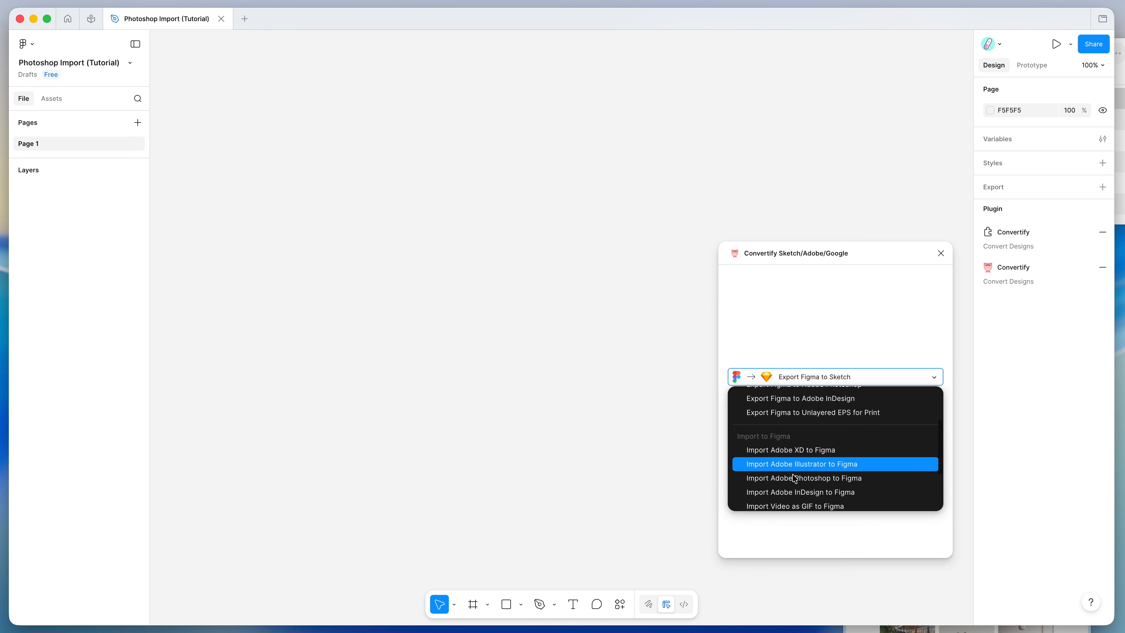
scroll(793, 475, "up", 3)
scroll(793, 478, "up", 3)
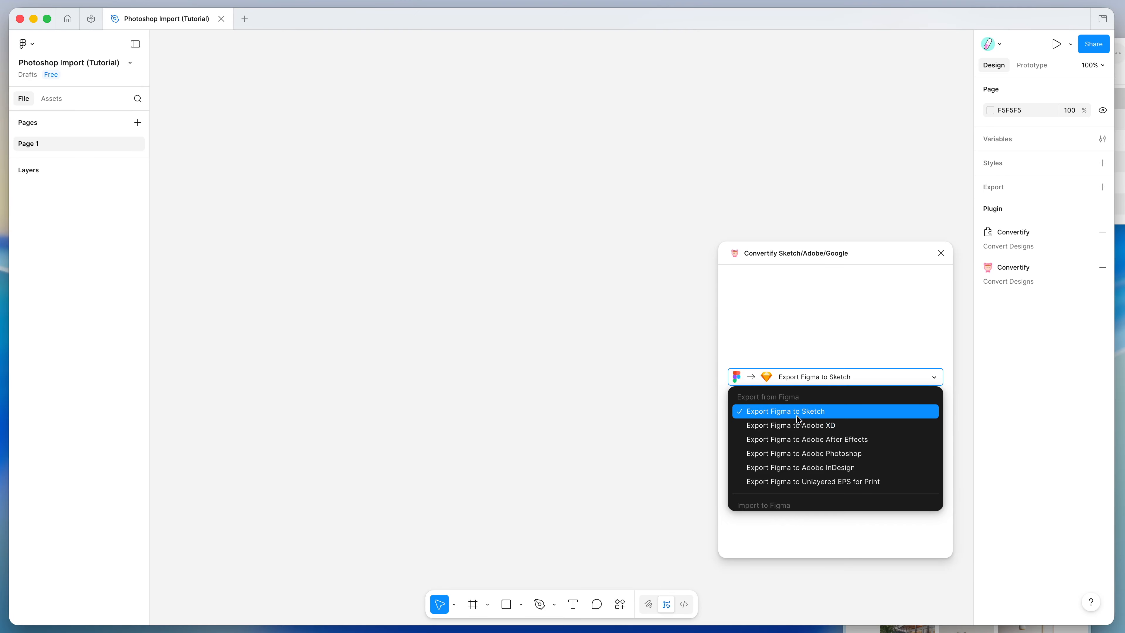
scroll(796, 436, "down", 2)
scroll(797, 434, "up", 2)
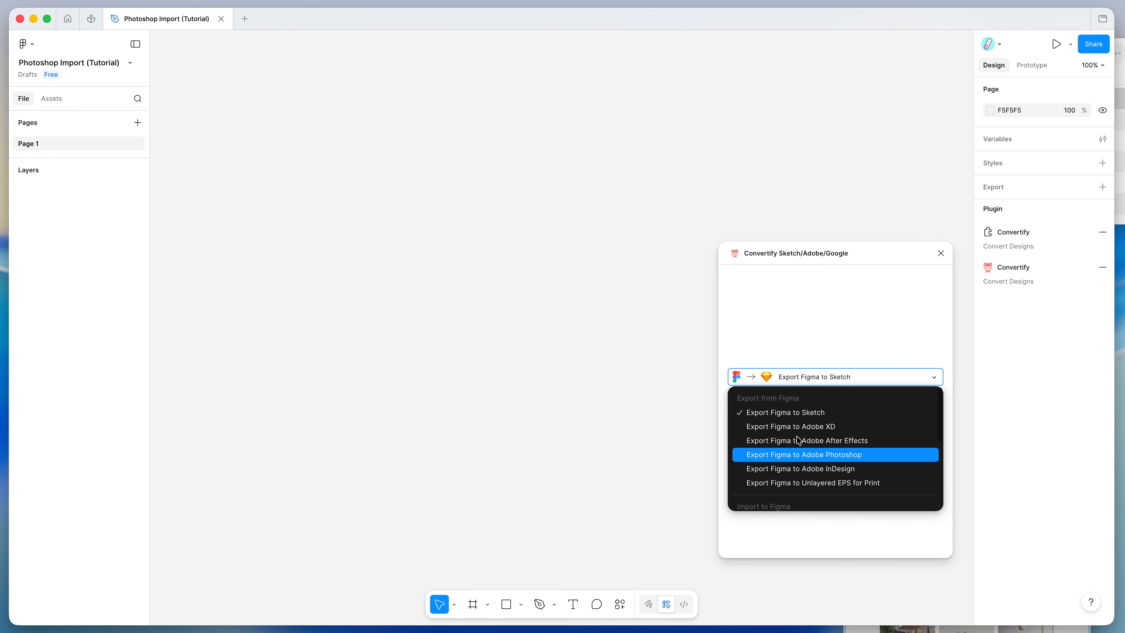
left_click(783, 414)
Set the plugin's conversion type to Import Adobe Photoshop to Figma.
left_click(790, 379)
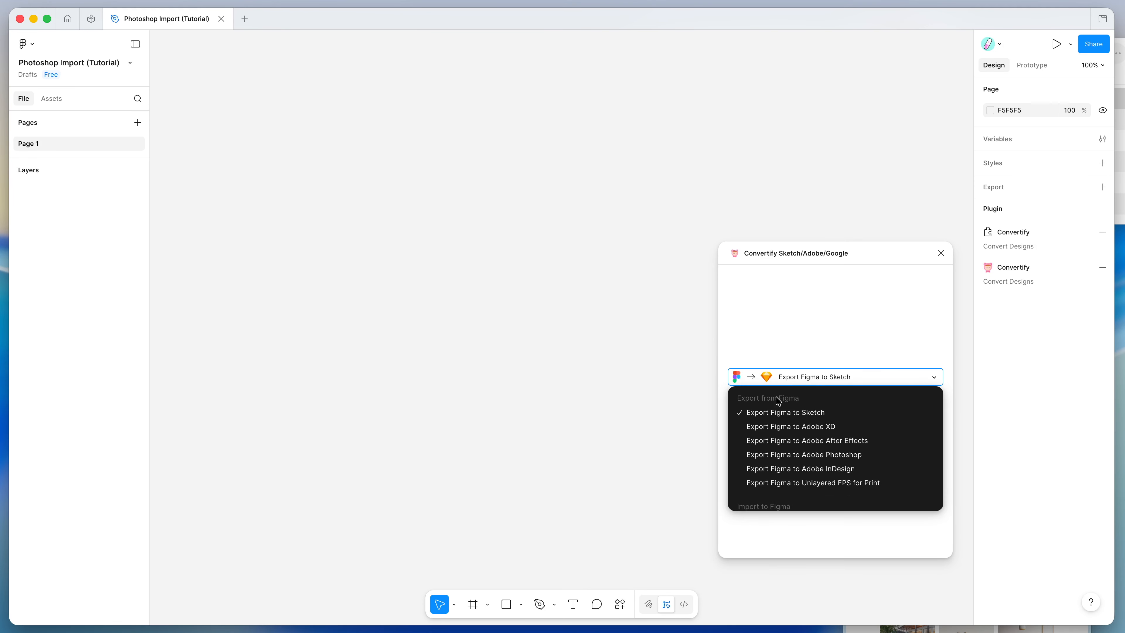
scroll(743, 403, "down", 3)
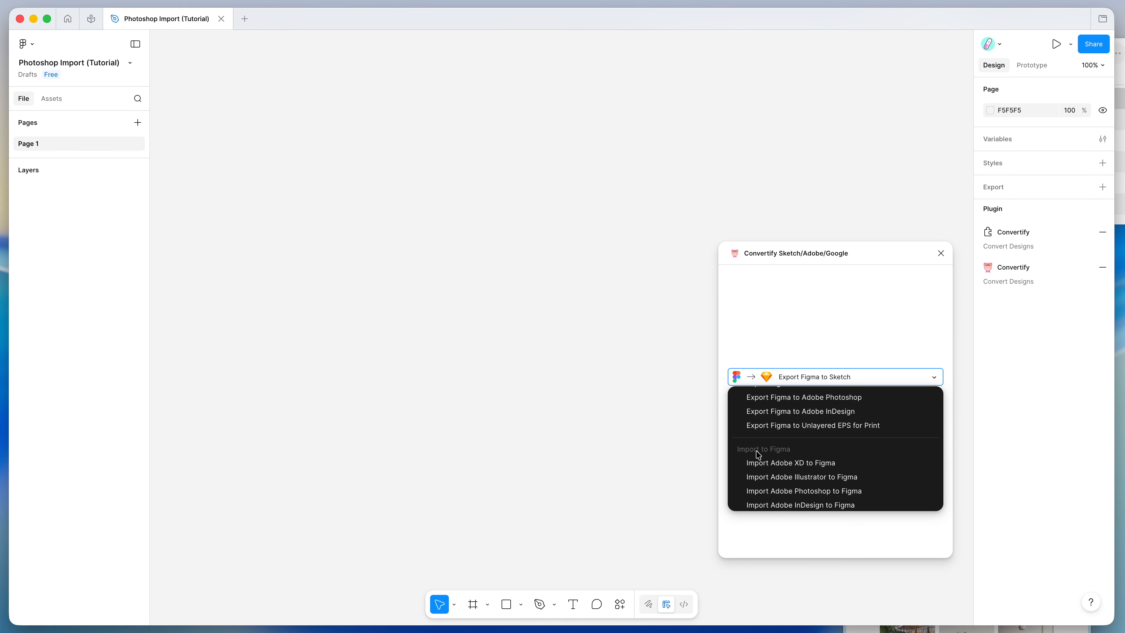
scroll(753, 455, "down", 2)
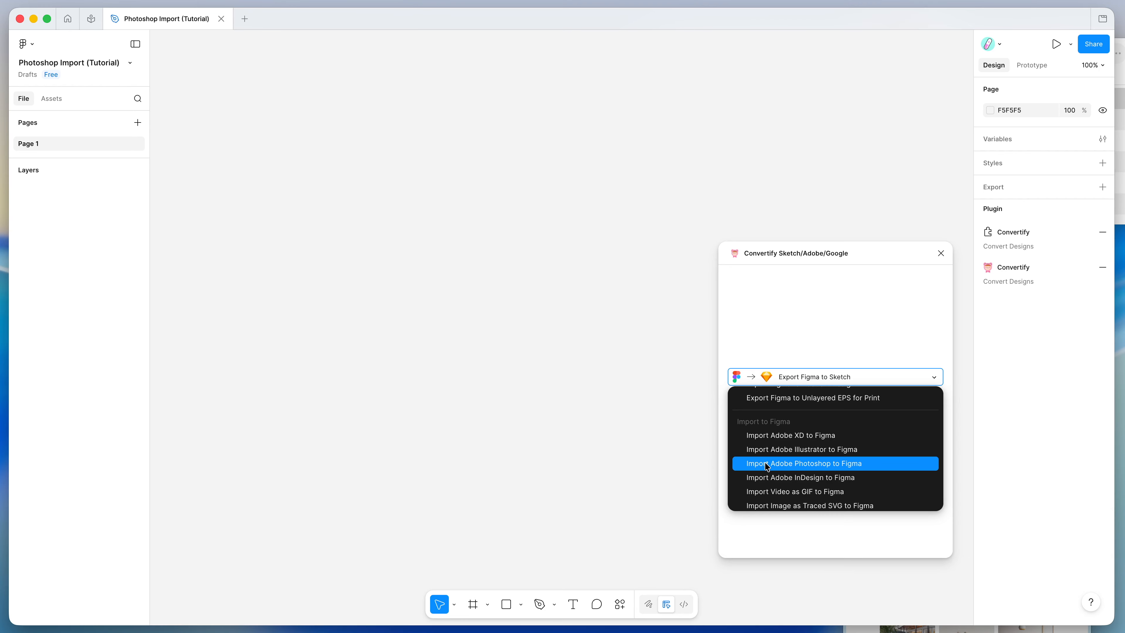
left_click(809, 464)
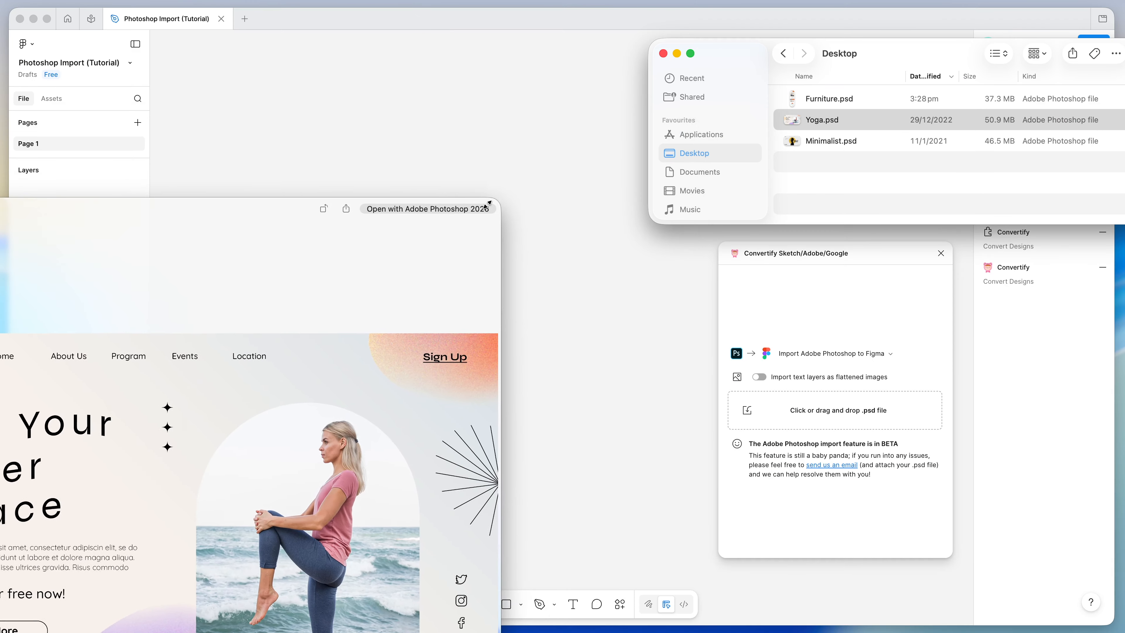
Preview Yoga.psd, Furniture.psd and Minimalist.psd from the Desktop folder and close the preview.
left_click_drag(241, 217, 618, 61)
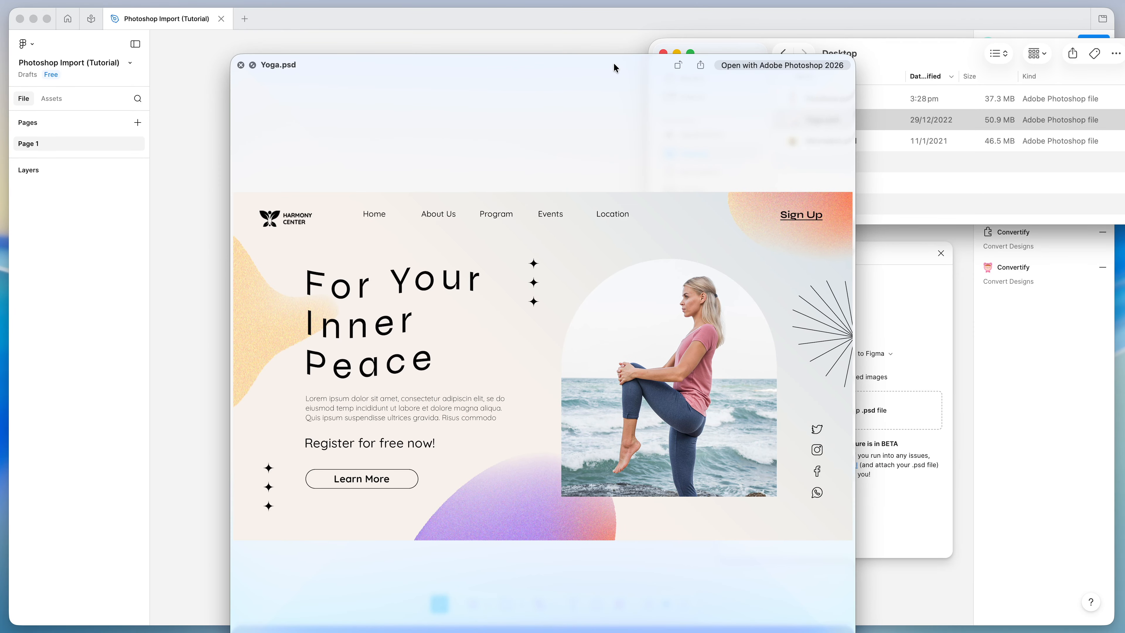
key("Up")
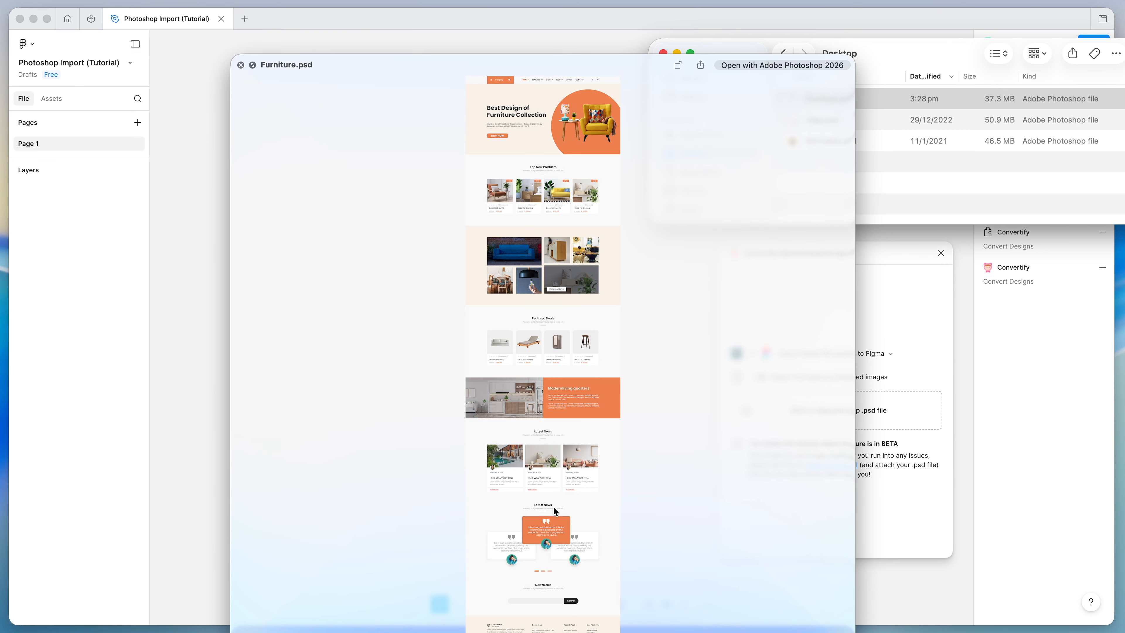
key("Down")
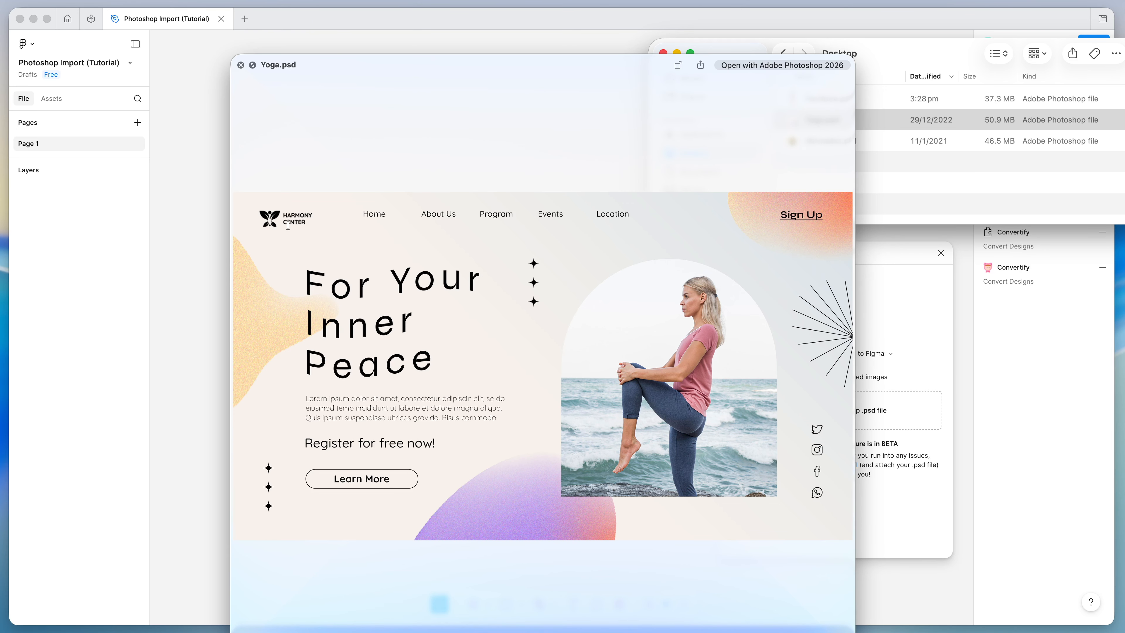
key("Down")
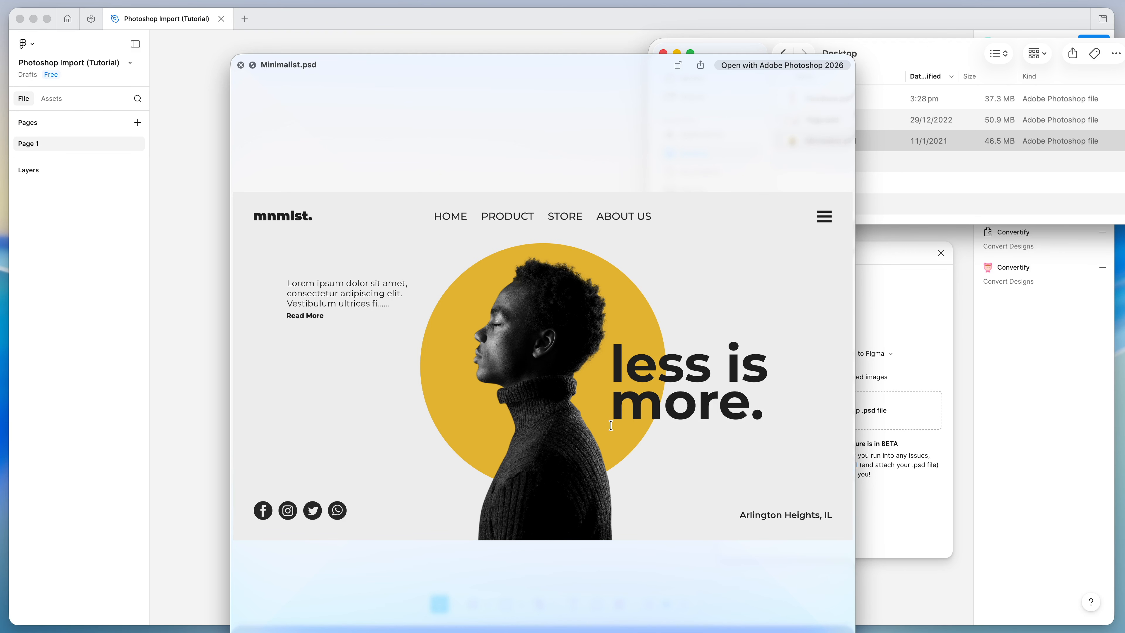
left_click(240, 65)
Import Minimalist.psd from the Desktop through the plugin and move the plugin window clear of the imported design.
left_click_drag(873, 54, 1009, 41)
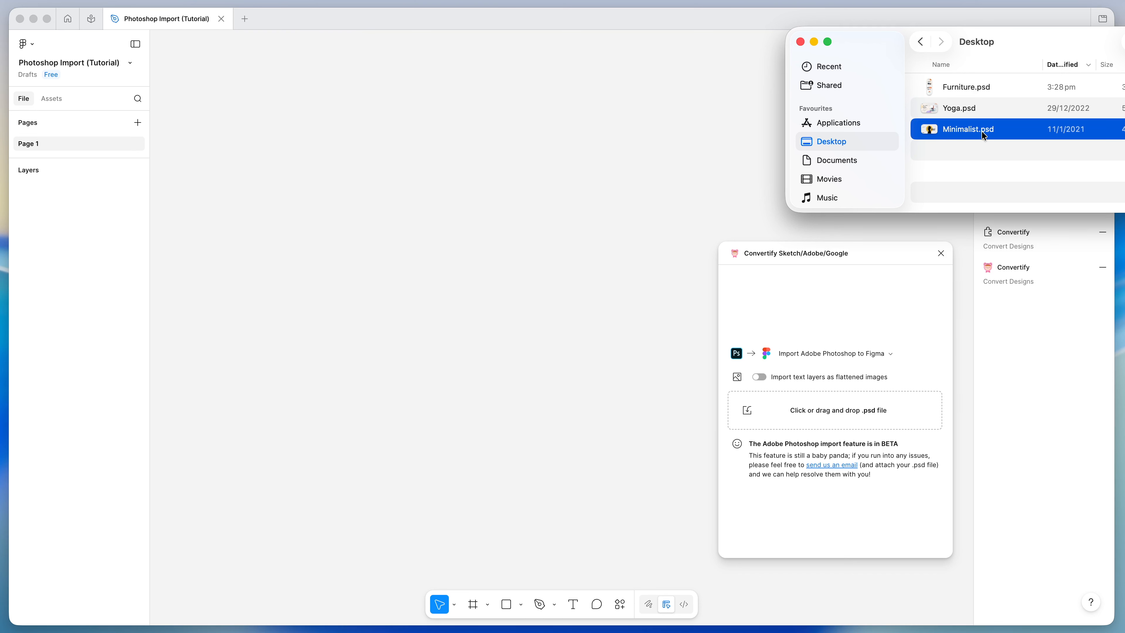
left_click_drag(966, 132, 816, 411)
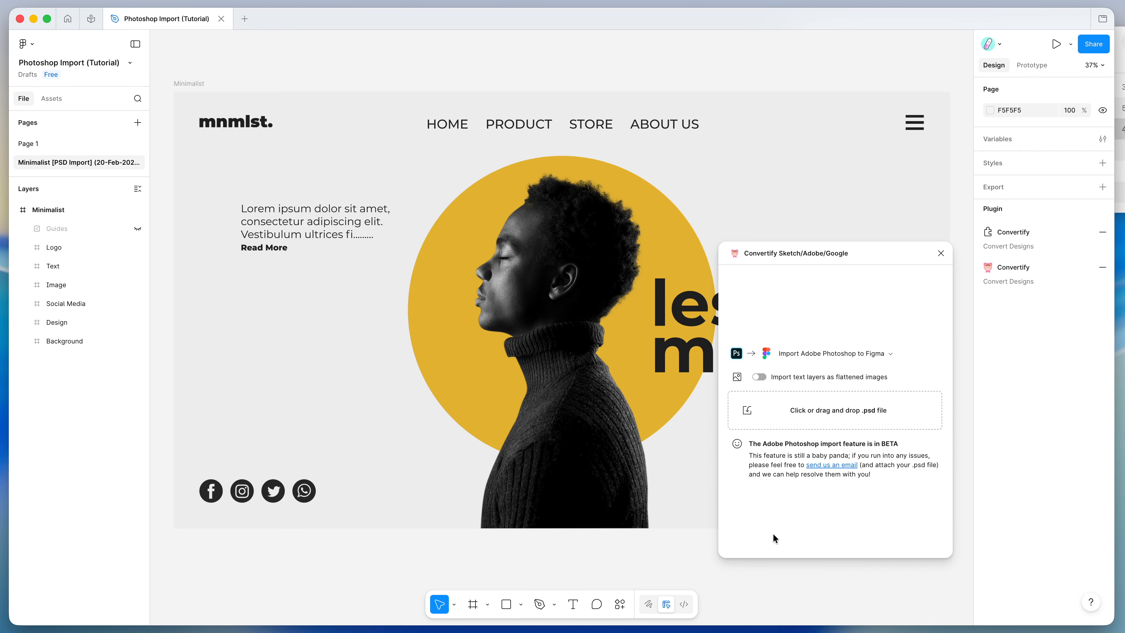
left_click_drag(818, 254, 948, 283)
scroll(731, 226, "right", 3)
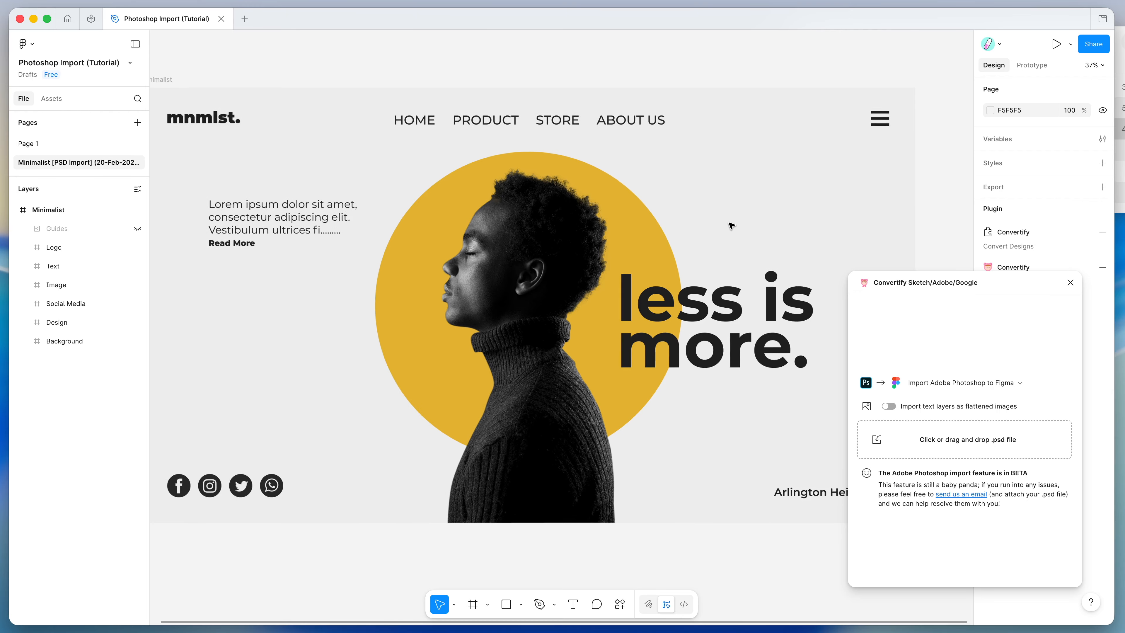
scroll(731, 226, "left", 3)
Inspect the Logo frame with its nested layer and the Nav text layer in the imported design.
left_click(254, 138)
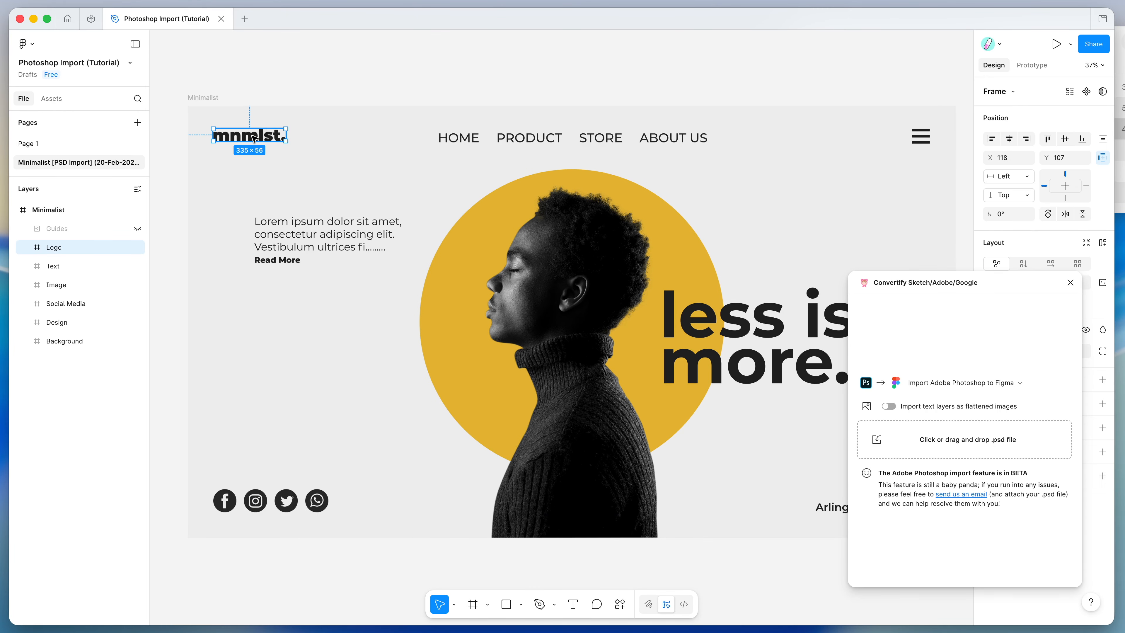
left_click(26, 248)
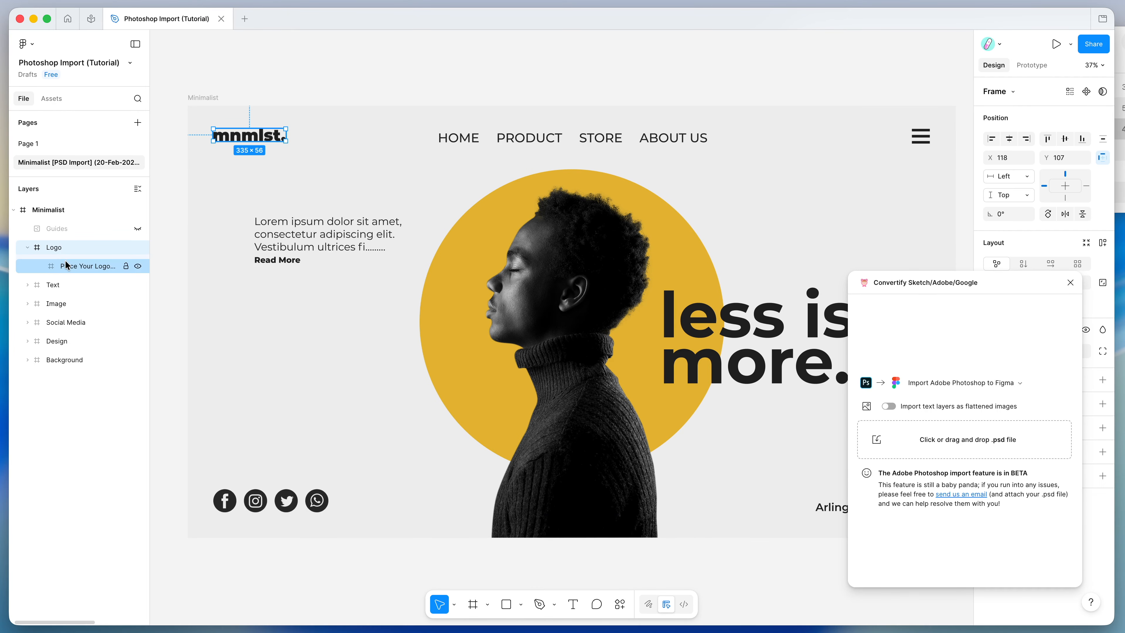
double_click(467, 142)
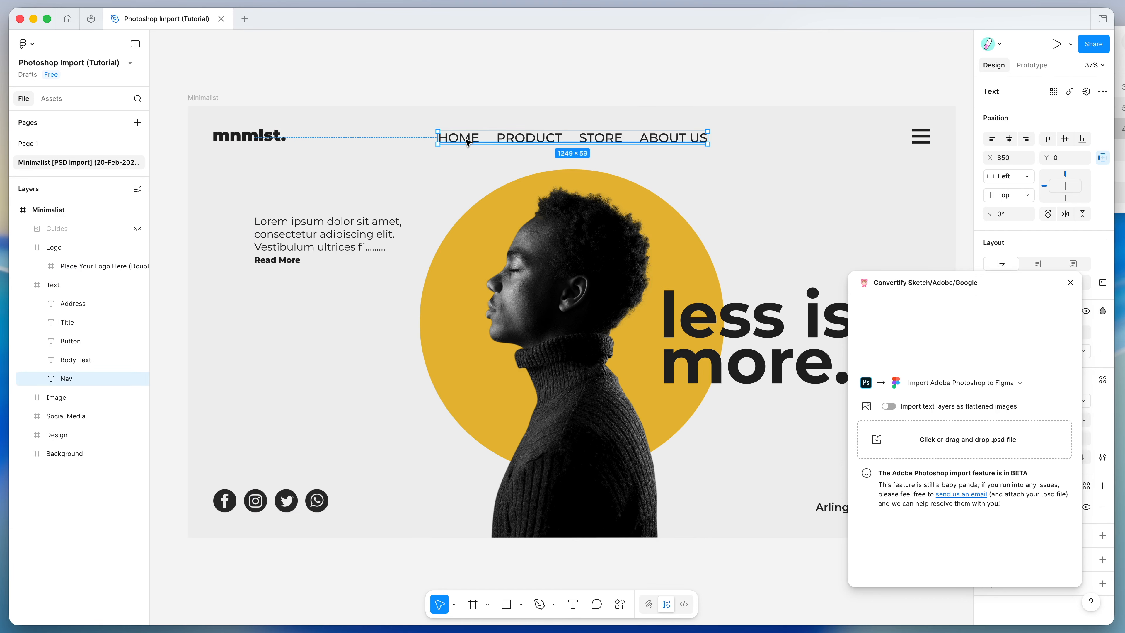
Try deleting text from the Nav menu layer and undo the edit.
scroll(502, 140, "up", 5)
double_click(561, 143)
key("BackSpace")
key("BackSpace")
key("BackSpace")
key("super+z")
left_click(560, 143)
key("Escape")
key("Escape")
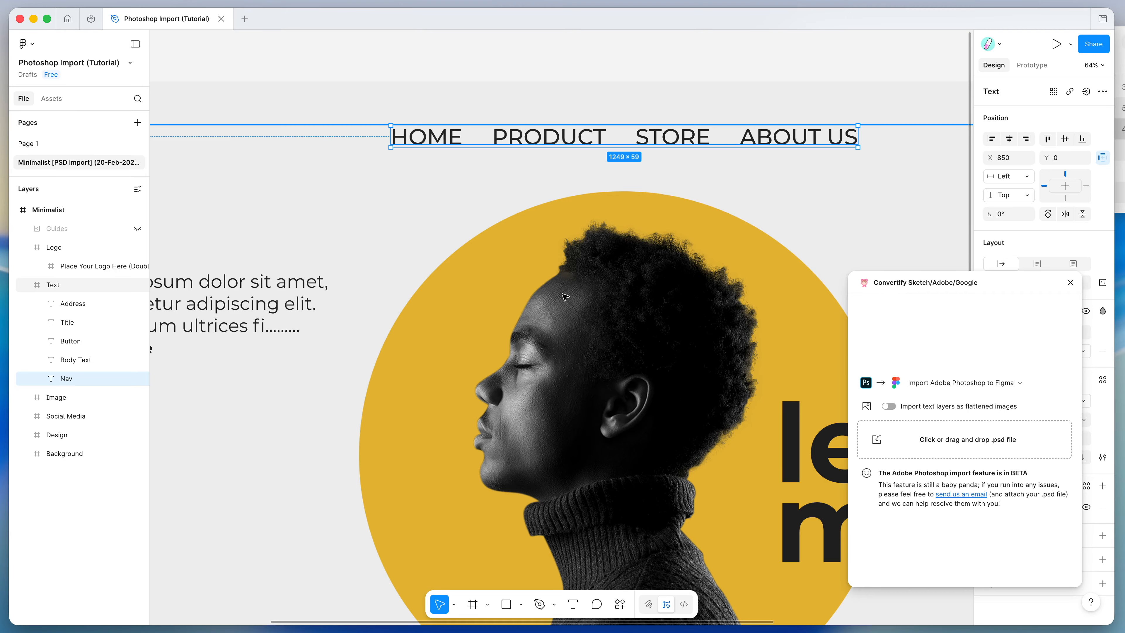
Hide and show the Image layer, try moving the portrait to new positions and undo each move.
scroll(559, 280, "down", 5)
scroll(562, 274, "down", 2)
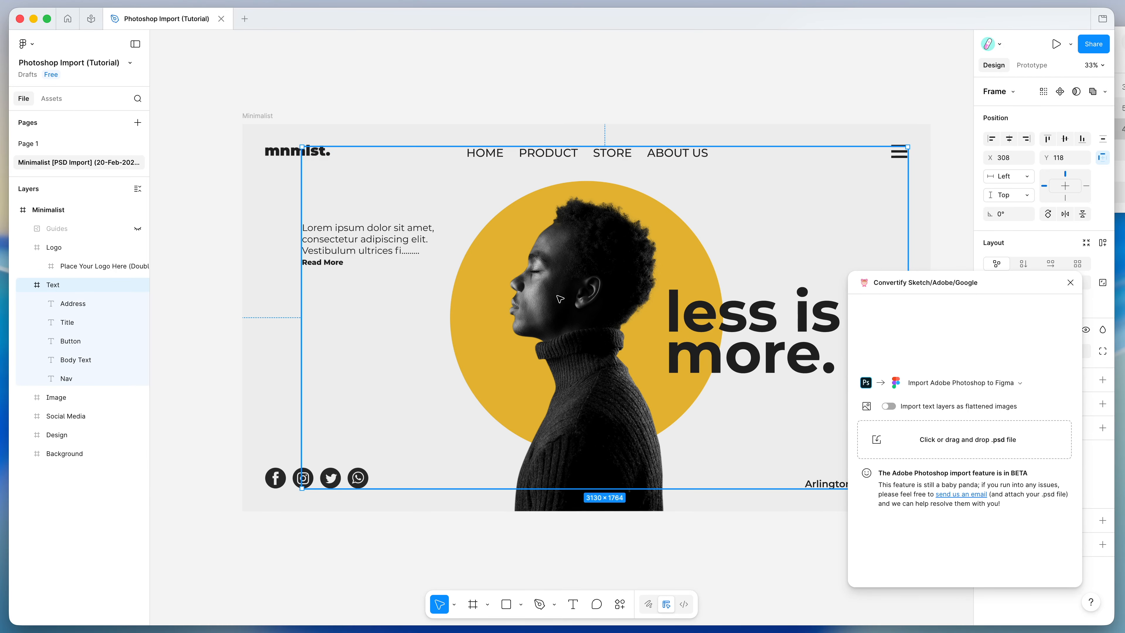
left_click(58, 397)
left_click(138, 398)
left_click(137, 398)
left_click_drag(571, 364, 606, 361)
key("super+z")
left_click_drag(663, 192, 682, 154)
key("super+z")
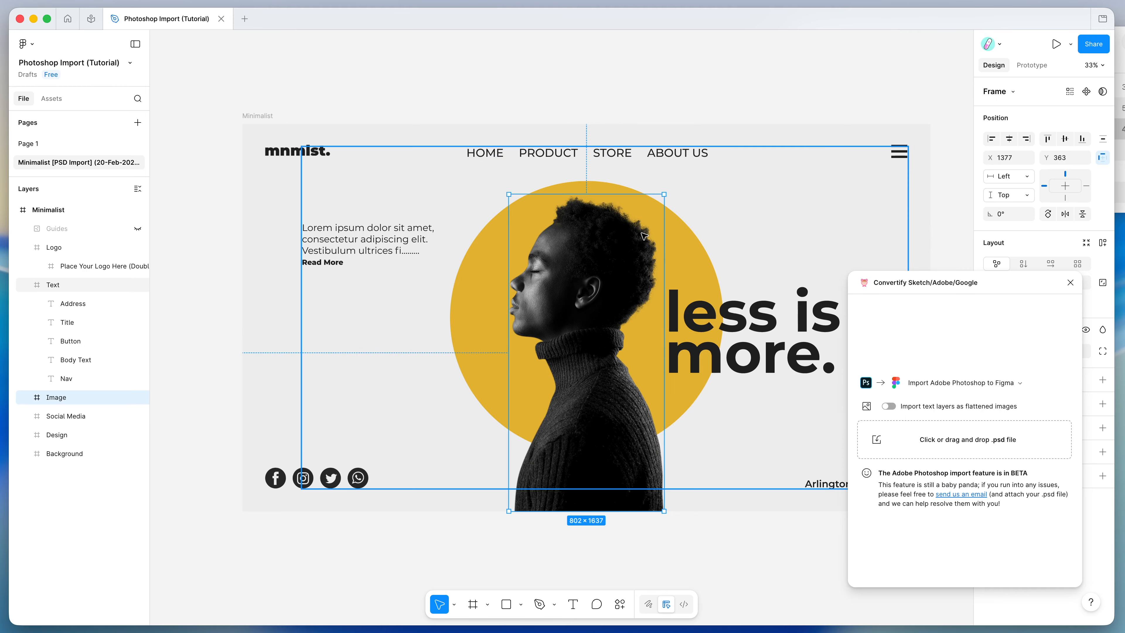
Examine the "less is more." title as editable text and leave it unmodified.
left_click(639, 239)
double_click(741, 321)
double_click(723, 322)
scroll(717, 319, "right", 2)
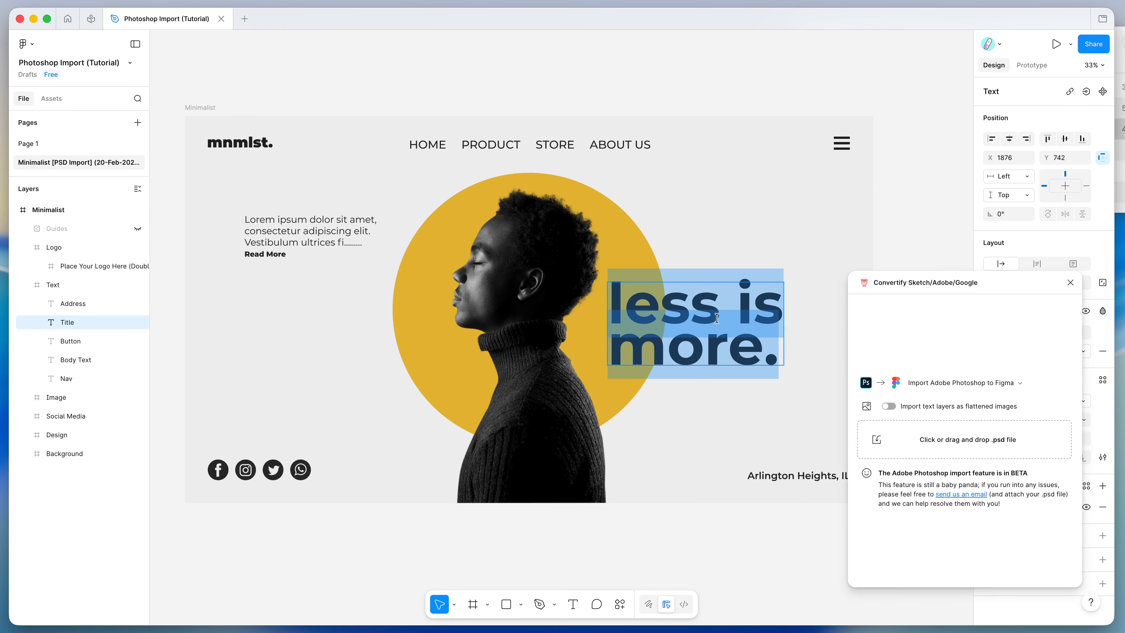
scroll(717, 318, "up", 5)
left_click(650, 315)
scroll(682, 350, "down", 3)
scroll(682, 351, "right", 2)
left_click(737, 443)
left_click(668, 373)
scroll(667, 372, "down", 5)
left_click(557, 187)
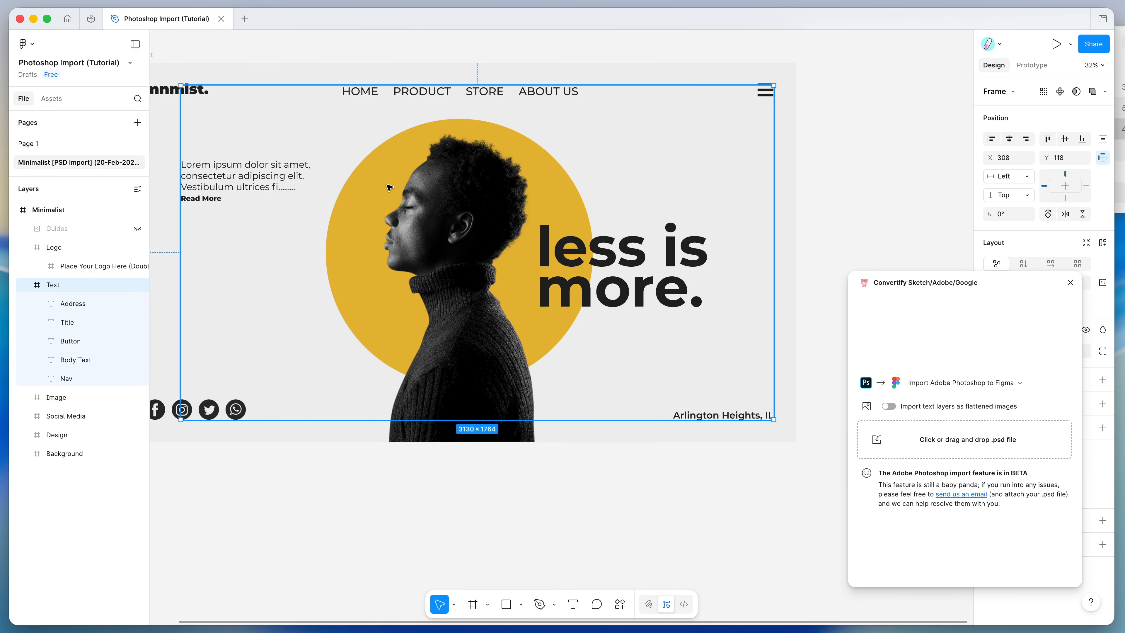
Inspect the Title and Button text layers inside the Text frame.
left_click(67, 324)
left_click(69, 341)
left_click(349, 275)
scroll(353, 273, "up", 3)
Switch the visibility of the Image, Social Media and Design layers off and back on, one at a time.
left_click(56, 397)
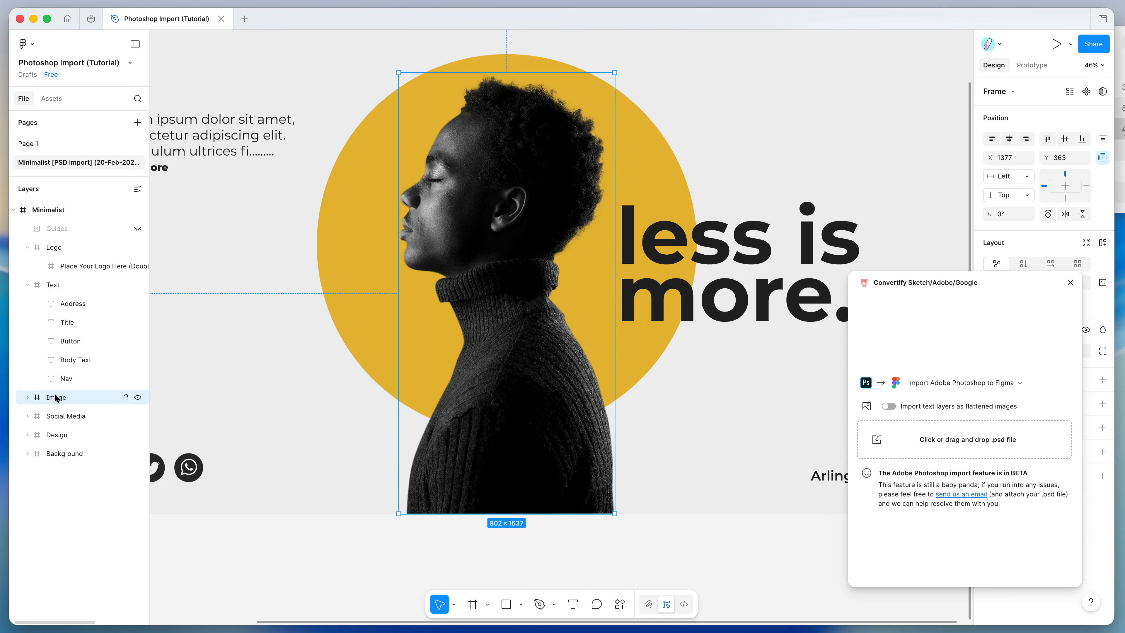
left_click(138, 396)
left_click(138, 395)
left_click(88, 415)
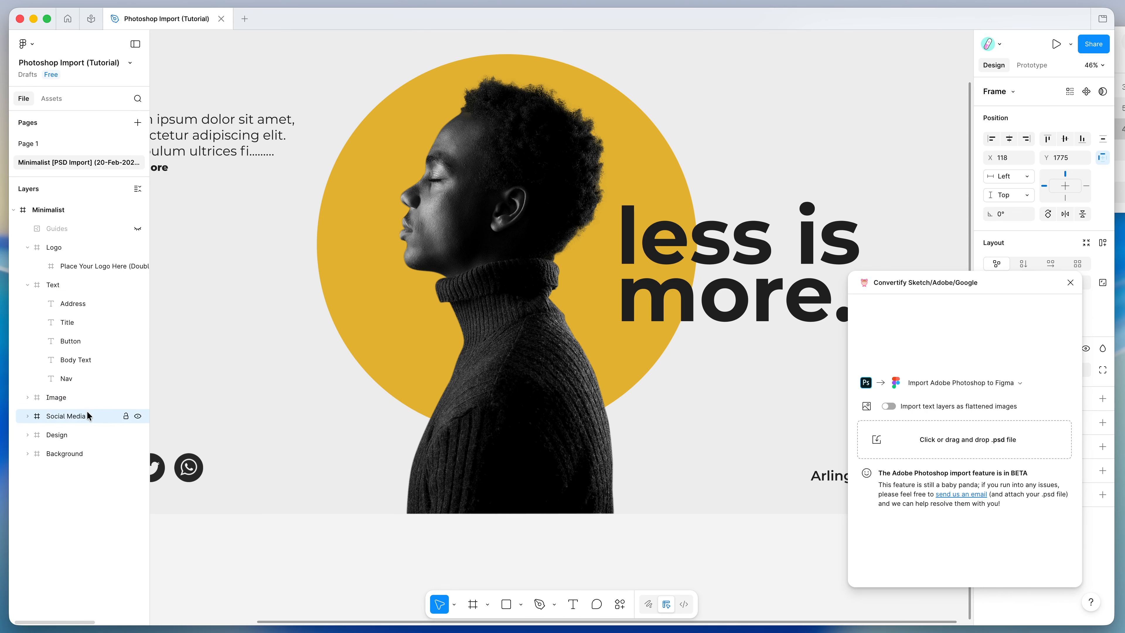
left_click(138, 416)
left_click(138, 416)
left_click(138, 434)
left_click(138, 434)
Expand the Design frame, examine the properties of its two Shape layers and clear the selection.
left_click(89, 434)
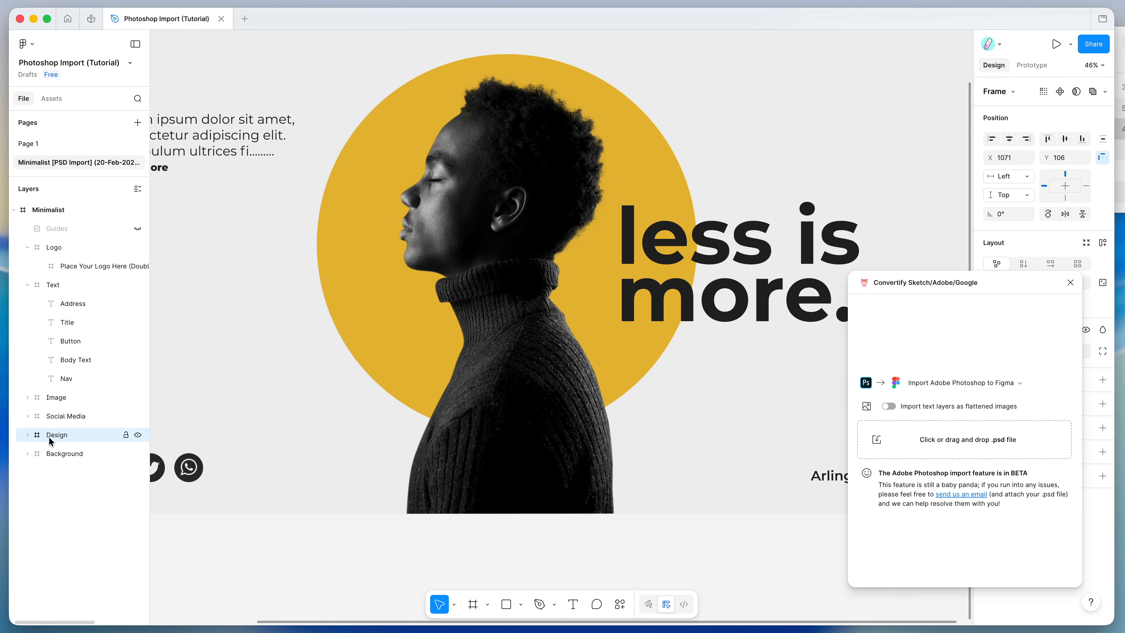
left_click_drag(951, 294, 564, 292)
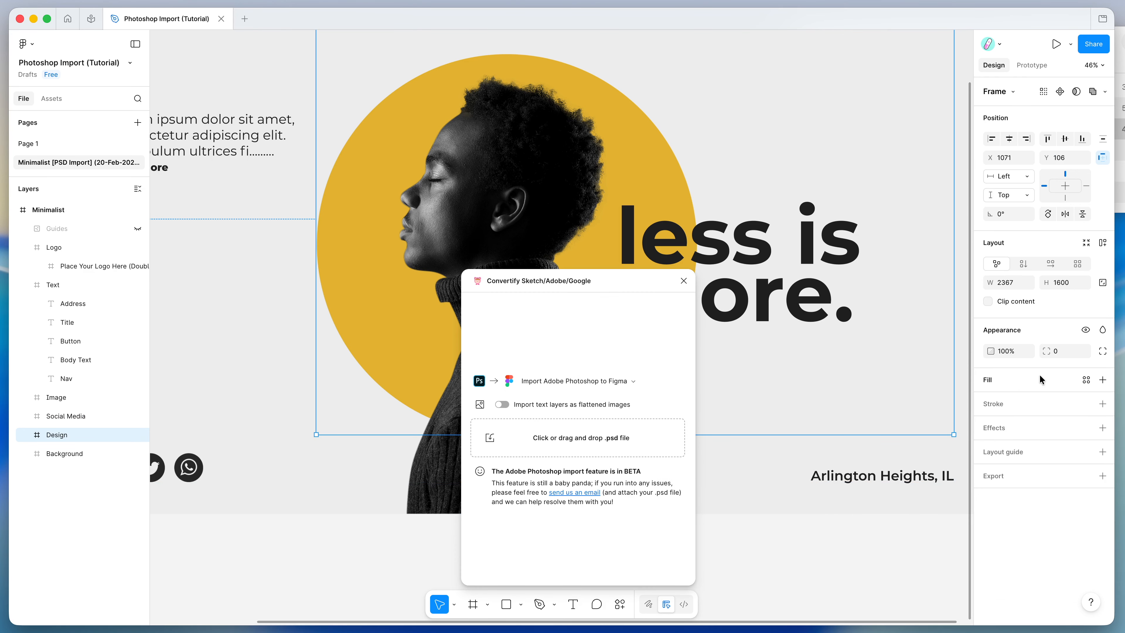
left_click(28, 434)
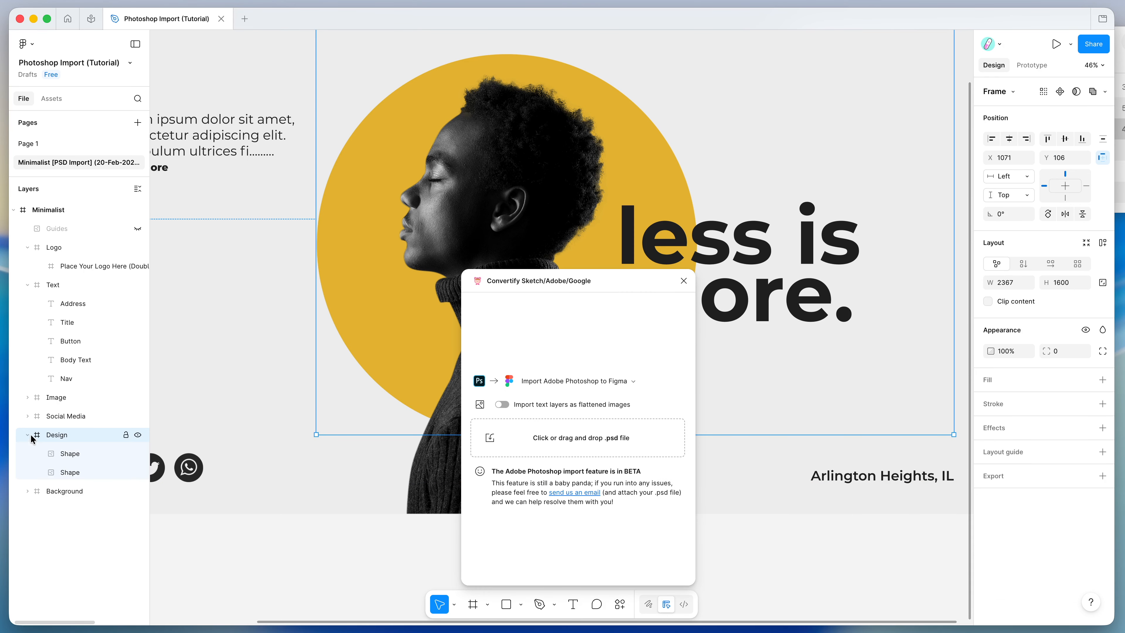
left_click(79, 450)
left_click(77, 472)
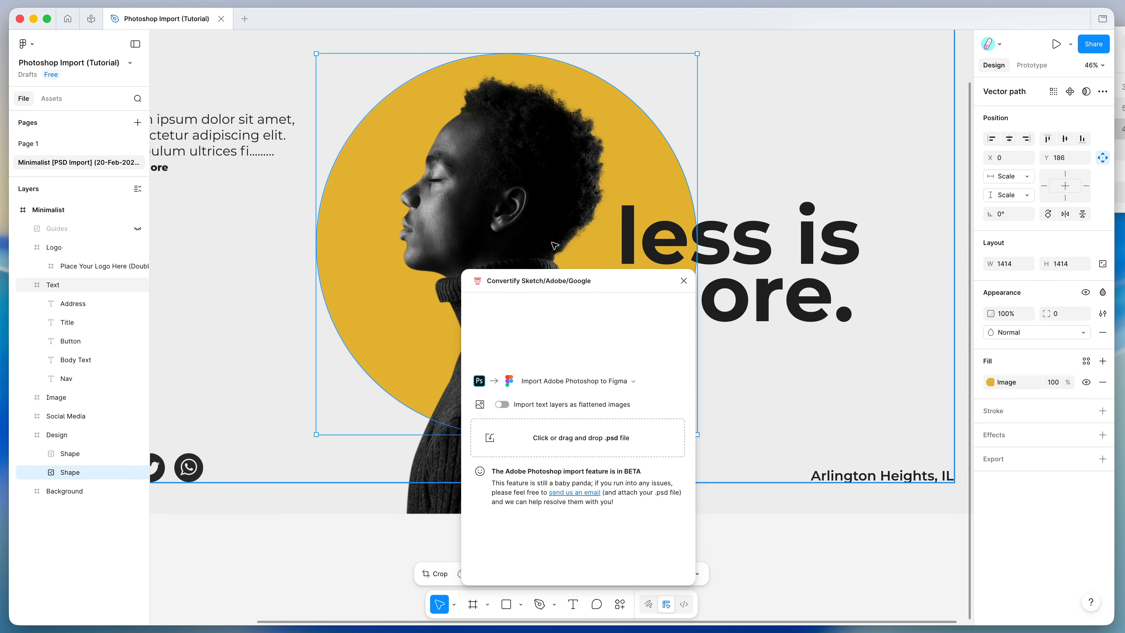
left_click_drag(636, 286, 873, 250)
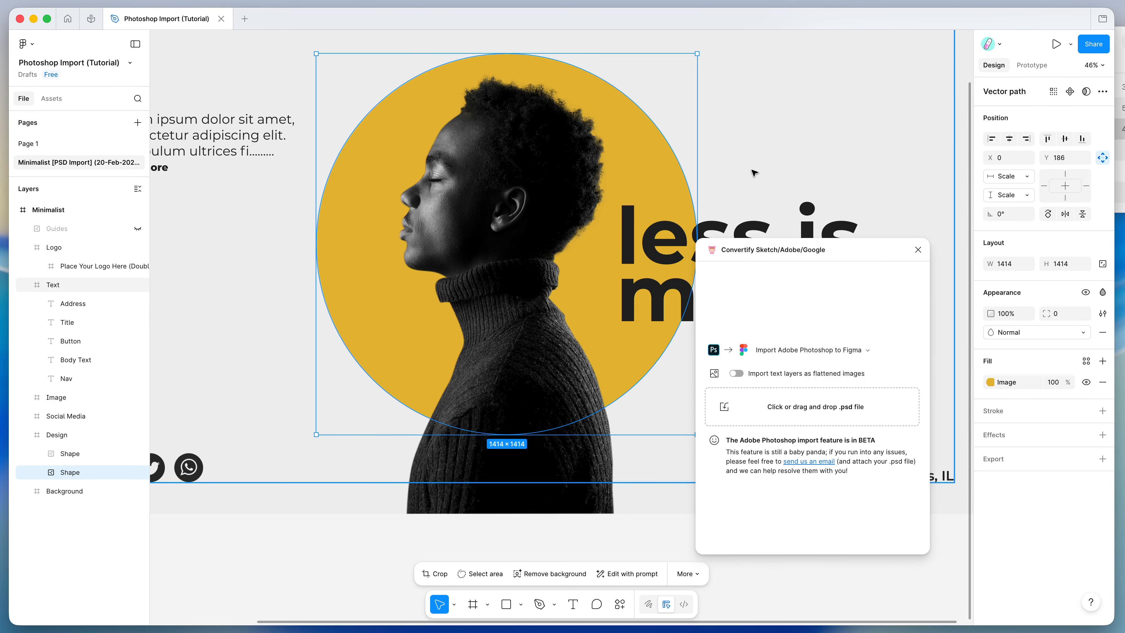
scroll(754, 172, "down", 5)
left_click(845, 173)
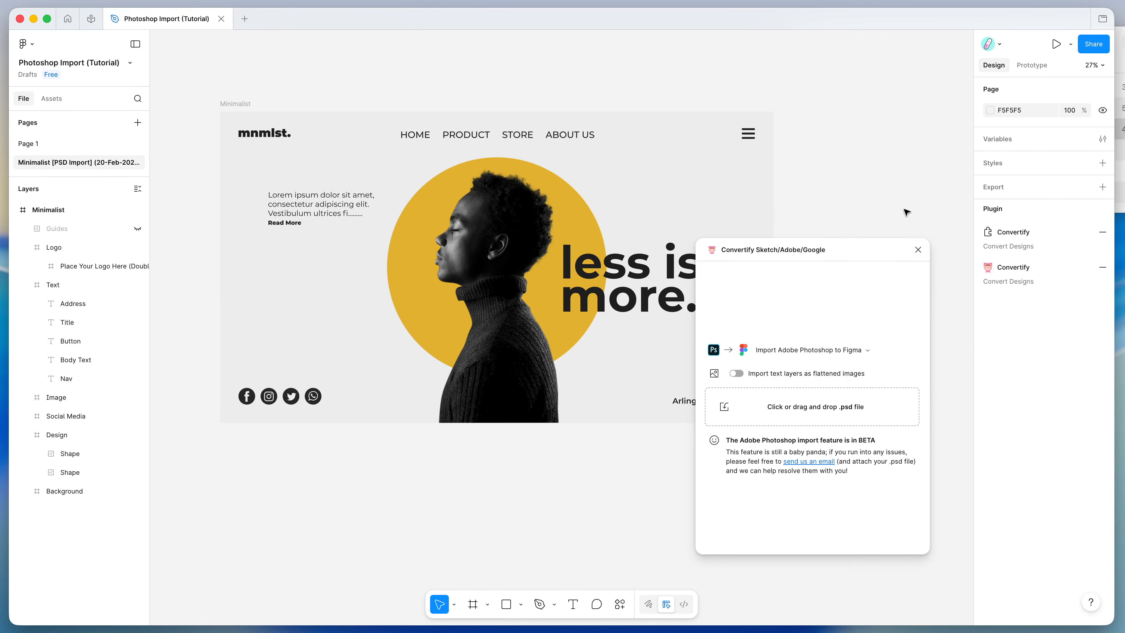
Import Yoga.psd from the Desktop folder into Figma with the Convertify plugin and look over the imported page.
left_click_drag(853, 253, 879, 252)
left_click(838, 406)
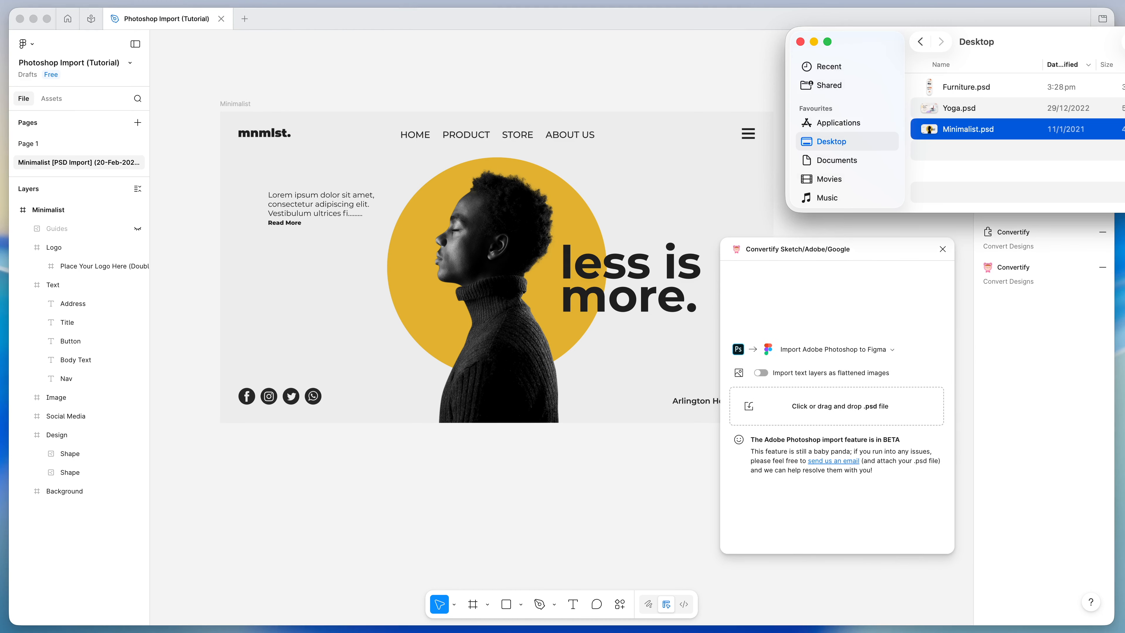
left_click(983, 107)
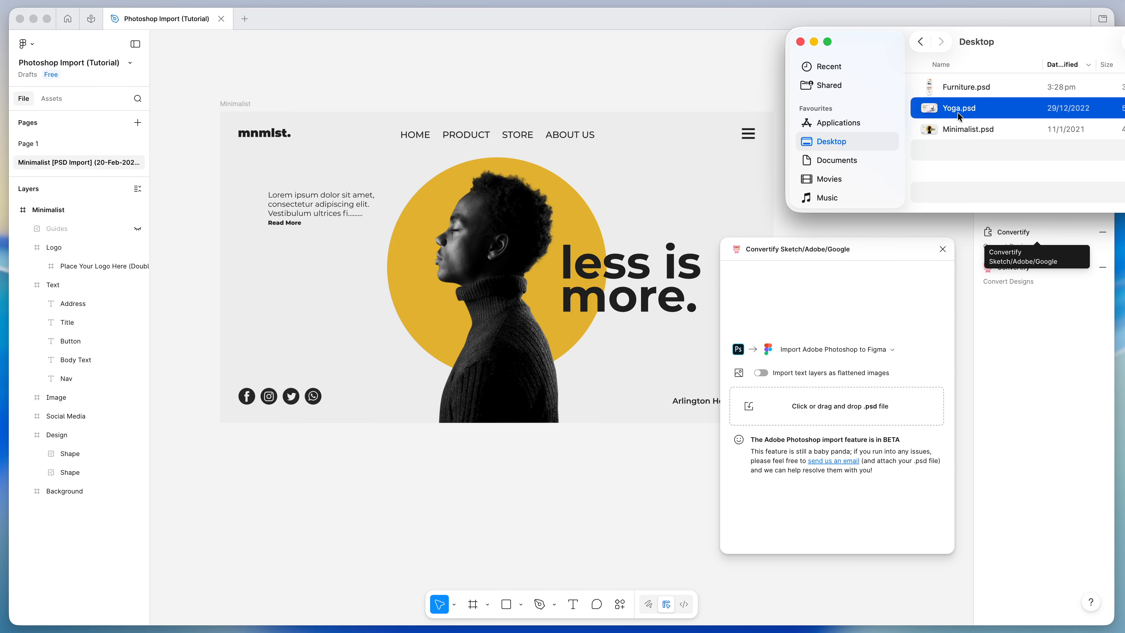
left_click_drag(957, 111, 814, 407)
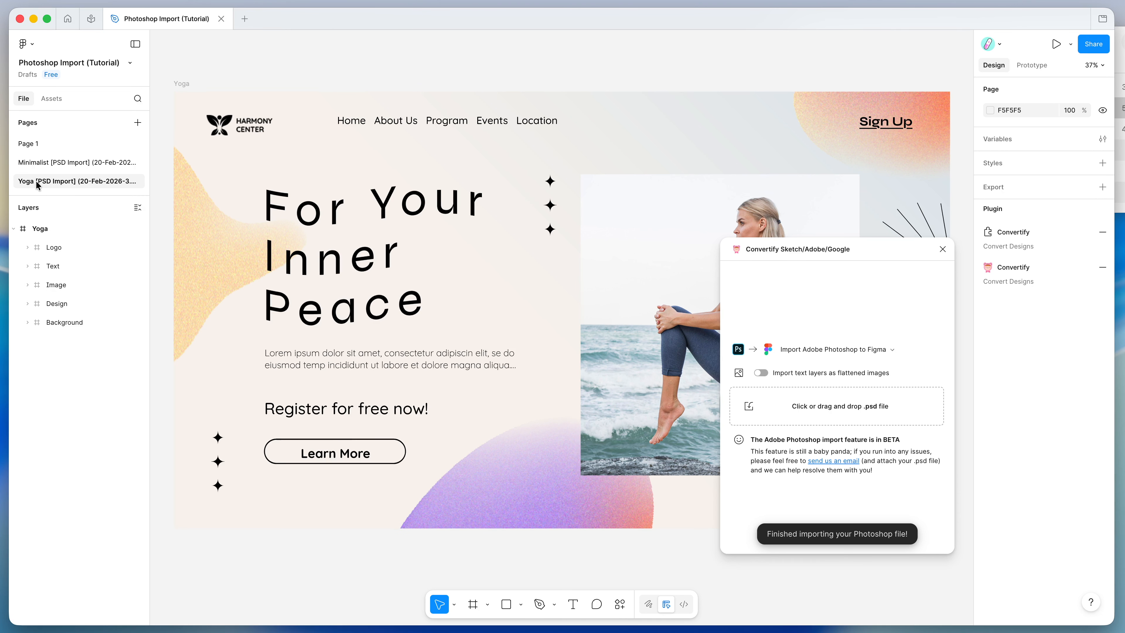
scroll(613, 334, "right", 2)
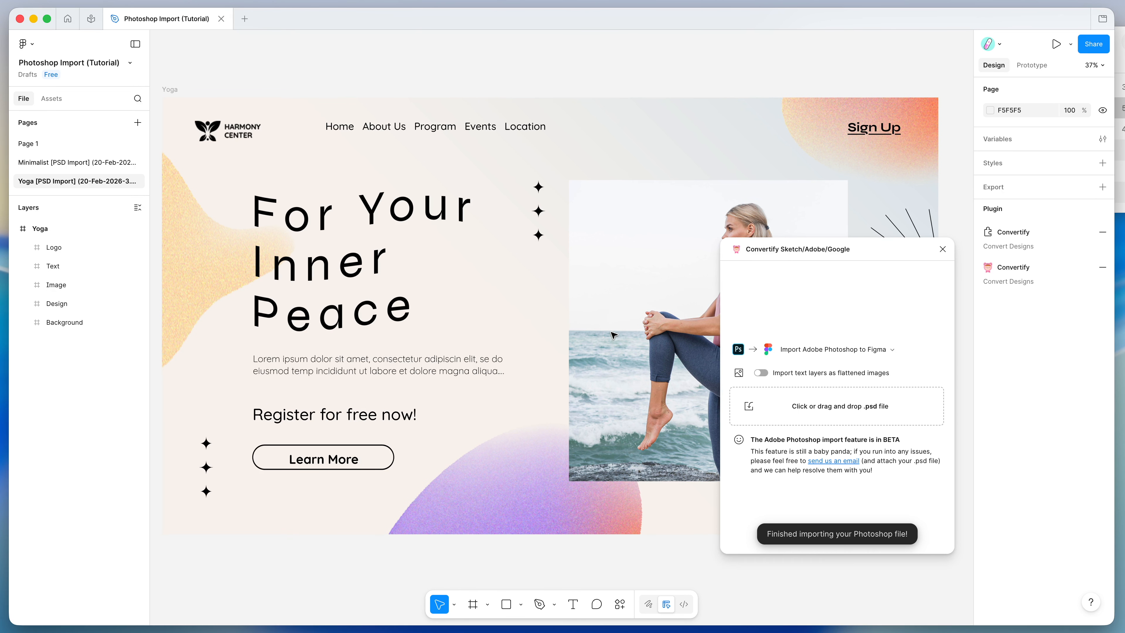
scroll(621, 319, "left", 2)
Delete the word "Program" and its extra spacing from the Navigation Bar text in the Yoga design.
left_click(630, 302)
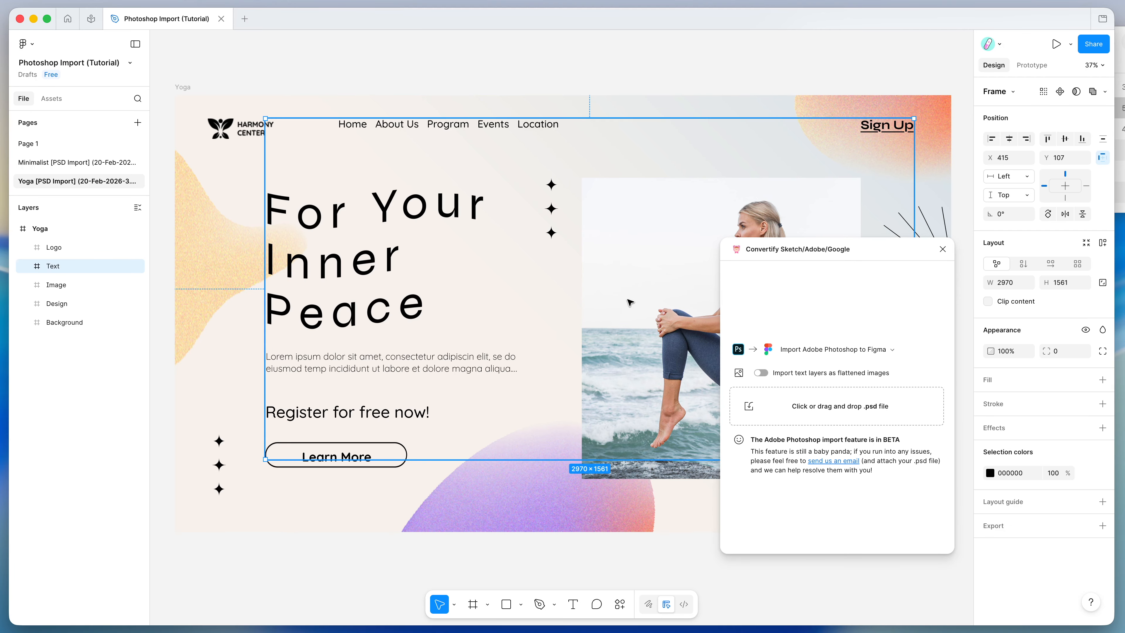
scroll(624, 240, "up", 3)
scroll(624, 240, "down", 4)
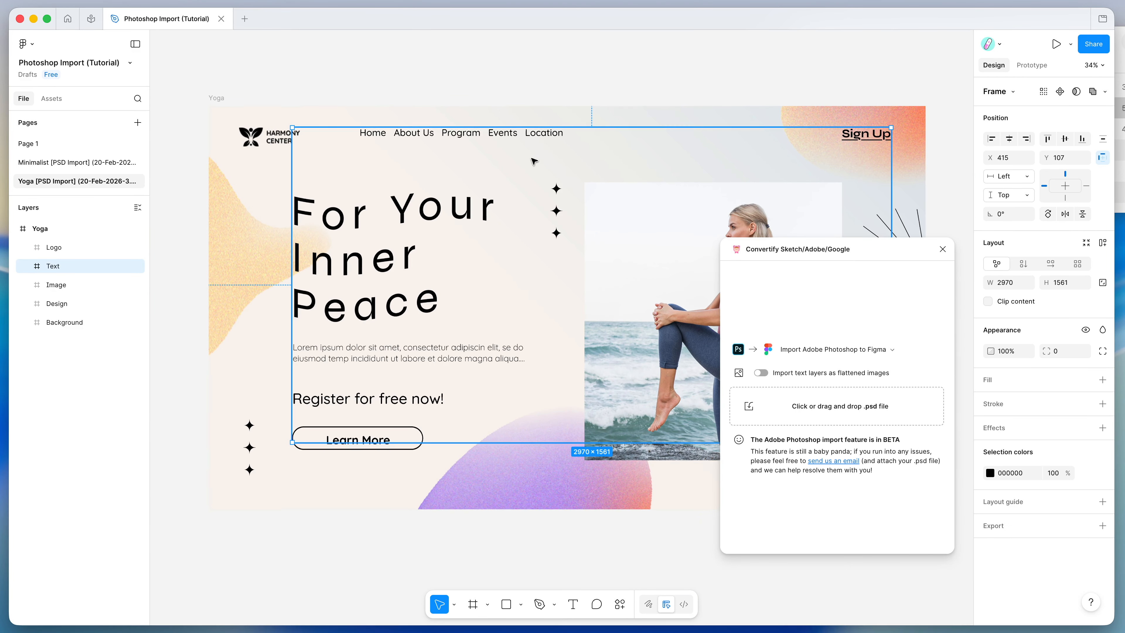
left_click(463, 133)
scroll(443, 133, "up", 3)
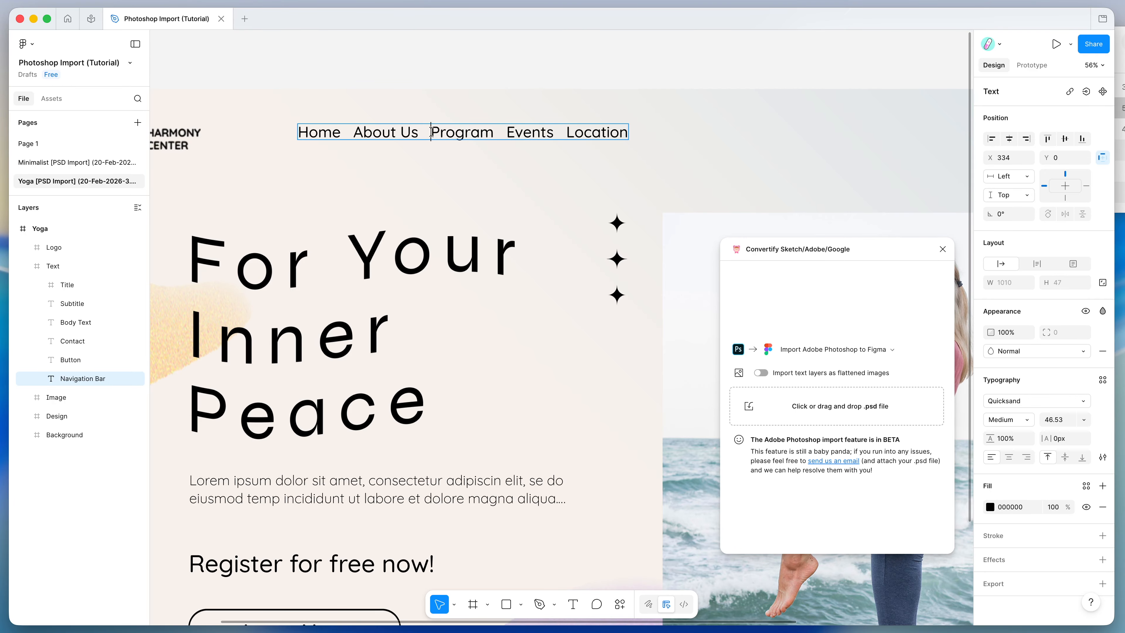
double_click(448, 134)
key("BackSpace")
key("BackSpace")
key("BackSpace")
key("BackSpace")
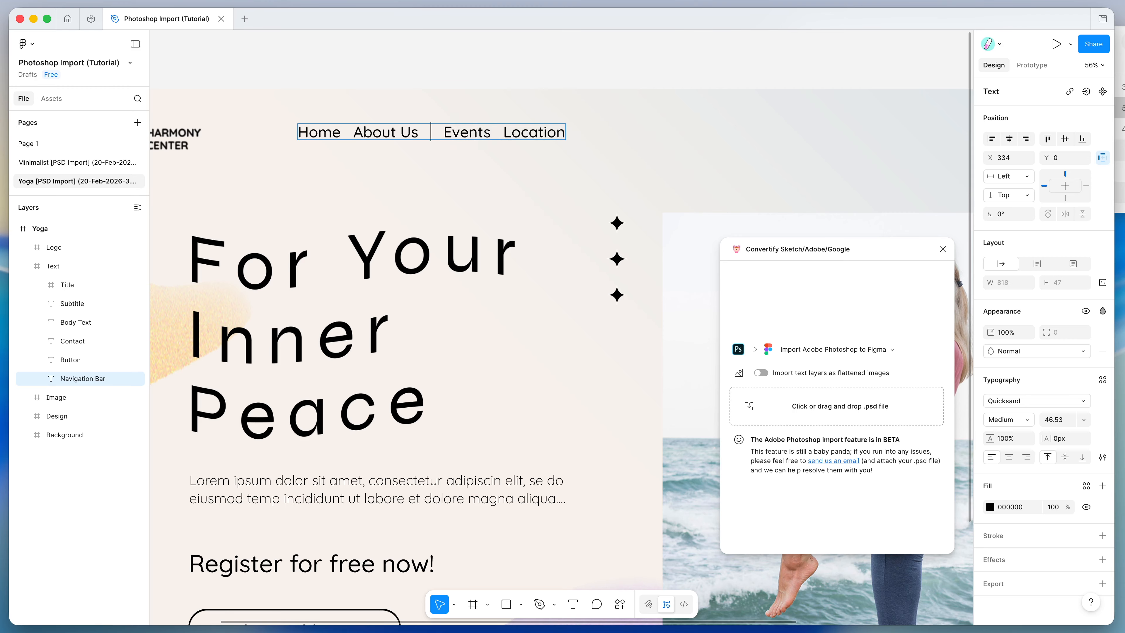
Recolor the words "About Us" in the Navigation Bar text to red FA0303 and finish editing the text.
left_click_drag(353, 132, 424, 135)
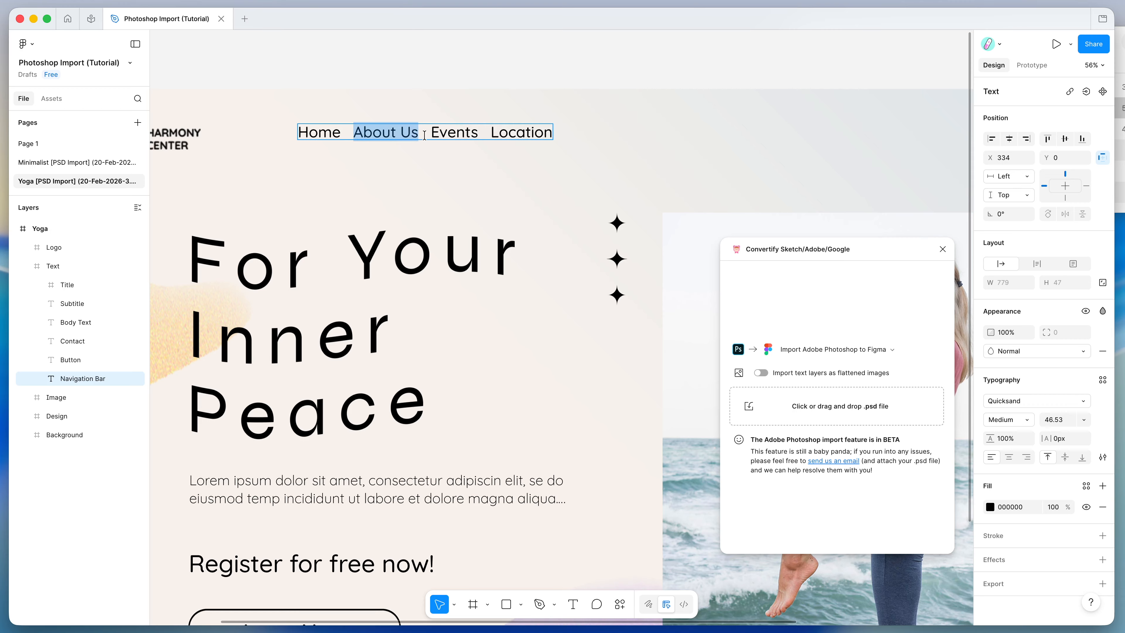
left_click(989, 507)
left_click_drag(943, 443, 962, 389)
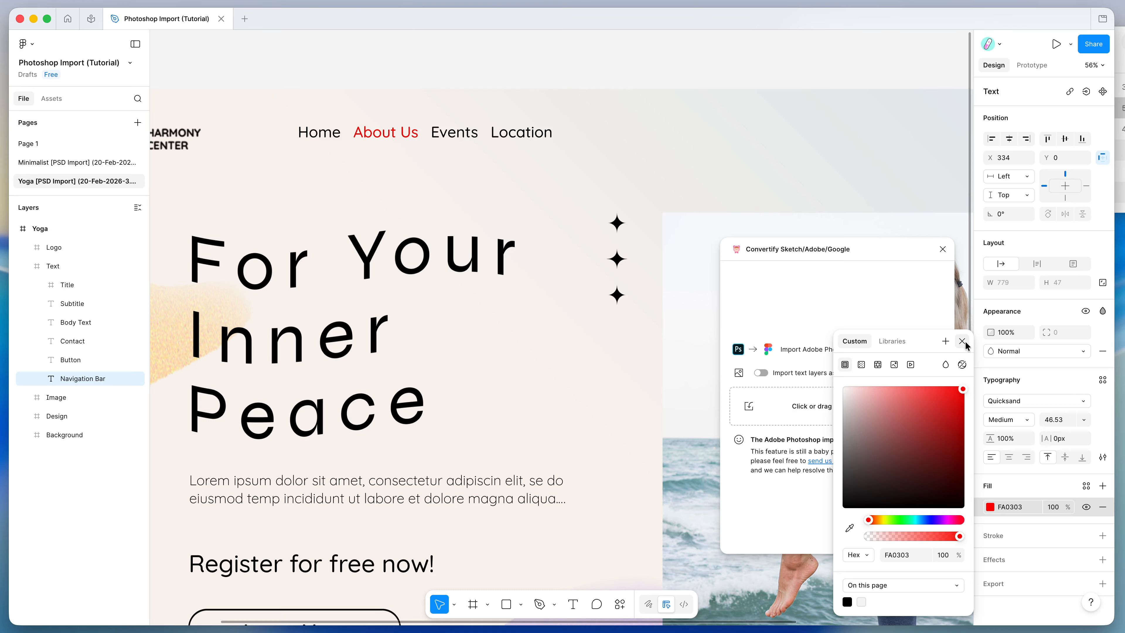
left_click(962, 341)
scroll(711, 242, "down", 5)
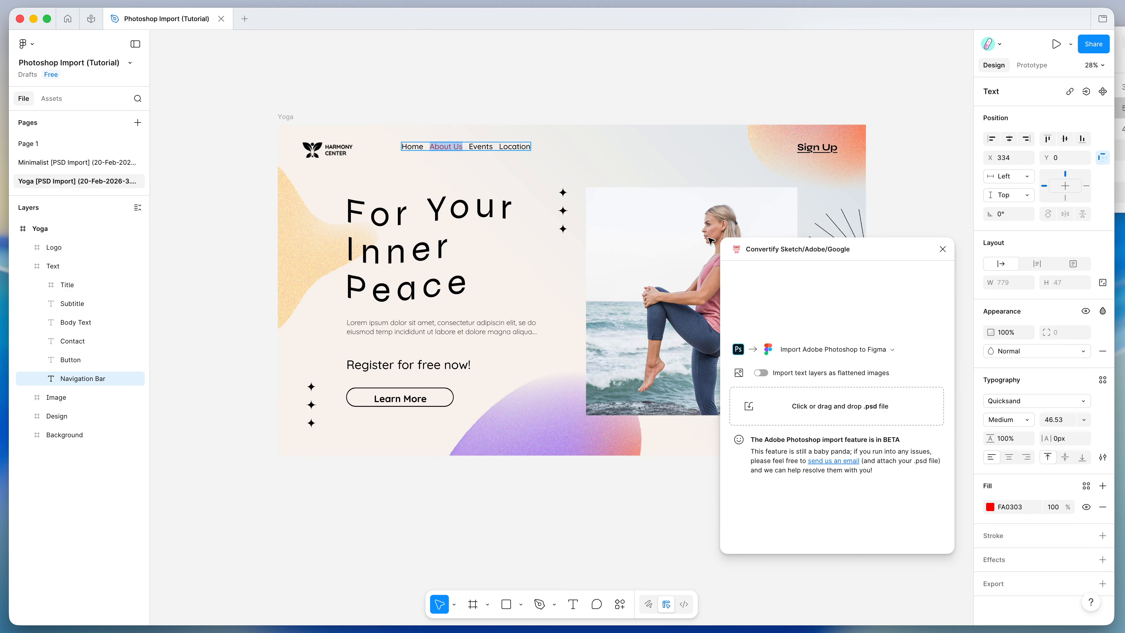
key("Escape")
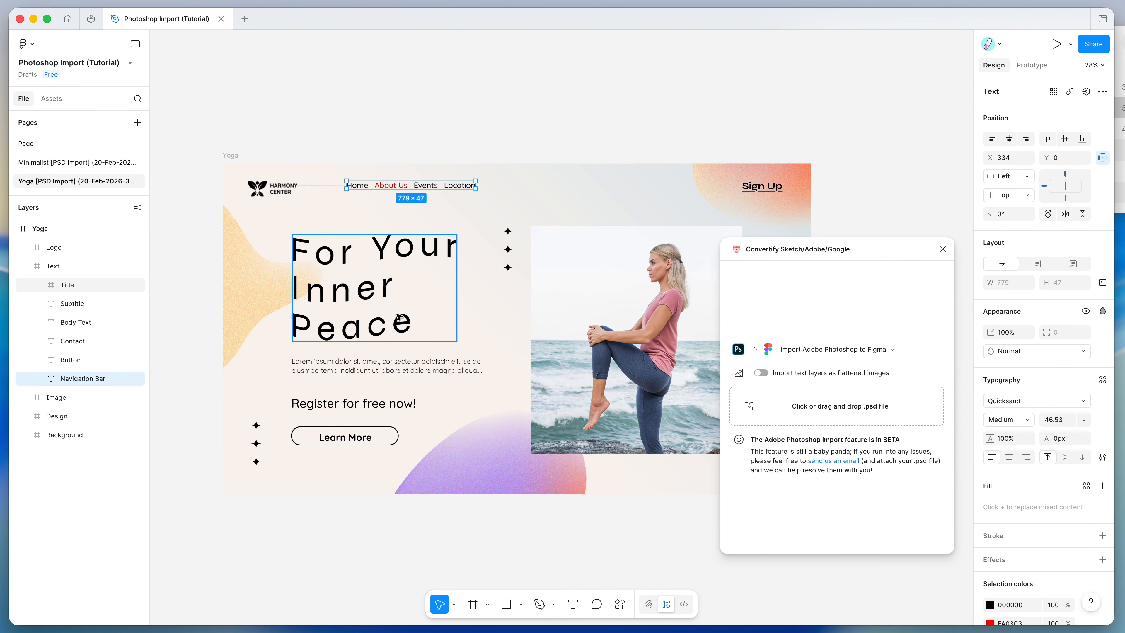
Select the "Learn More" label and compare the imported design with a preview of the original Yoga.psd.
scroll(399, 317, "up", 4)
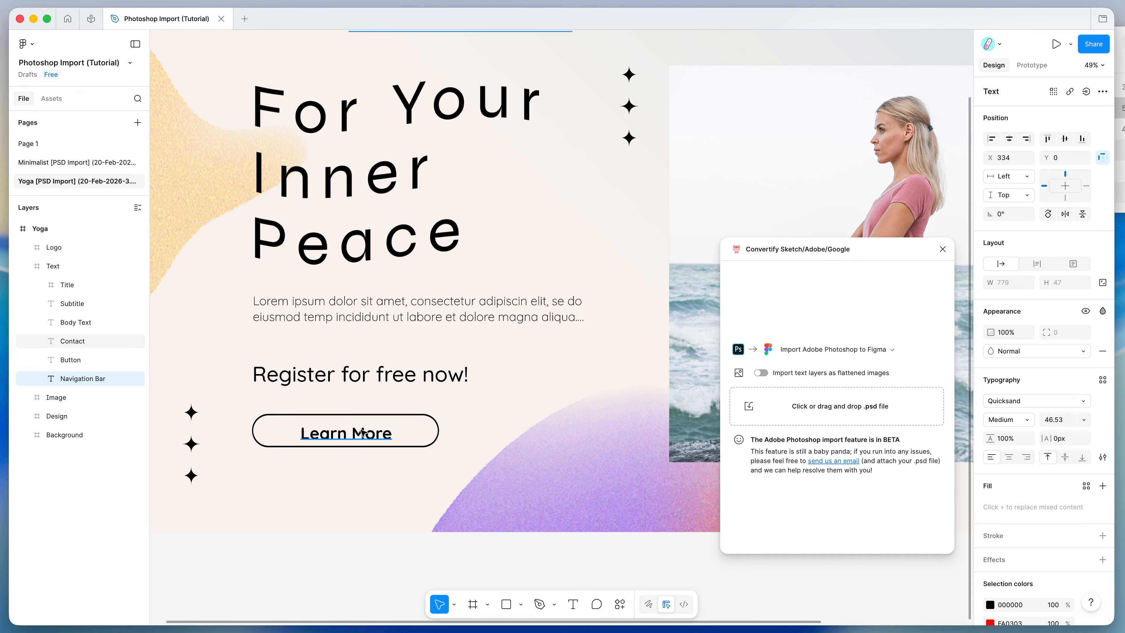
left_click(361, 434)
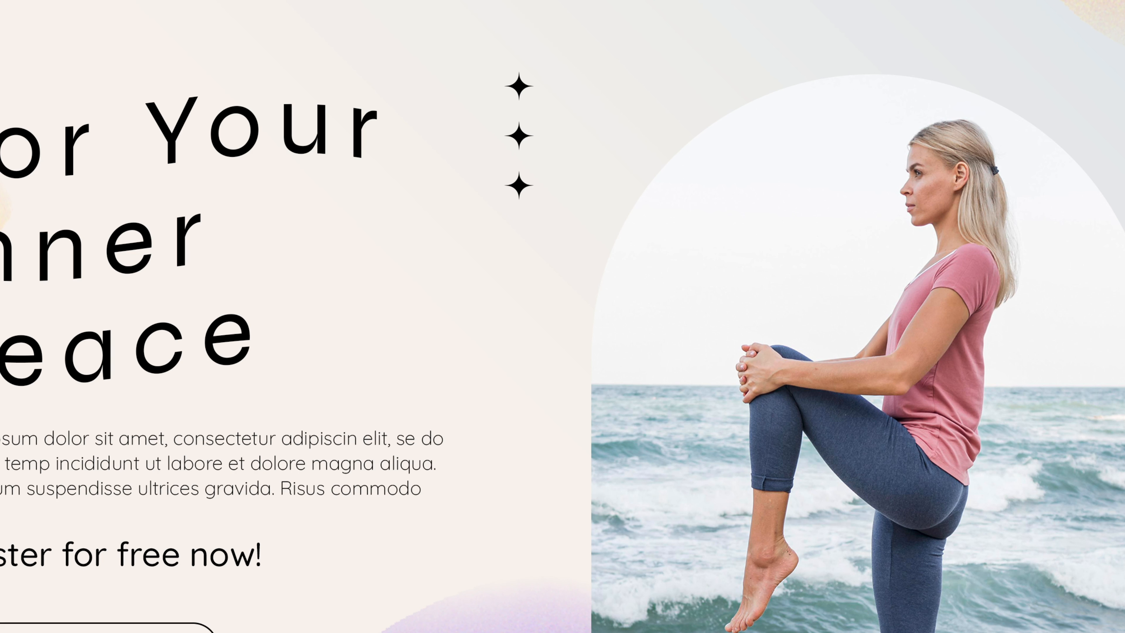
scroll(347, 583, "left", 7)
scroll(347, 583, "down", 1)
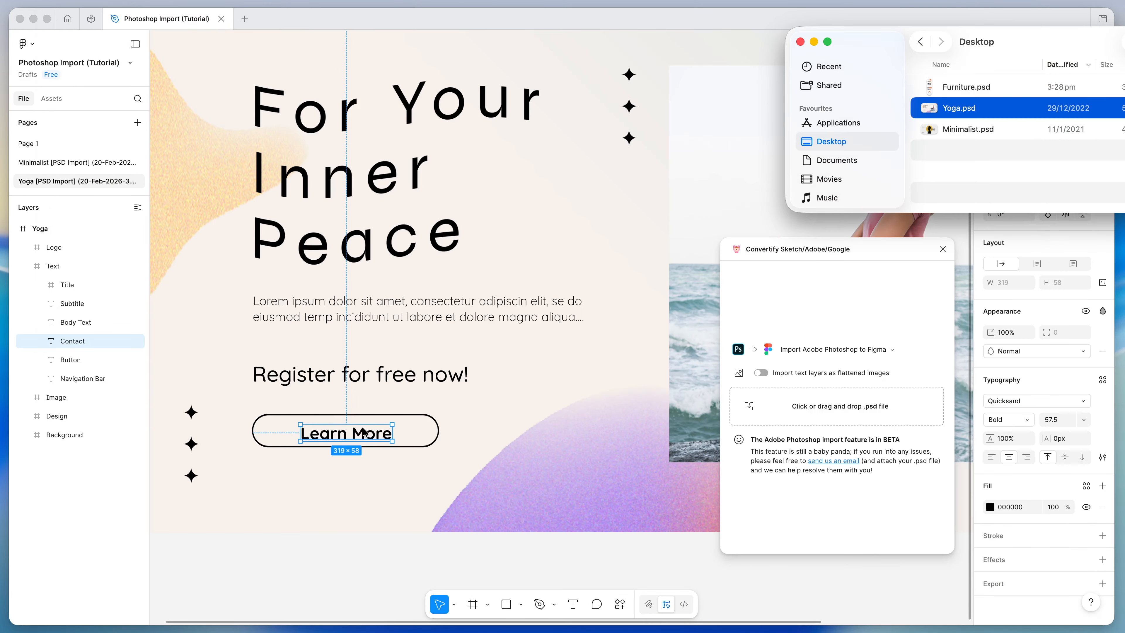
left_click(363, 432)
Open the "Learn More" label for text editing, select part of its characters and leave the text unmodified.
scroll(354, 438, "up", 5)
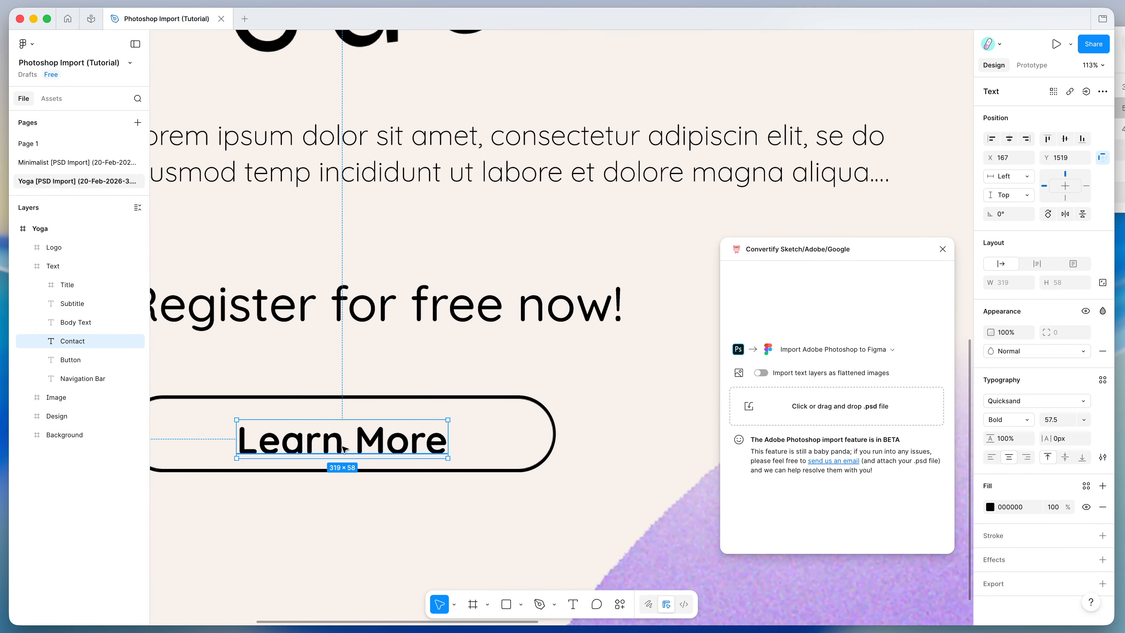
double_click(346, 444)
left_click(300, 441)
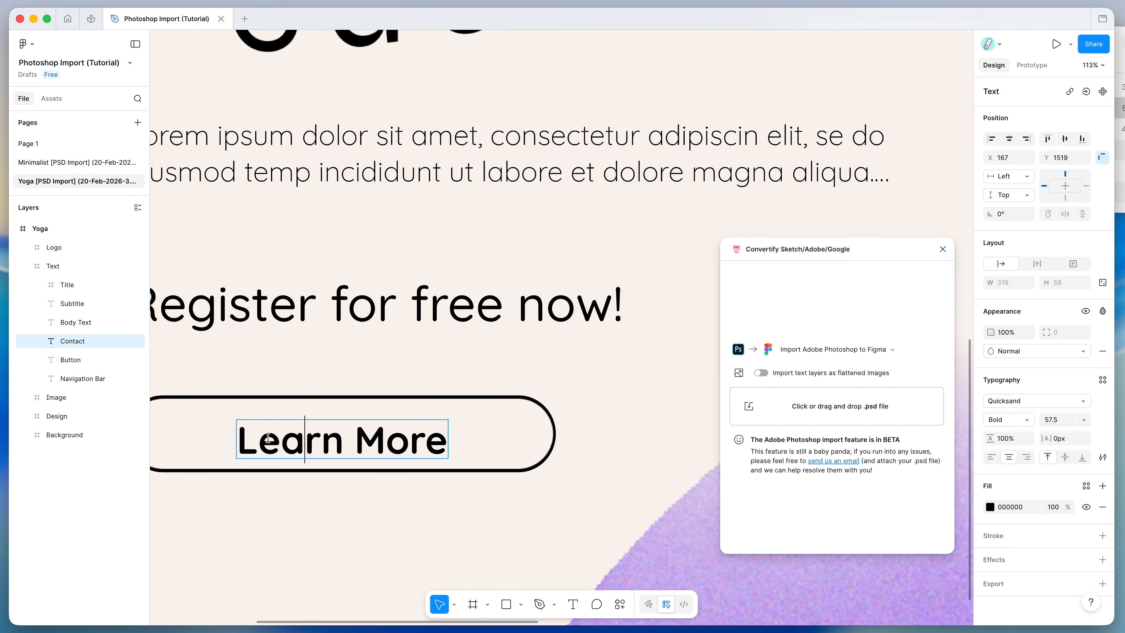
double_click(246, 437)
scroll(246, 437, "up", 5)
left_click_drag(241, 426, 480, 424)
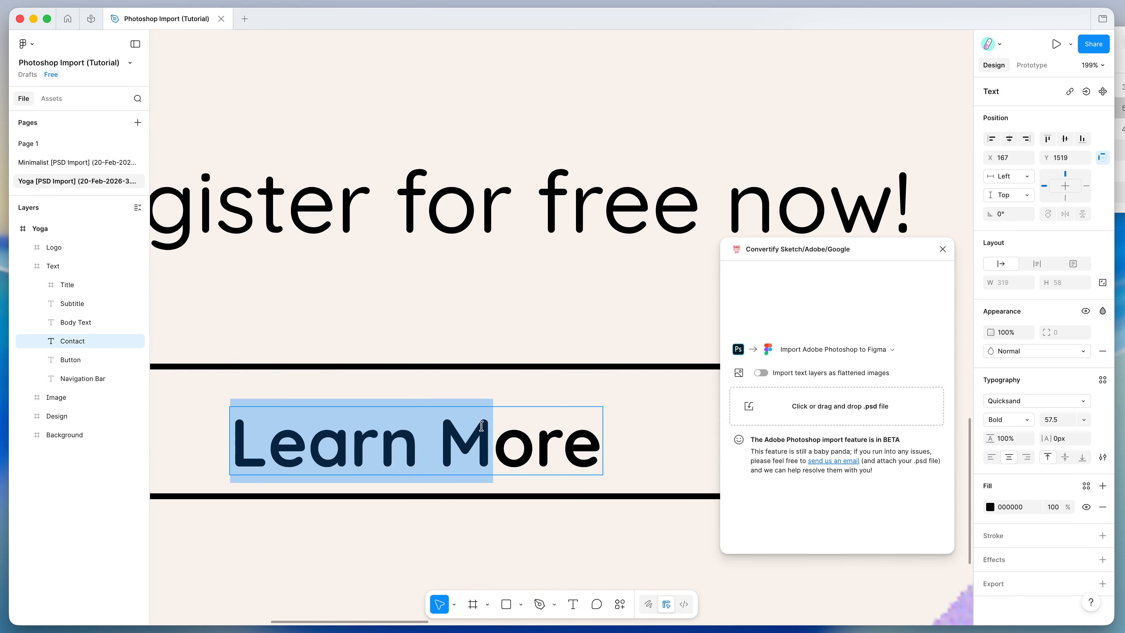
left_click(480, 424)
left_click(470, 385)
scroll(438, 430, "down", 5)
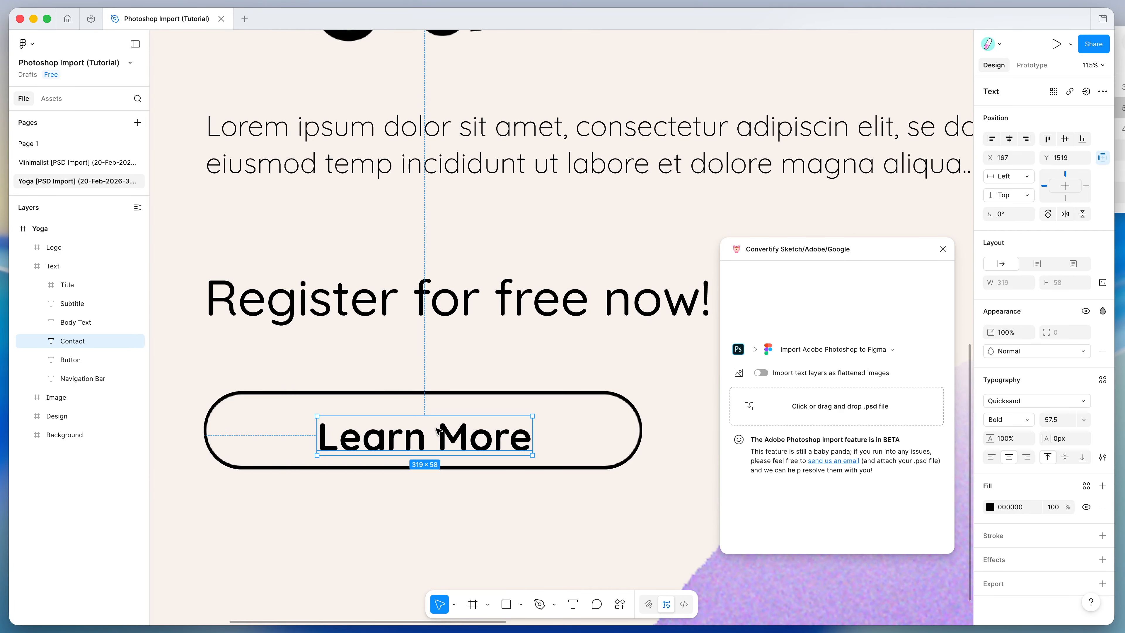
Nudge the "Learn More" label up to Y 1507 so it sits vertically centered in its rounded button outline.
key("Up")
key("Up")
key("Up")
key("Up")
key("Up")
key("Up")
key("Up")
key("Up")
key("Up")
key("Up")
key("Up")
key("Up")
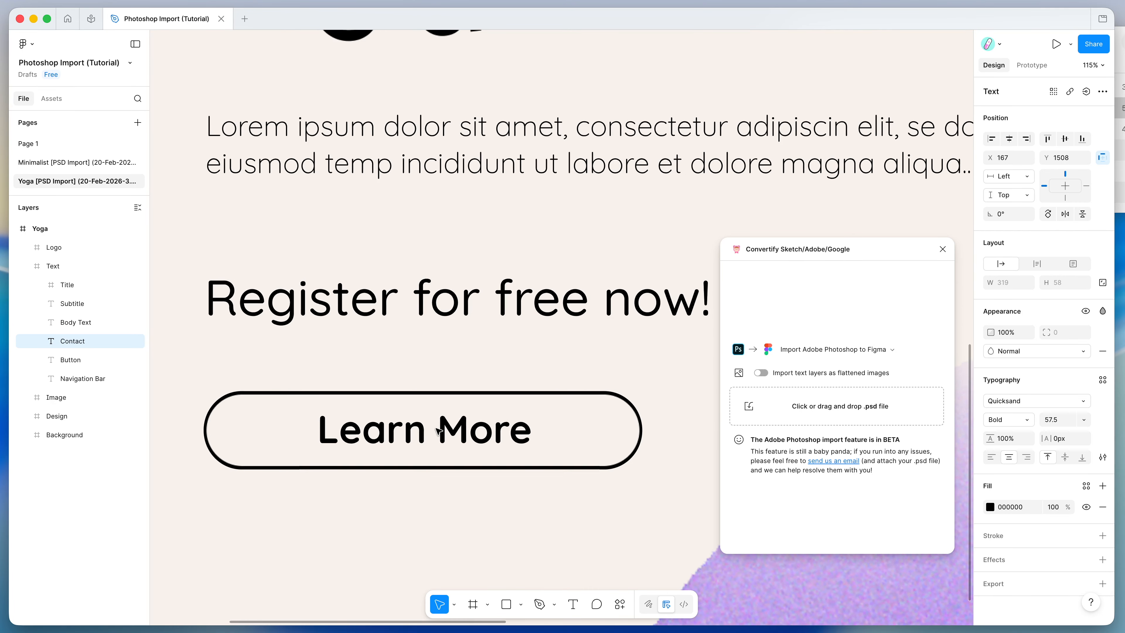
scroll(437, 430, "down", 10)
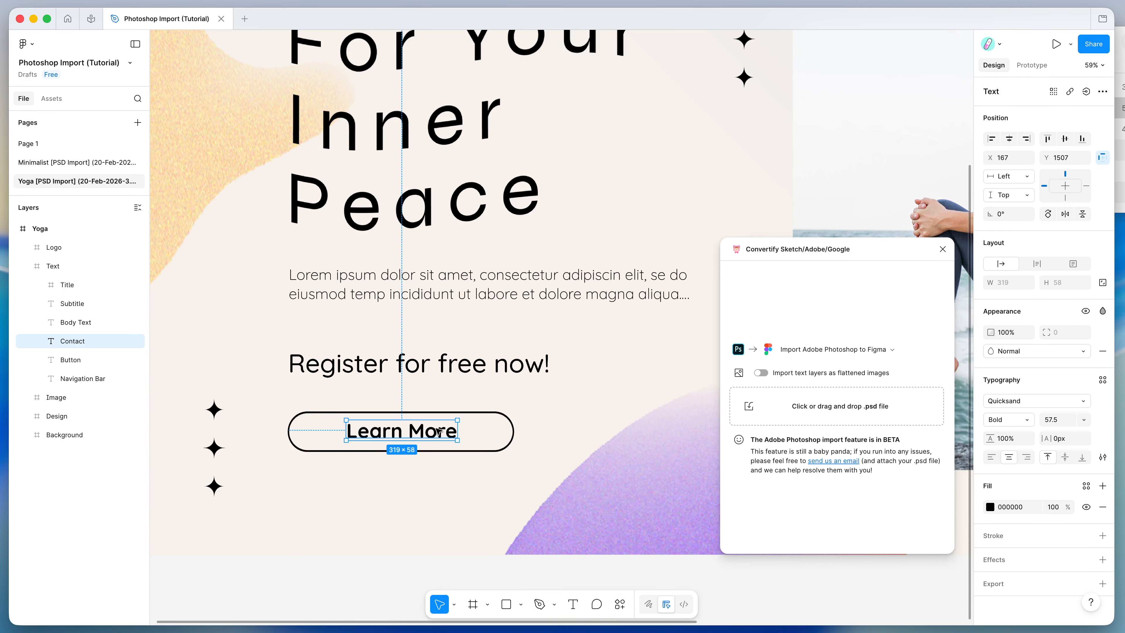
scroll(437, 430, "down", 5)
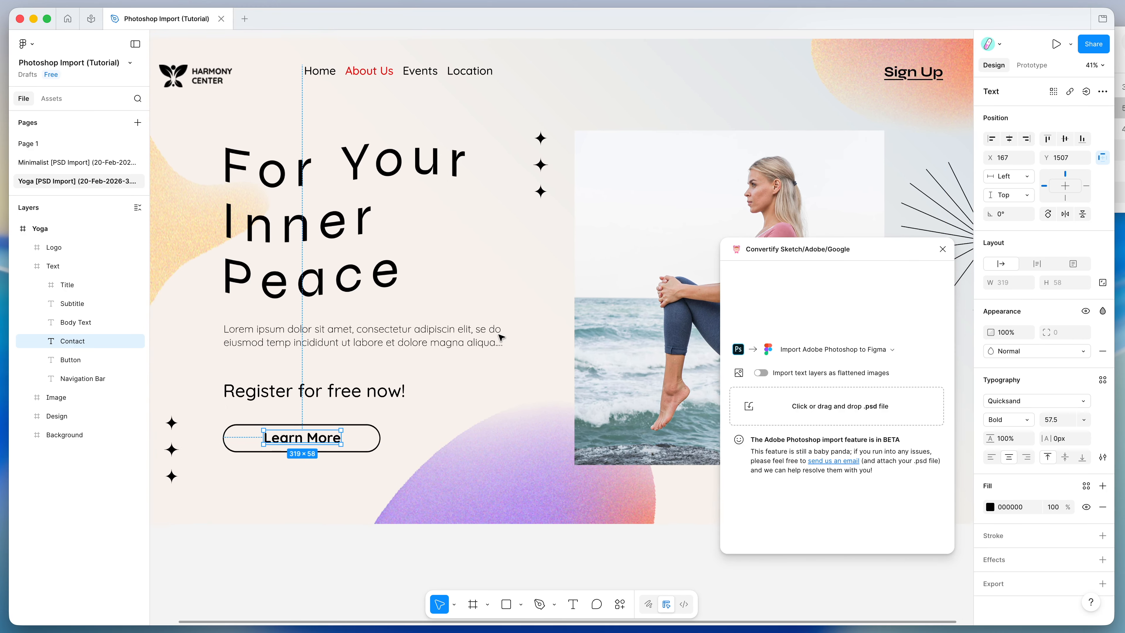
Examine the "Sign Up" label as editable text in the Yoga header and leave it unmodified.
scroll(499, 335, "right", 2)
scroll(498, 334, "down", 1)
left_click(588, 283)
scroll(572, 196, "right", 1)
left_click(704, 106)
left_click(688, 157)
double_click(686, 153)
scroll(686, 154, "up", 5)
scroll(686, 153, "down", 5)
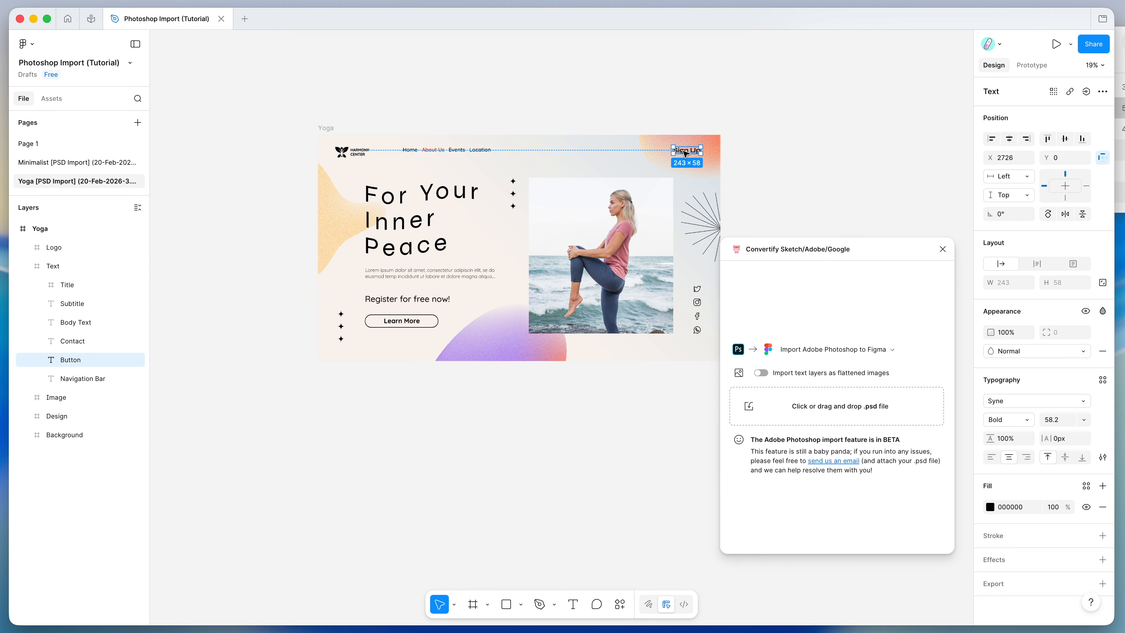
scroll(686, 154, "up", 2)
double_click(682, 151)
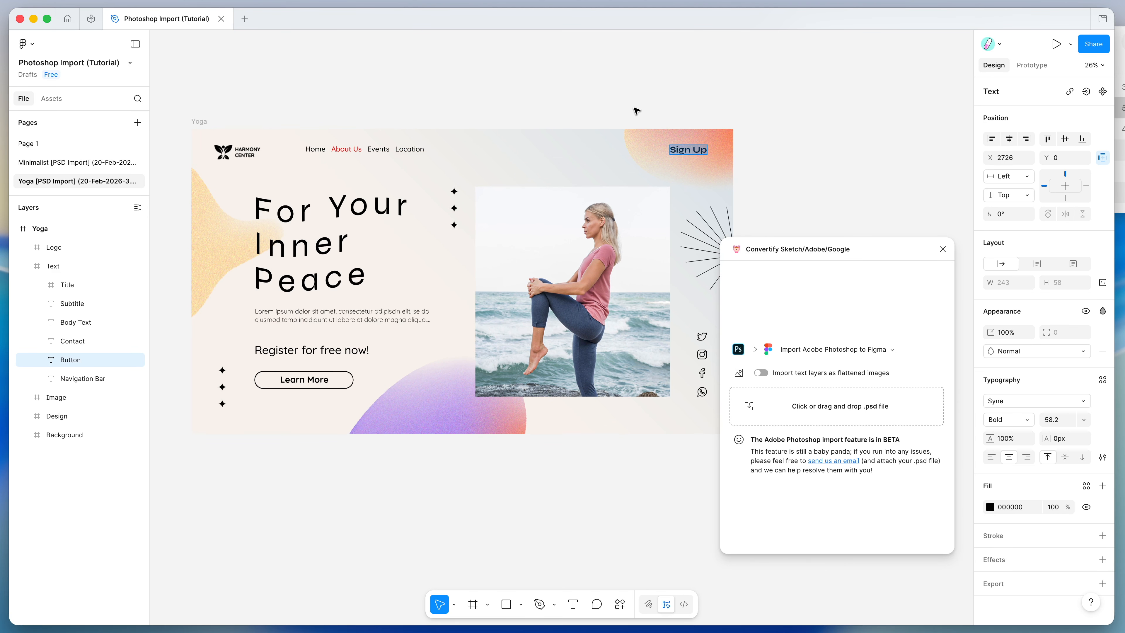
scroll(636, 111, "left", 2)
key("Escape")
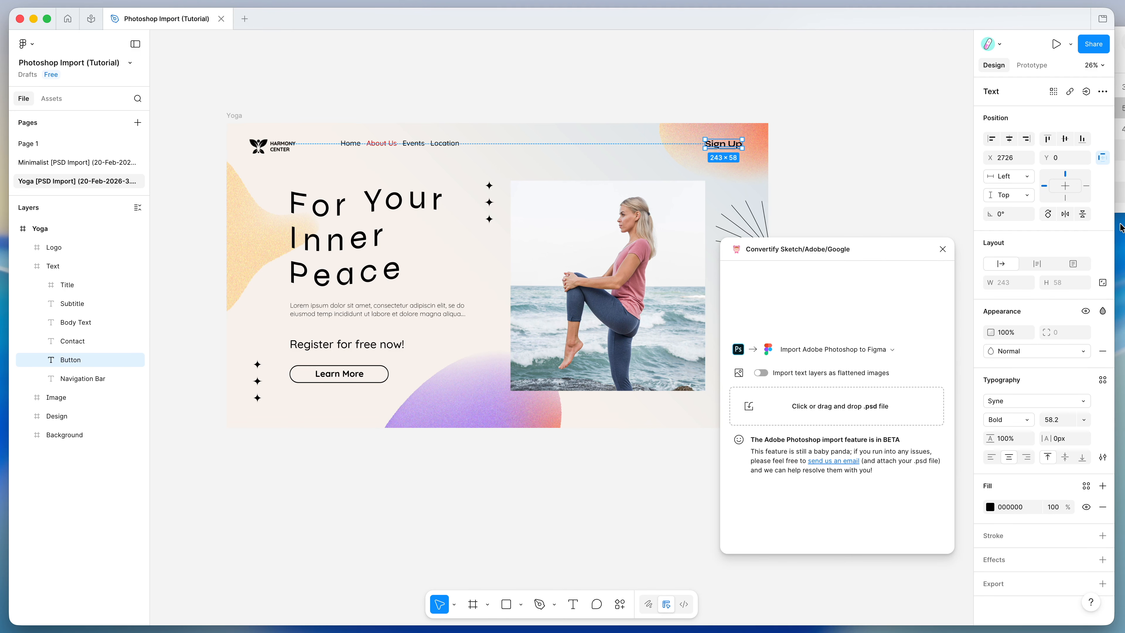
Switch to Finder and preview the full page layout of Furniture.psd in the Desktop folder.
left_click(1120, 138)
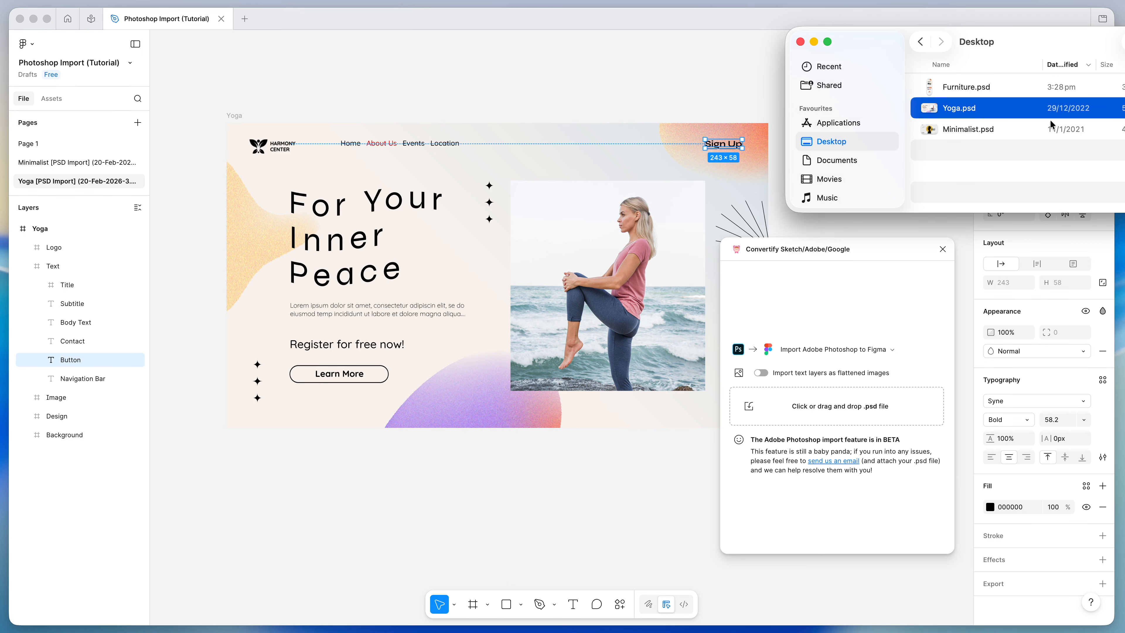
left_click(977, 88)
left_click_drag(1003, 48, 1053, 47)
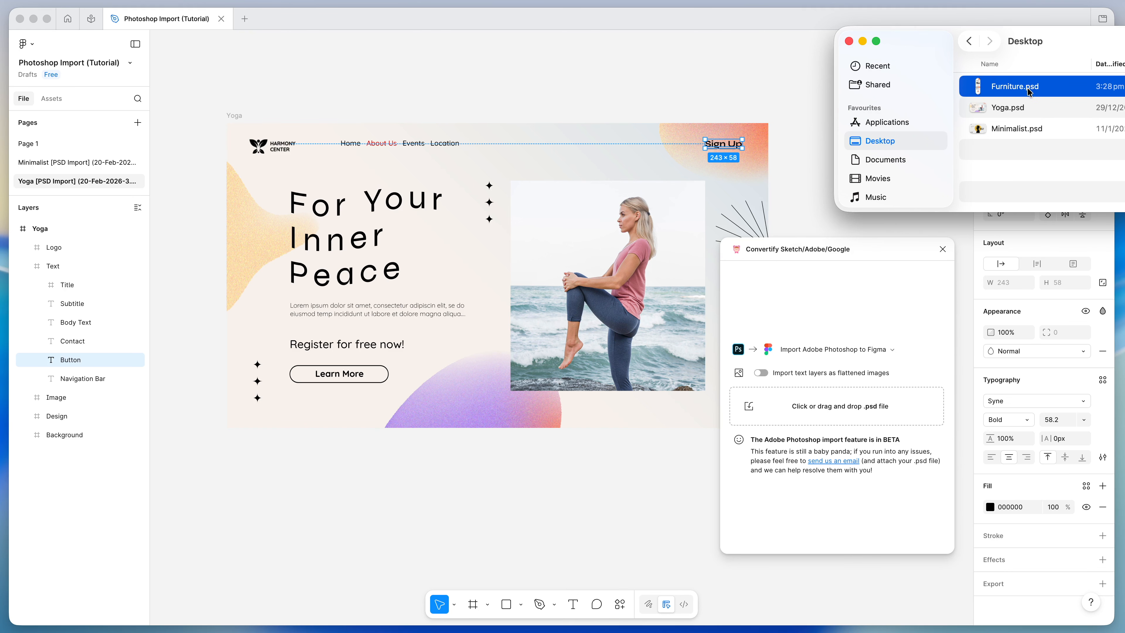
key("space")
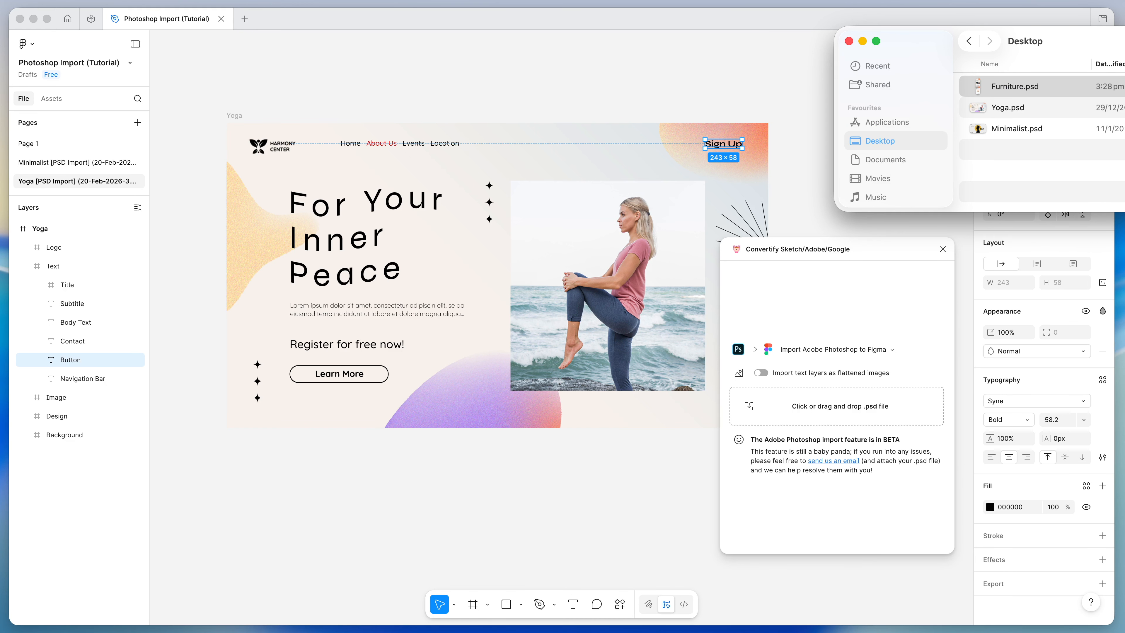
left_click_drag(1123, 2, 526, 0)
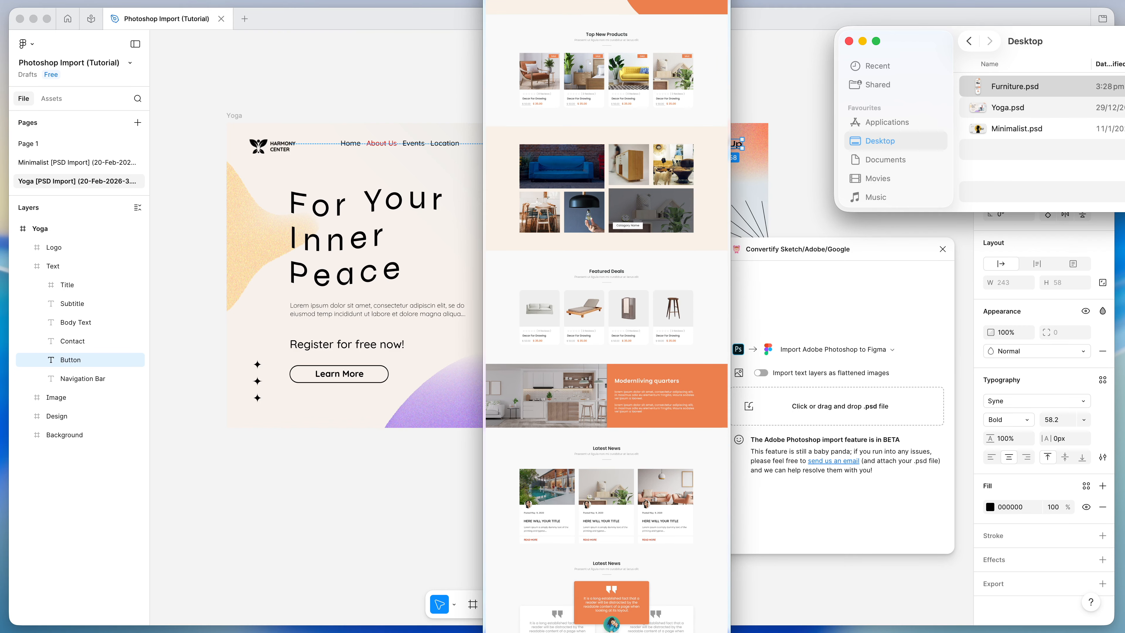
key("space")
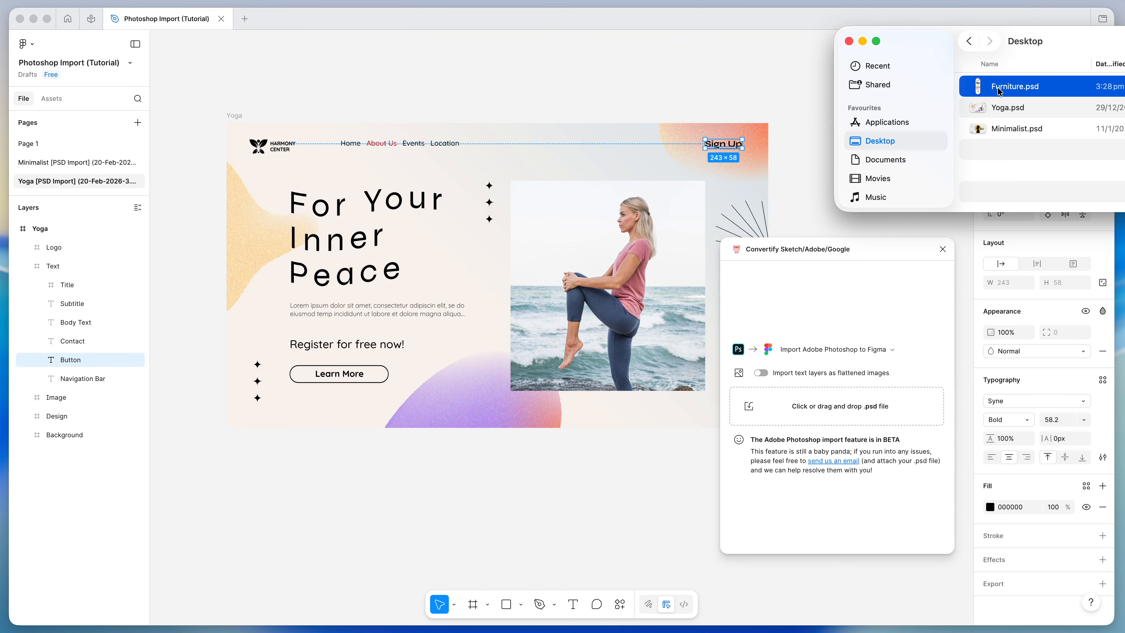
Import Furniture.psd into Figma with the Convertify plugin and move the plugin window clear of the design.
left_click_drag(1018, 88, 823, 417)
left_click(828, 326)
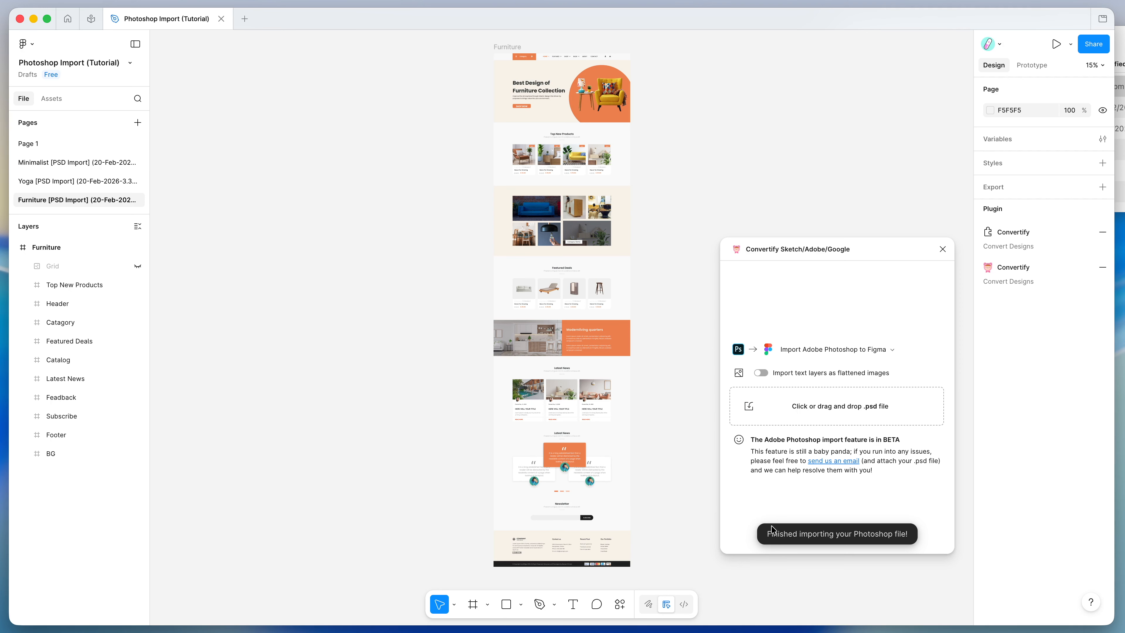
left_click_drag(875, 250, 1061, 283)
Inspect the Furniture header's navigation text as editable text and the Rectangle 4 shape behind the Category label.
scroll(660, 256, "left", 2)
scroll(661, 257, "up", 5)
scroll(661, 257, "right", 3)
scroll(662, 257, "up", 8)
scroll(662, 257, "up", 4)
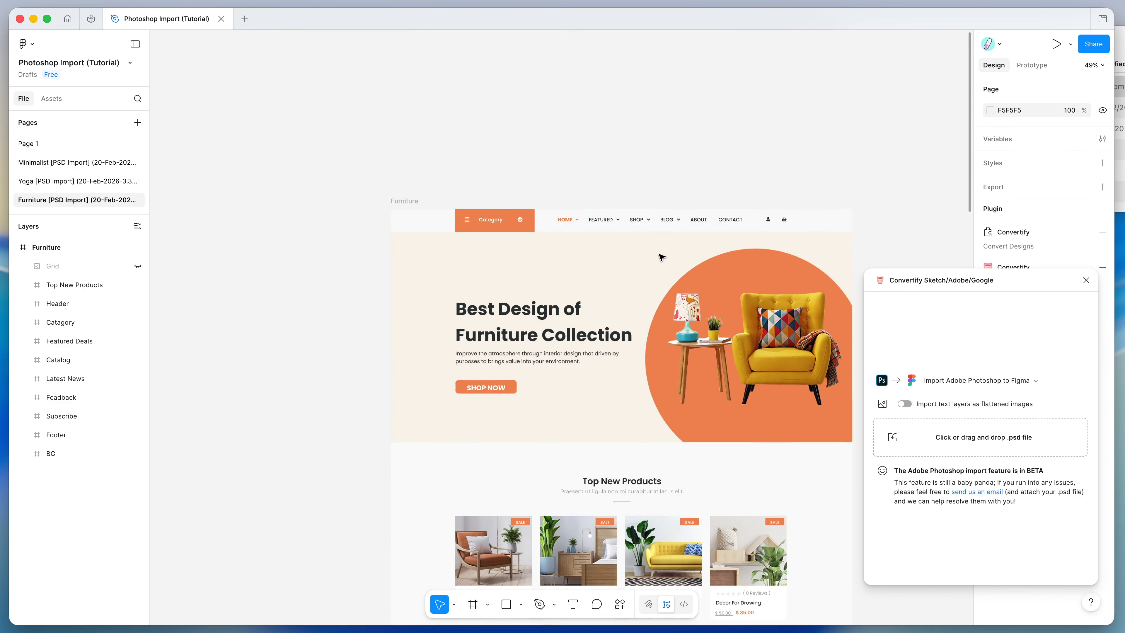
left_click(523, 208)
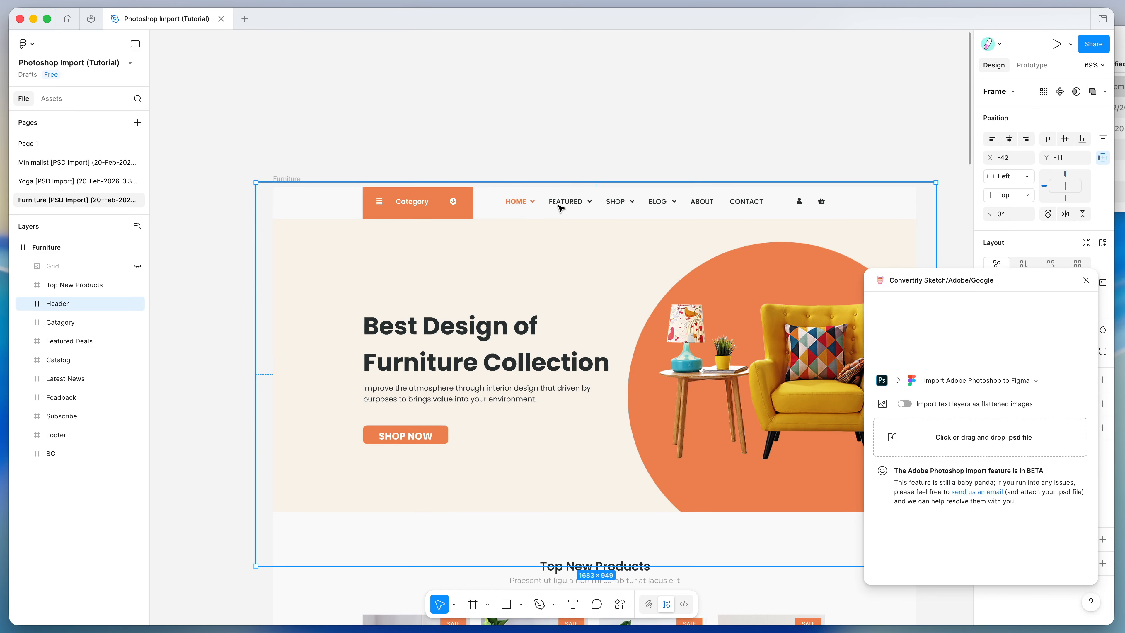
double_click(560, 206)
double_click(568, 205)
double_click(563, 202)
double_click(563, 202)
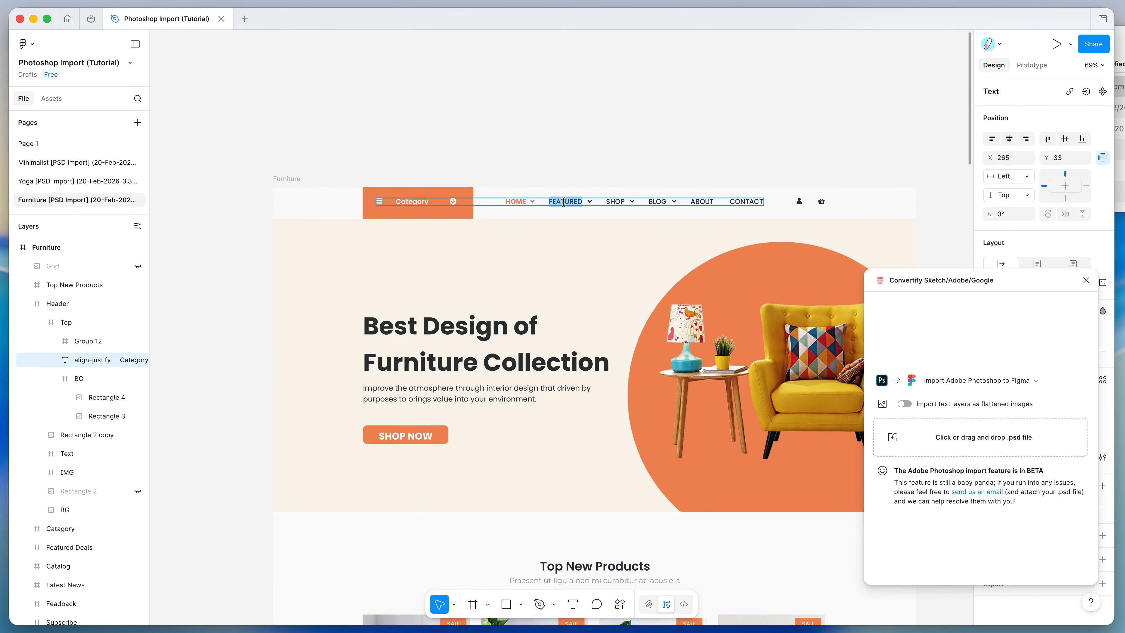
left_click(91, 397)
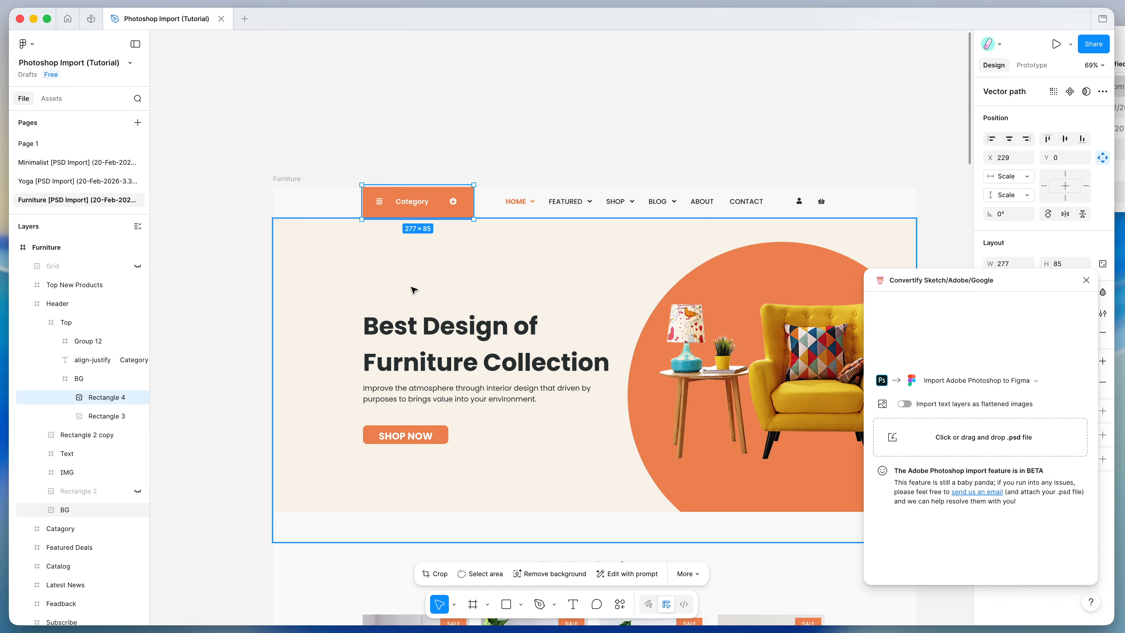
Inspect the header's Group 12 icons and select the user icon inside it to check its layer type.
left_click(801, 202)
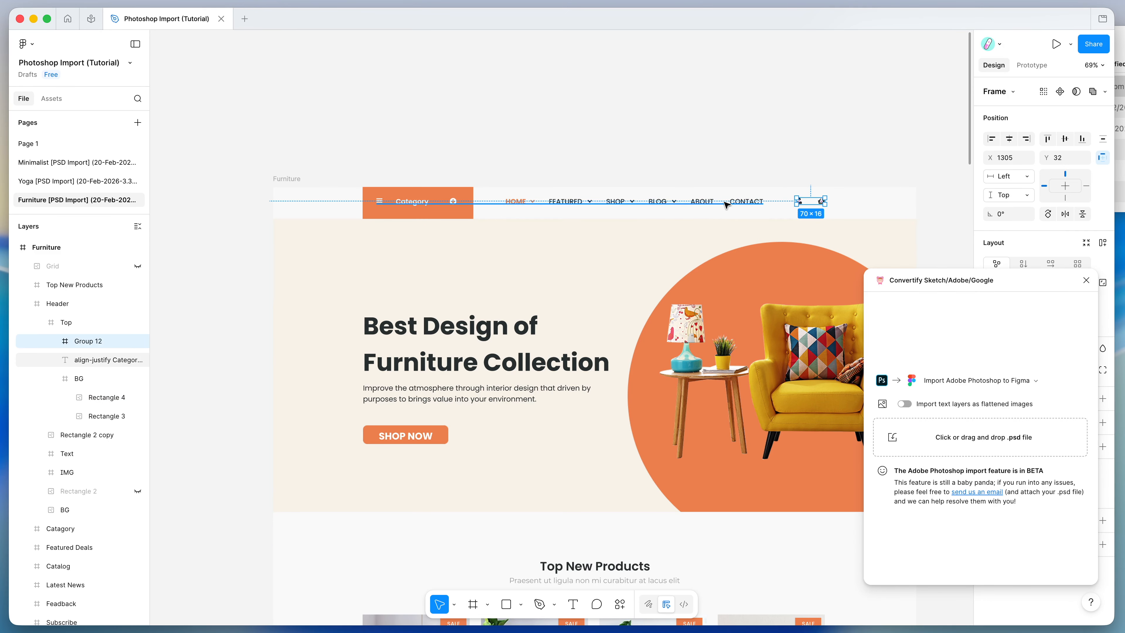
scroll(651, 194, "up", 5)
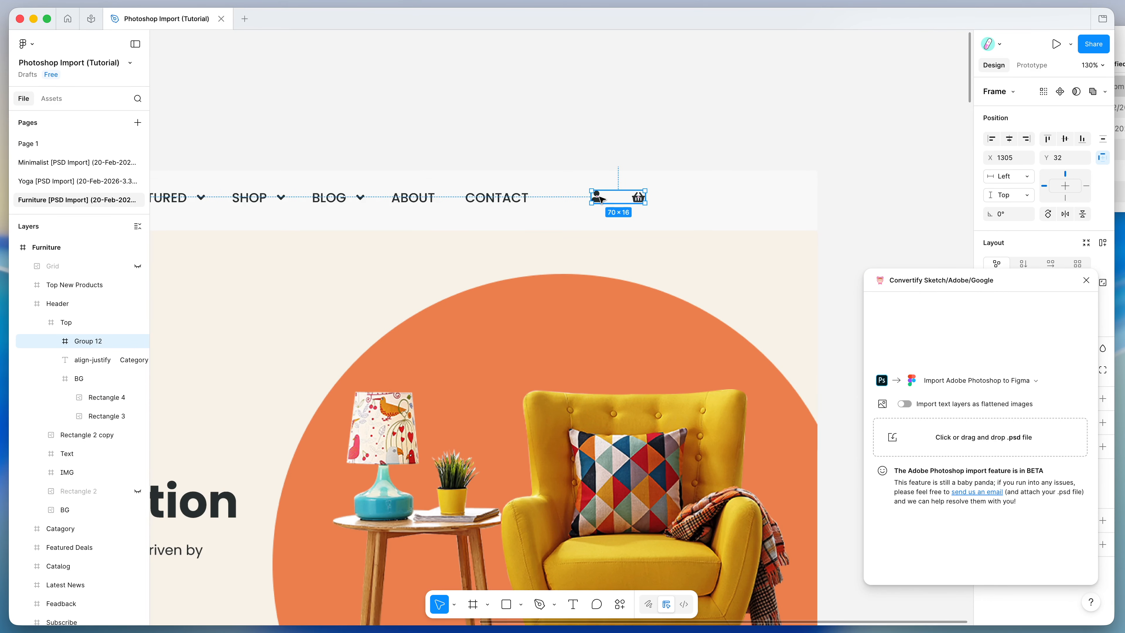
left_click(597, 196)
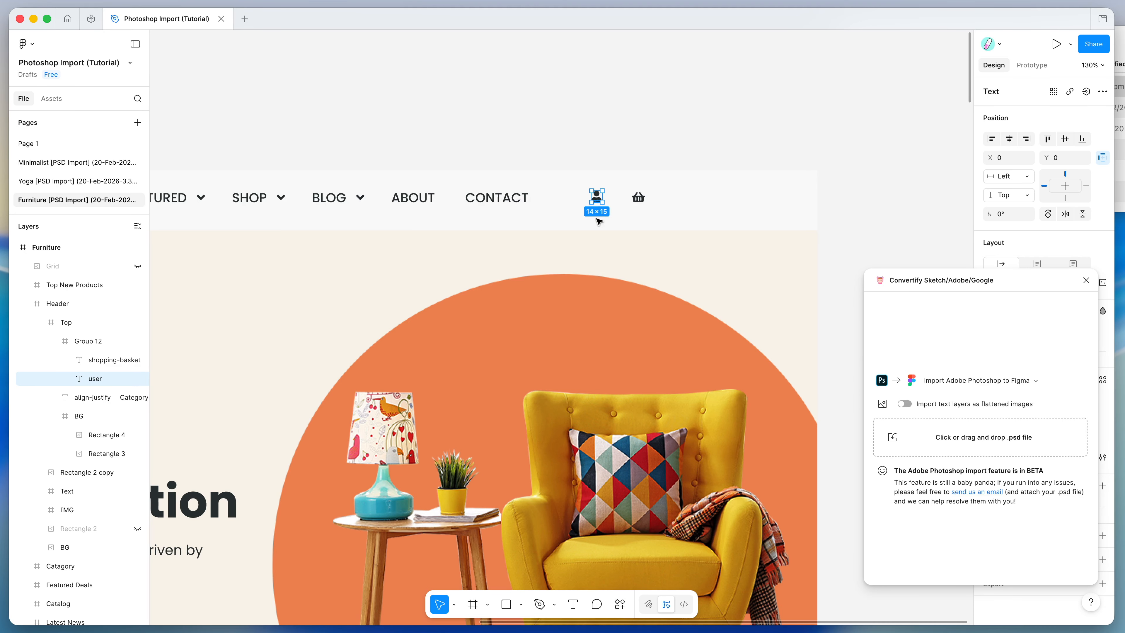
Try moving the hero's furniture image group, undo the move and leave the IMG frame selected.
scroll(557, 353, "down", 5)
left_click(557, 353)
left_click_drag(557, 352, 582, 331)
left_click_drag(689, 413, 663, 397)
key("super+z")
left_click(565, 210)
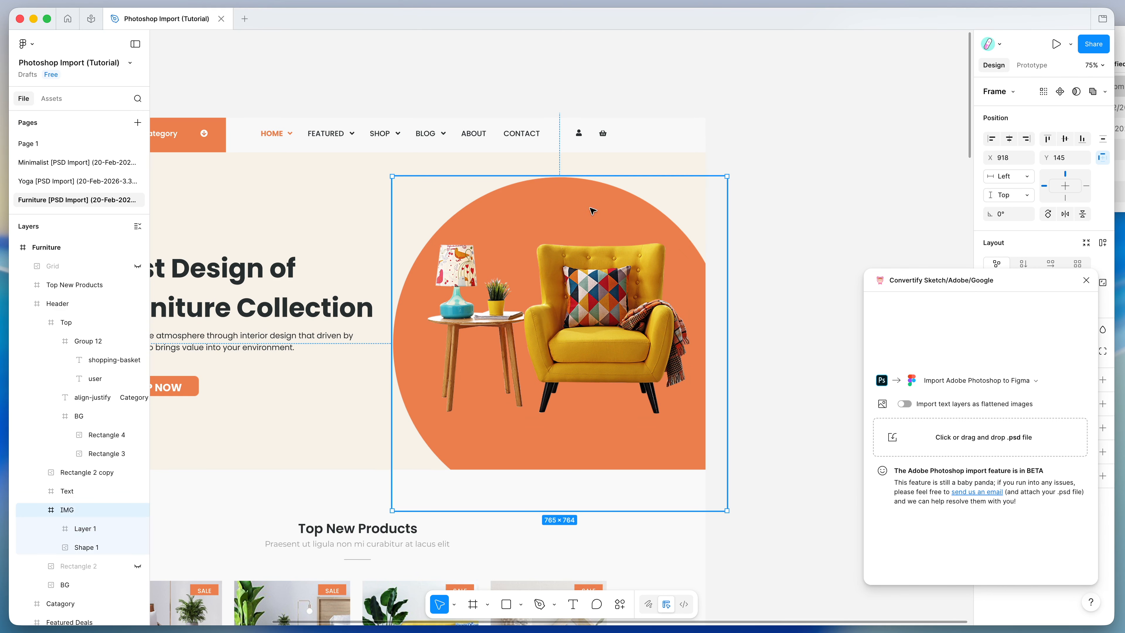
Nudge the SHOP NOW label upward inside the hero button to Y 13.
scroll(565, 210, "left", 5)
scroll(565, 210, "down", 1)
double_click(310, 360)
left_click(292, 360)
scroll(283, 359, "up", 6)
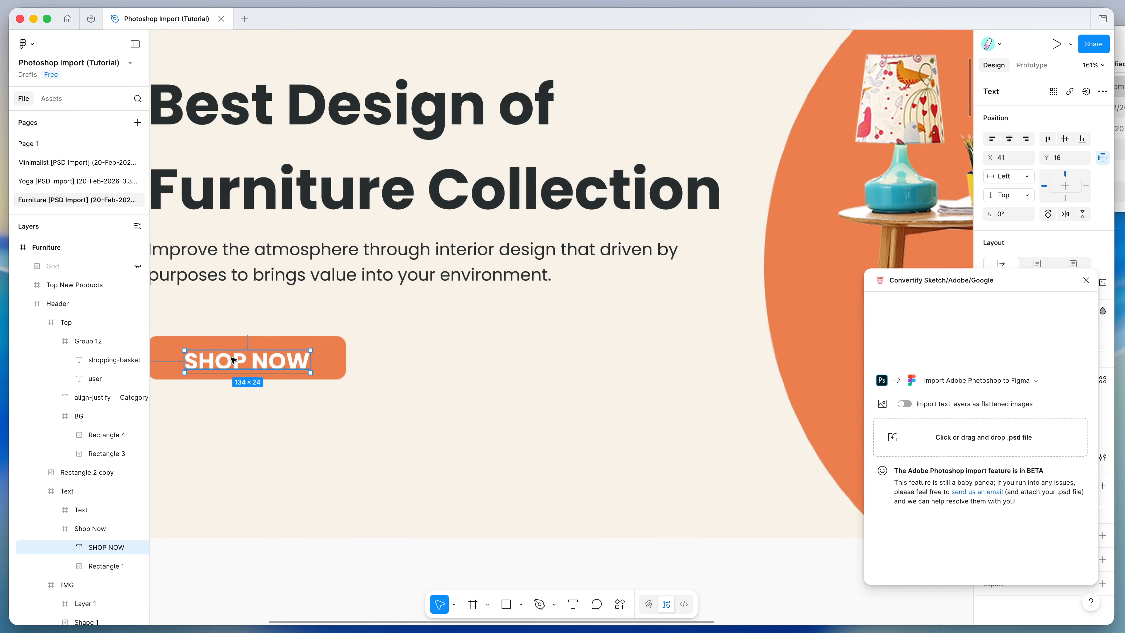
key("Up")
key("Up")
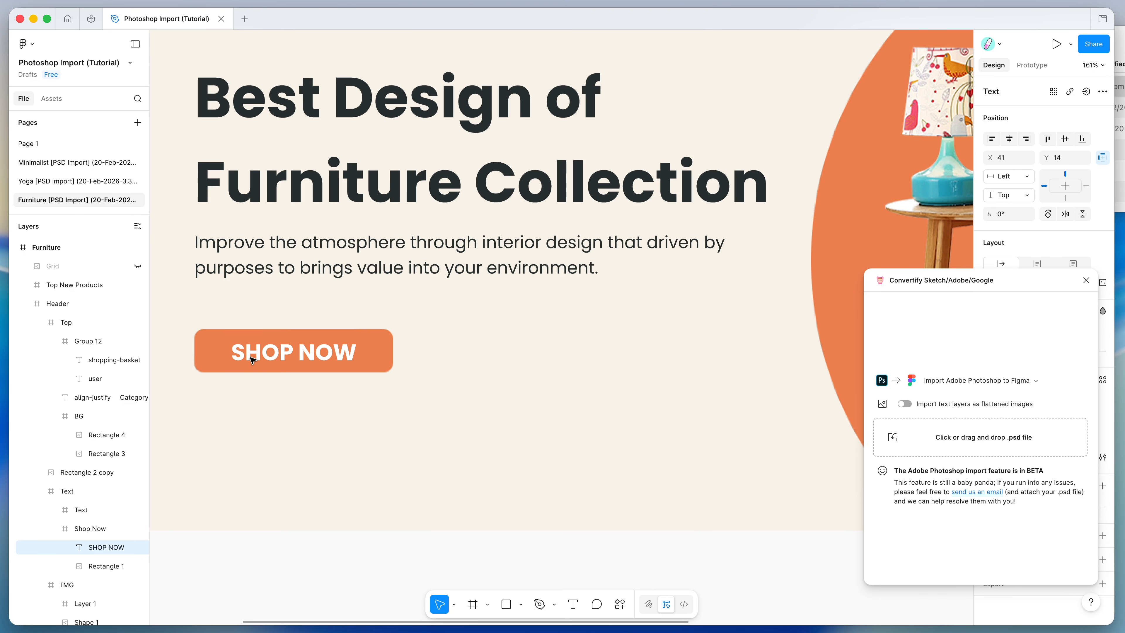
double_click(252, 360)
scroll(253, 360, "down", 5)
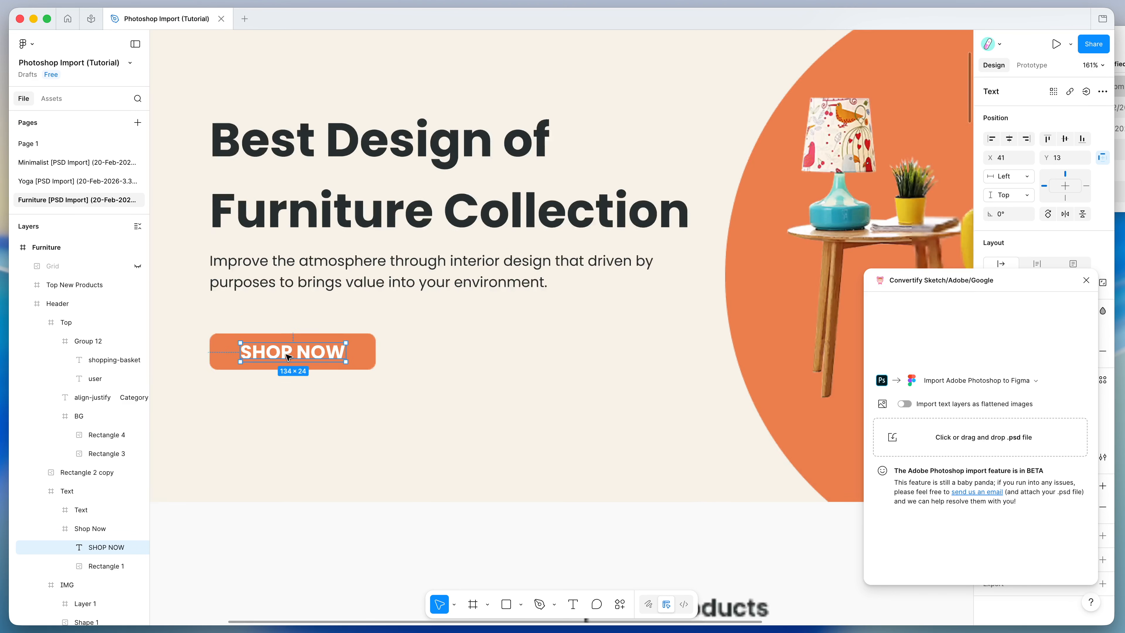
Examine the hero button's SHOP NOW label up close as editable text and leave its wording unmodified.
scroll(286, 354, "up", 7)
left_click(286, 355)
mouse_move(359, 351)
left_mouse_down()
mouse_move(230, 351)
mouse_move(359, 351)
left_mouse_up()
left_click(229, 345)
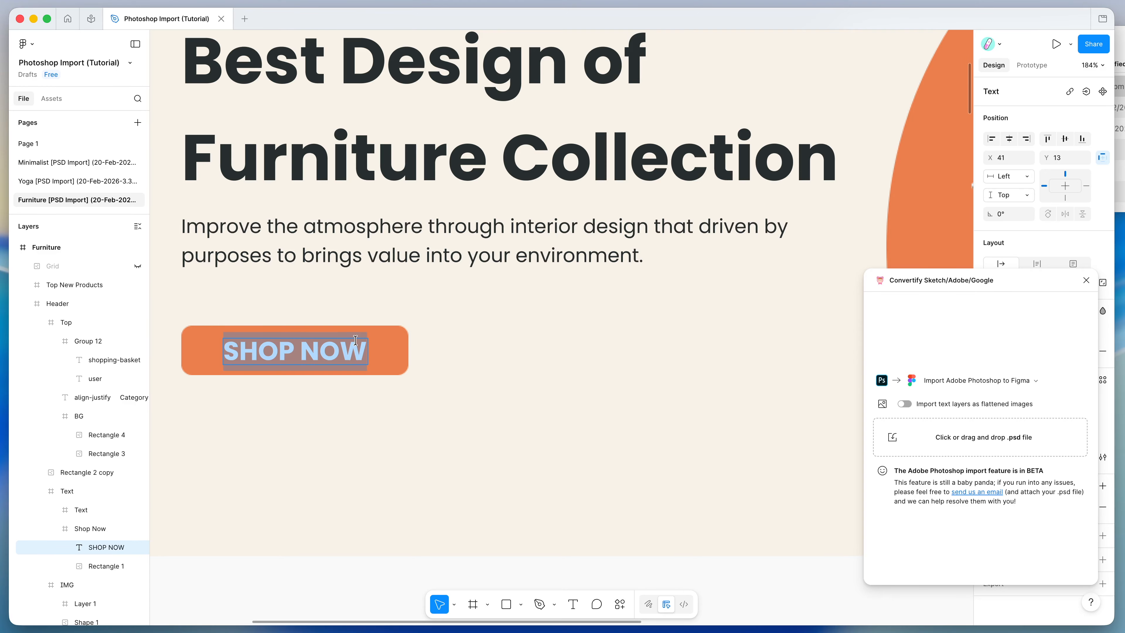
scroll(355, 340, "up", 5)
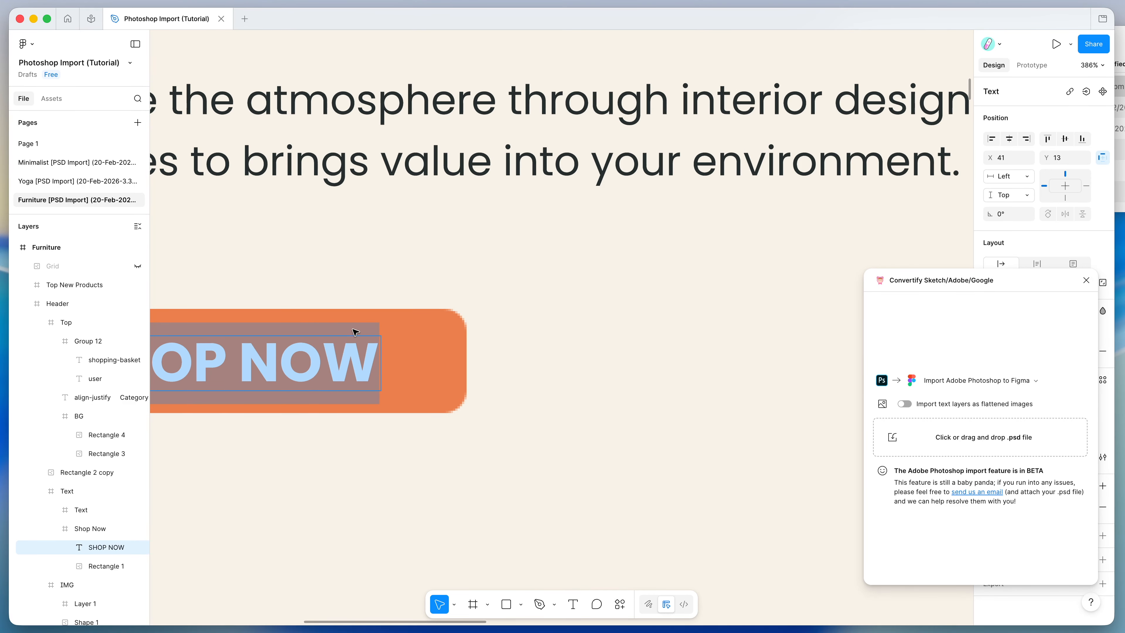
scroll(304, 332, "down", 3)
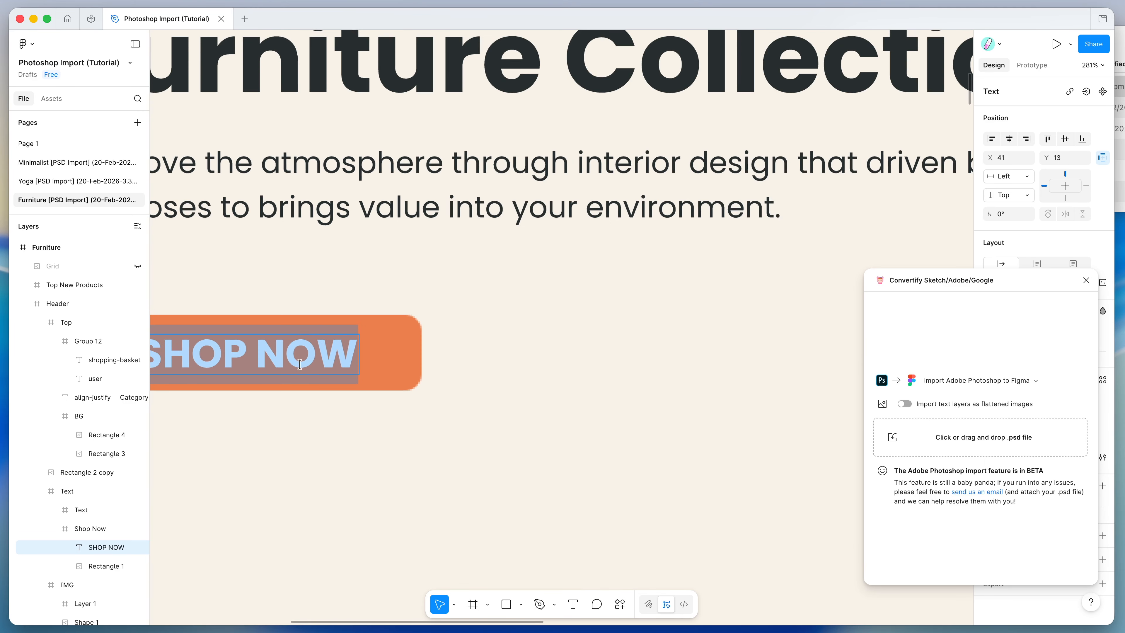
scroll(301, 354, "down", 3)
left_click(312, 355)
left_click_drag(334, 355, 194, 348)
left_click(278, 311)
scroll(279, 312, "down", 3)
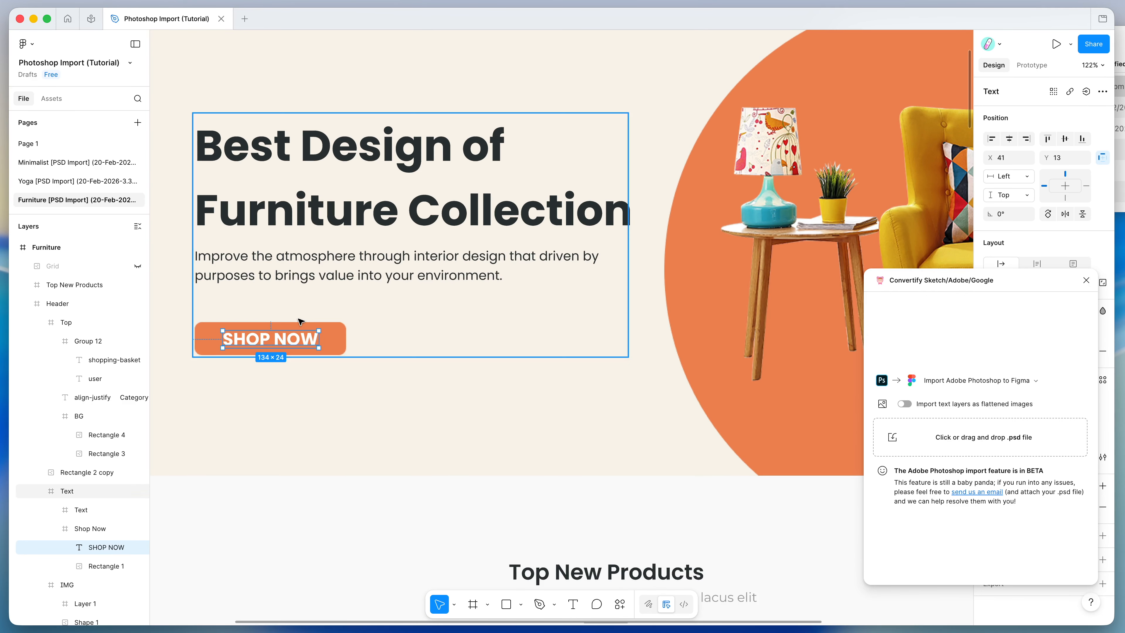
Delete the word "Furniture" from the hero heading so it reads "Best Design of Collection".
scroll(301, 321, "right", 2)
left_click(364, 227)
scroll(364, 227, "down", 5)
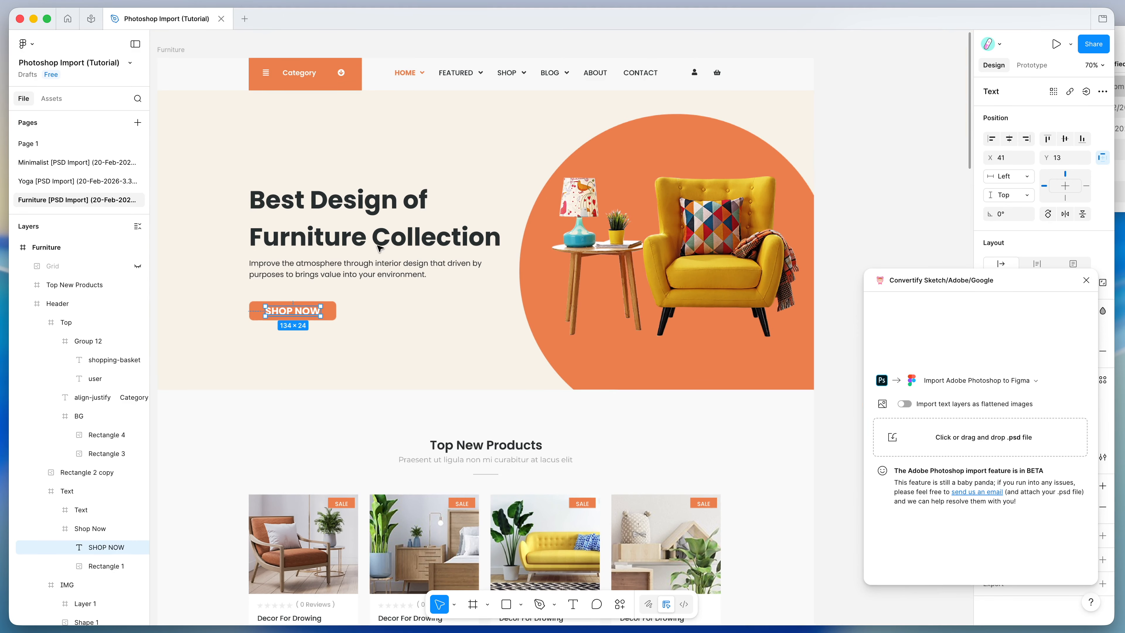
double_click(363, 247)
left_click(363, 246)
double_click(361, 242)
key("BackSpace")
key("BackSpace")
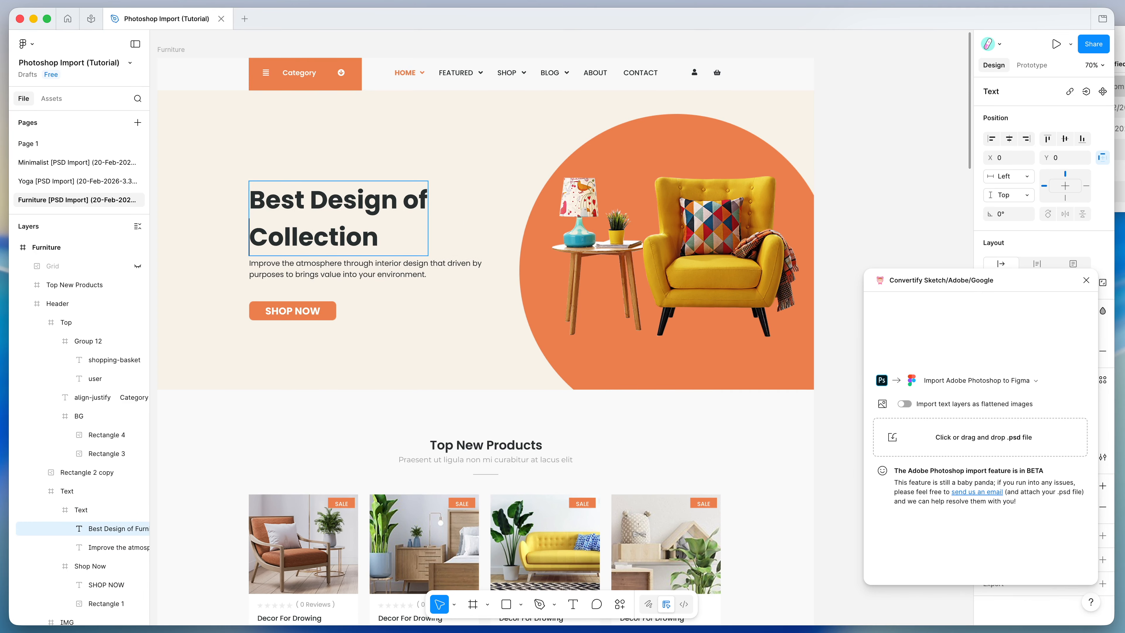
Move the plugin window off the text properties, select "Collection" in the hero heading and check its font family and size controls.
left_click_drag(920, 295, 755, 248)
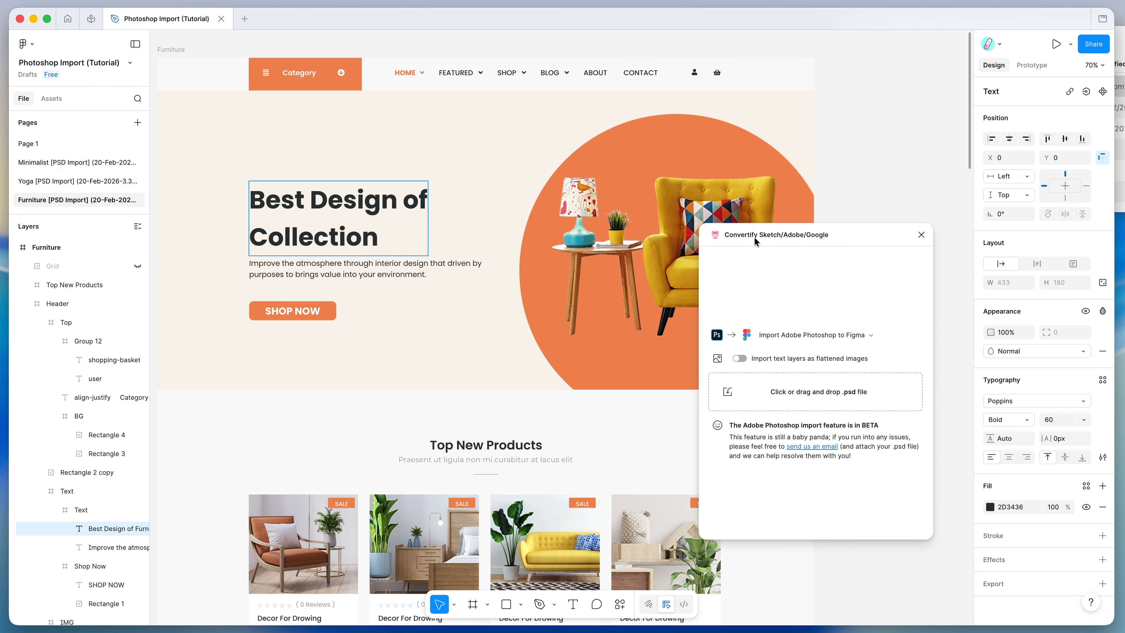
double_click(369, 204)
double_click(329, 238)
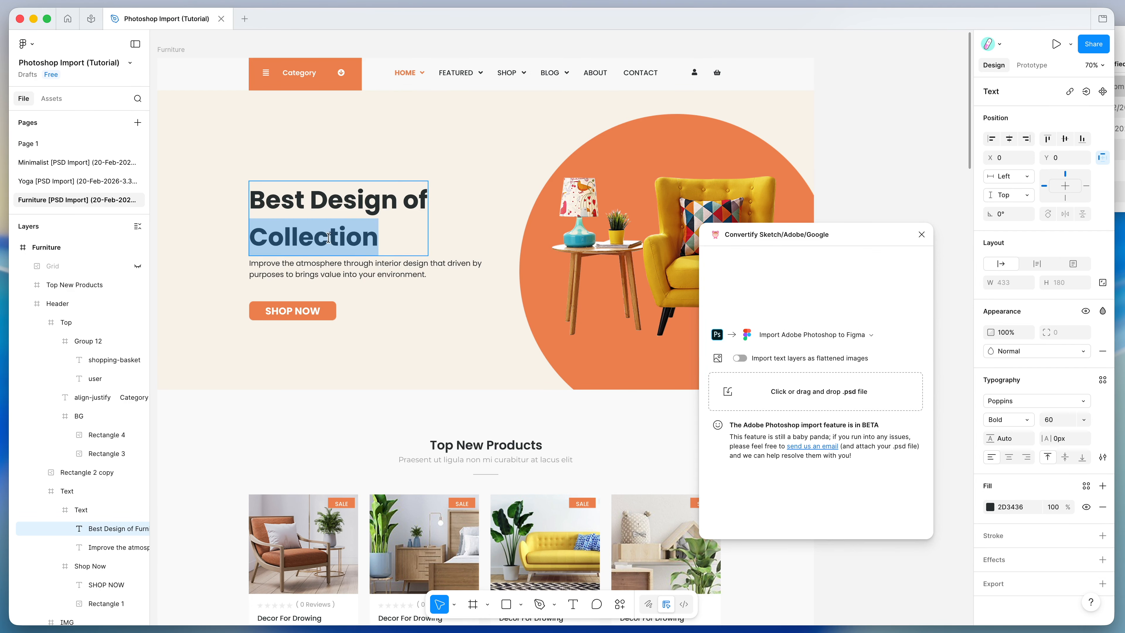
left_click(1018, 402)
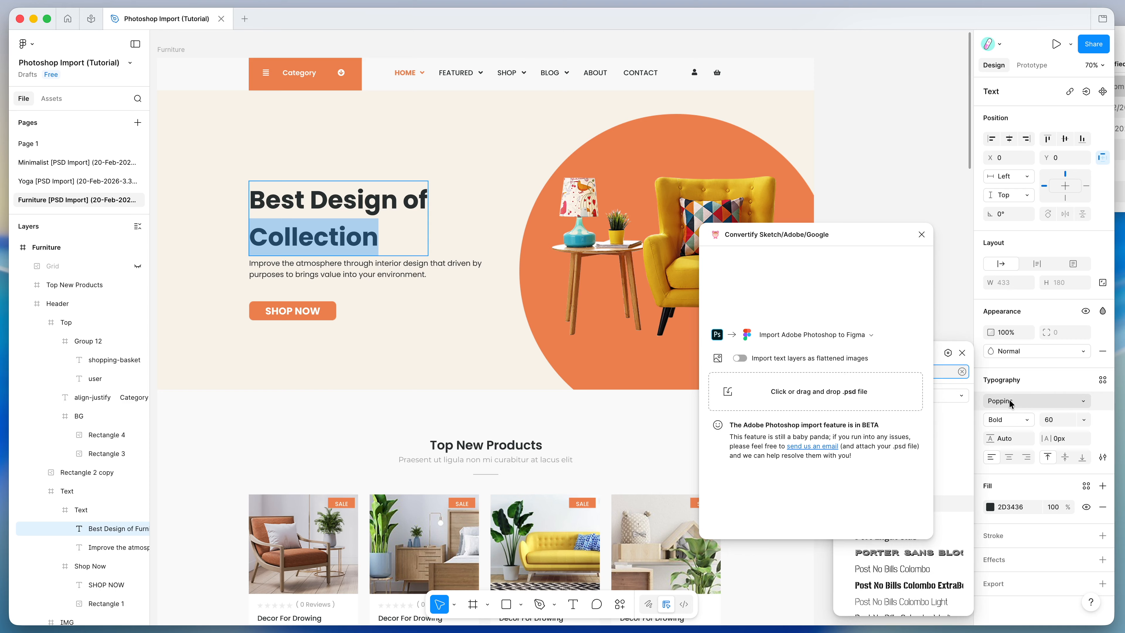
left_click(1060, 424)
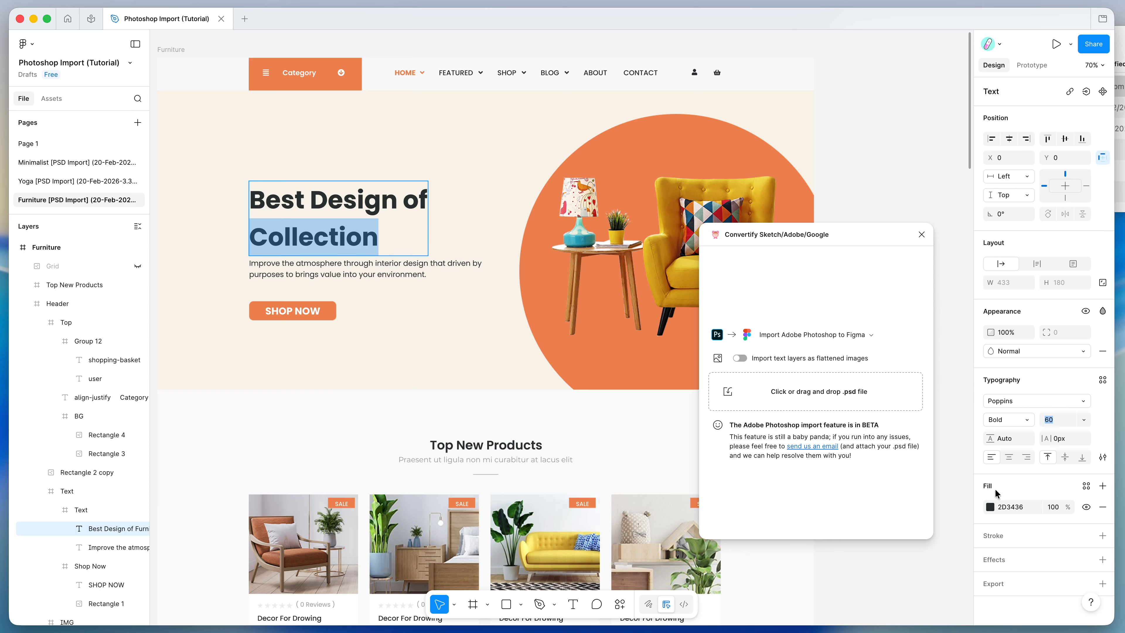
Recolor the selected word "Collection" with the orange EF8B59 sampled from the hero circle.
left_click(986, 509)
left_click_drag(943, 465, 919, 401)
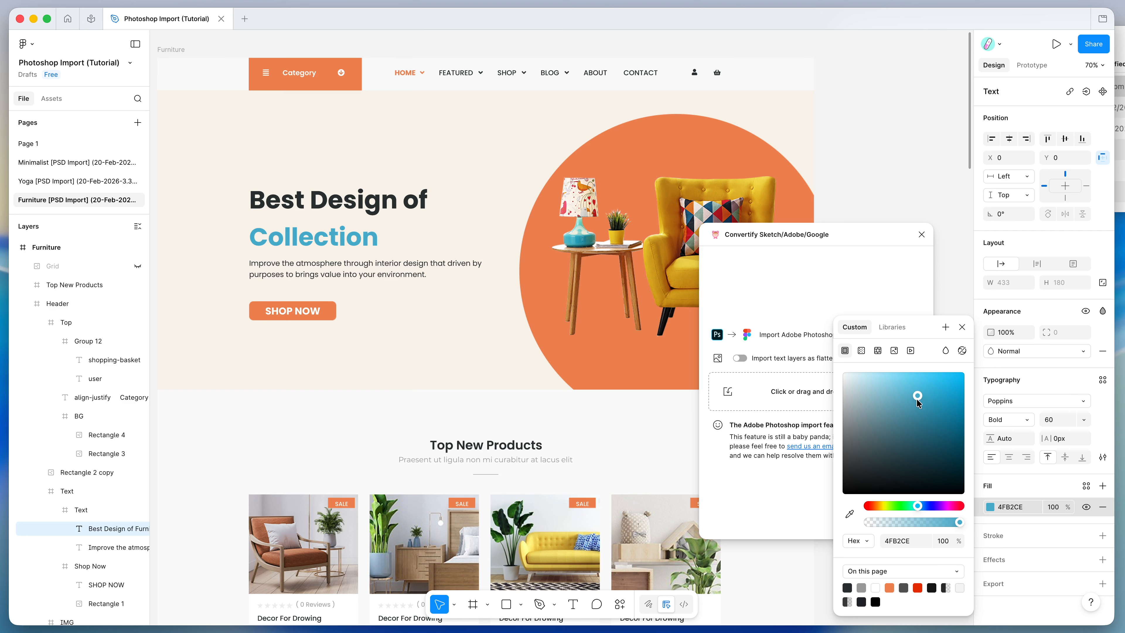
left_click(849, 516)
left_click(649, 186)
left_click(961, 327)
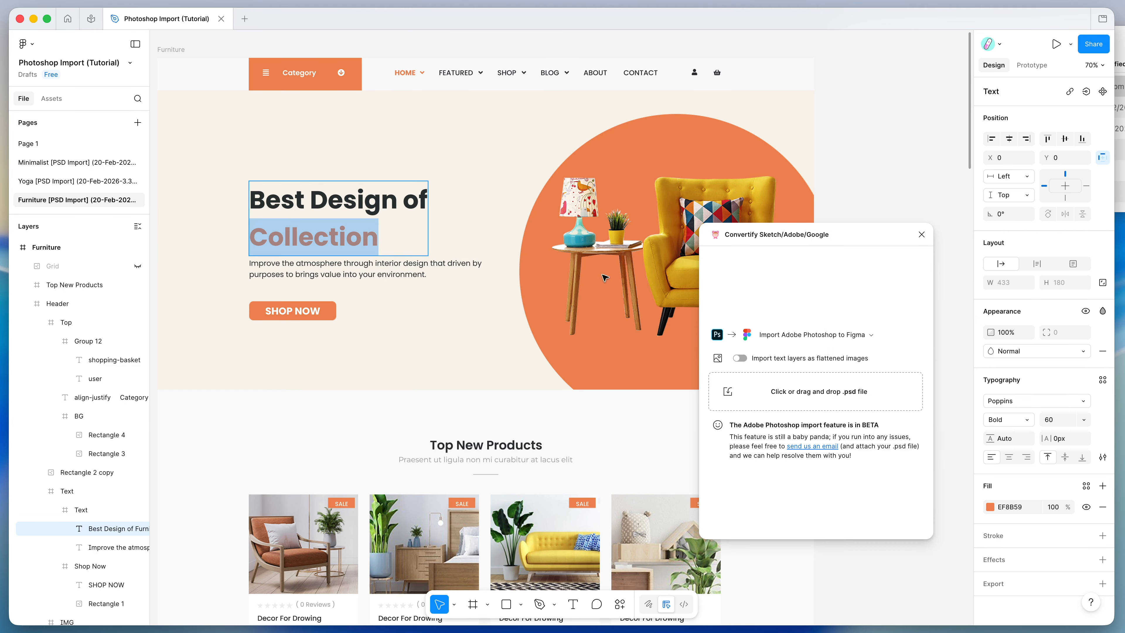
Check the "Top New Products" heading as editable text and look over the product cards and category images beneath it.
scroll(495, 256, "down", 5)
double_click(495, 236)
left_click(472, 231)
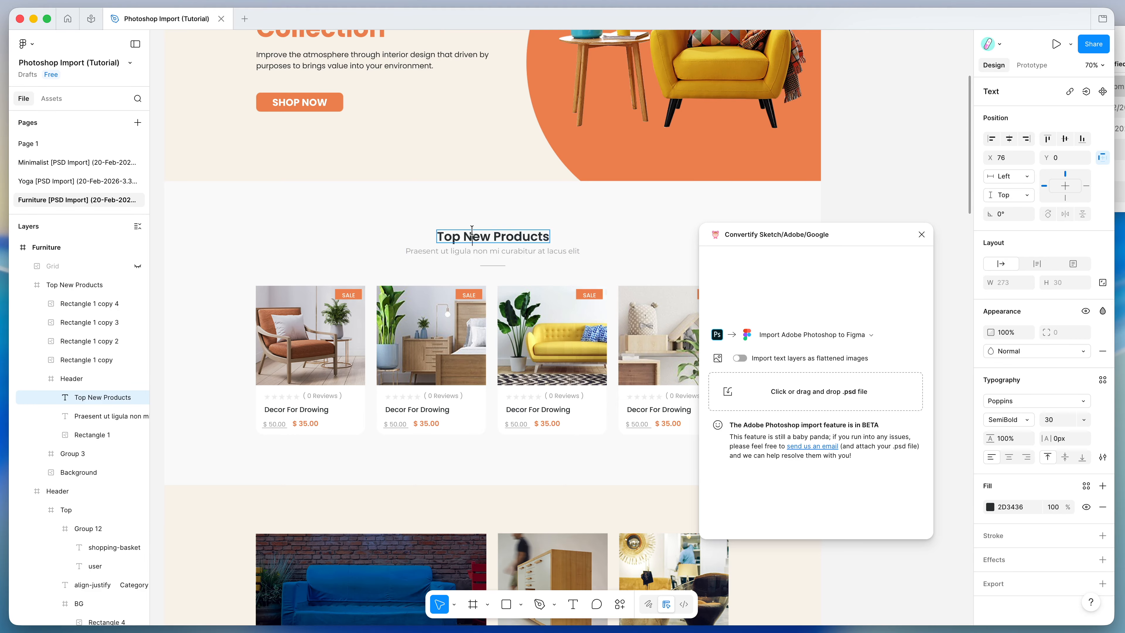
scroll(473, 236, "down", 3)
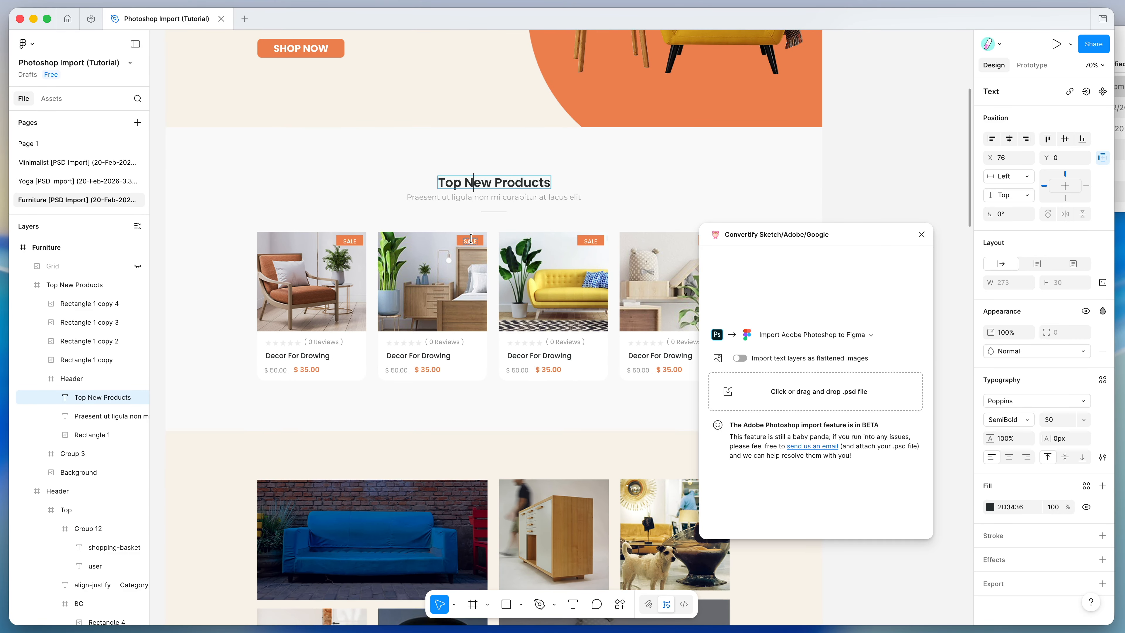
scroll(472, 241, "down", 8)
scroll(446, 378, "up", 5)
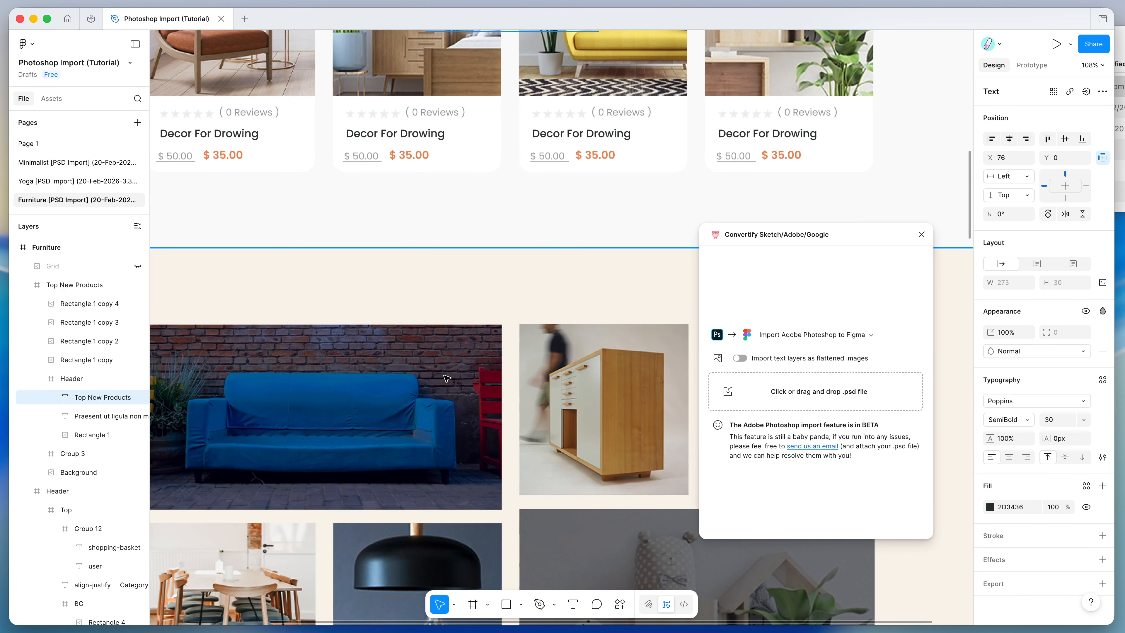
Inspect the category image grid and select the wide dark "Catagory Name" image as its own frame.
scroll(446, 378, "down", 6)
left_click(447, 378)
scroll(435, 373, "down", 5)
left_click_drag(384, 298, 456, 301)
scroll(487, 310, "down", 2)
left_click(504, 306)
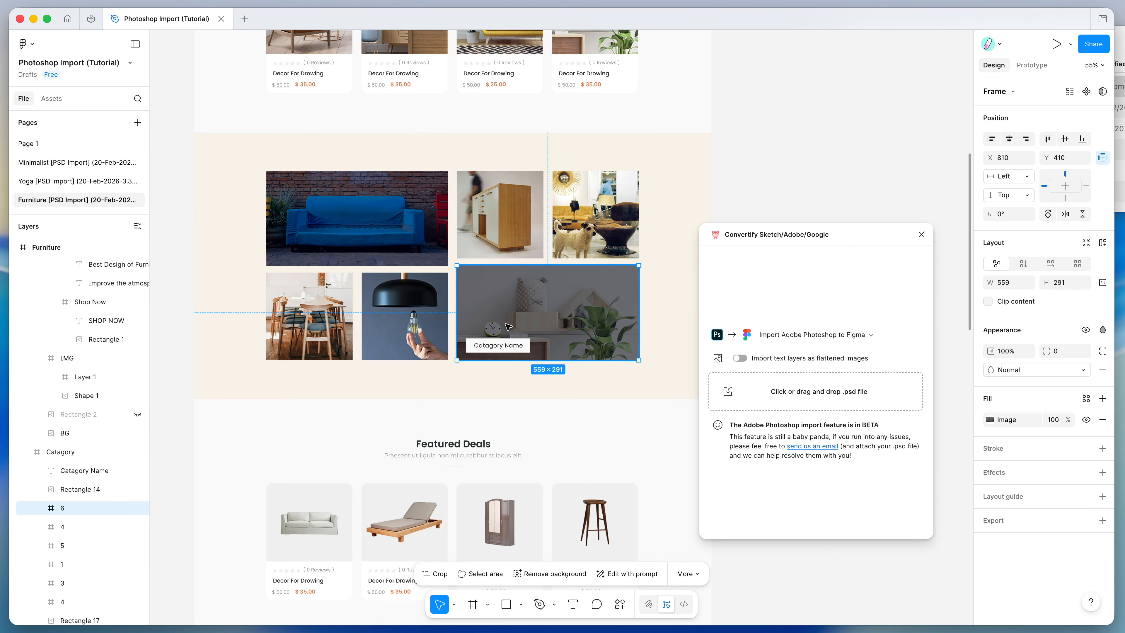
scroll(504, 330, "down", 3)
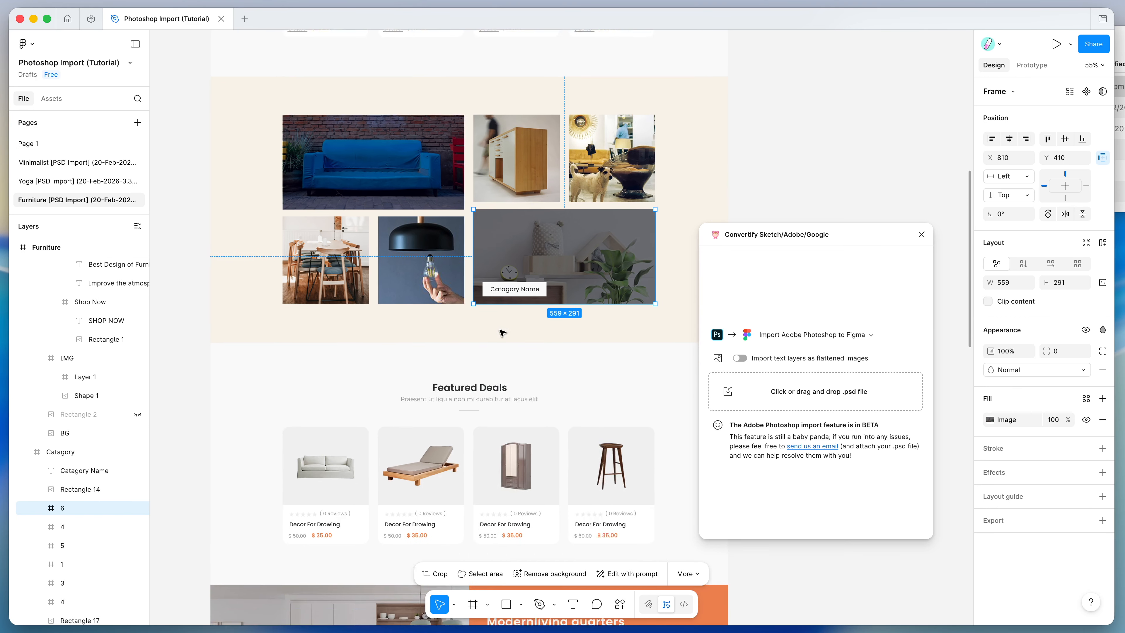
Inspect the Featured Deals product cards as a group and as individual card frames.
scroll(503, 331, "down", 5)
left_click(406, 347)
scroll(406, 346, "up", 3)
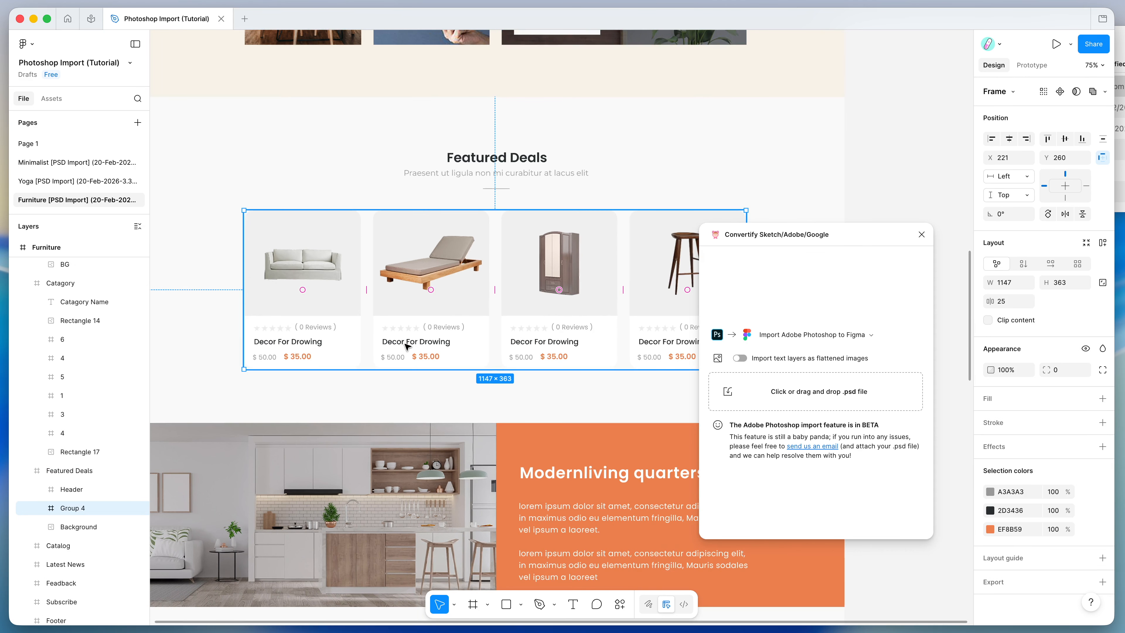
scroll(406, 347, "up", 3)
left_click(431, 345)
mouse_move(474, 330)
left_mouse_down()
mouse_move(404, 289)
mouse_move(469, 328)
left_mouse_up()
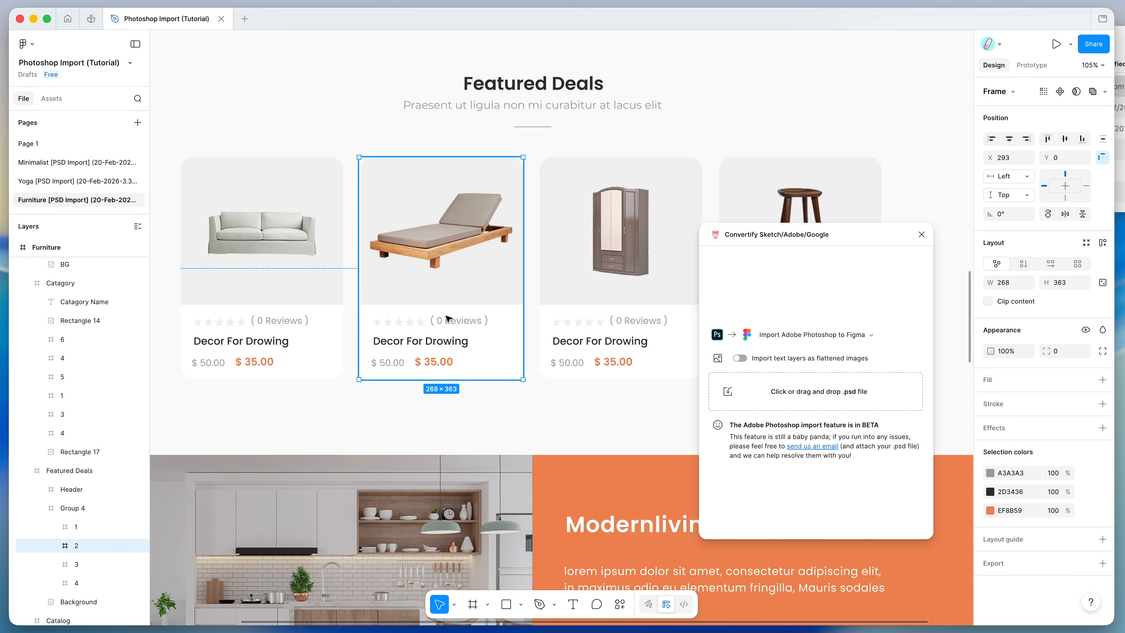
left_click(279, 337)
Review how the Featured Deals section's layers are organized by selecting its Header and Group 4 frames.
left_click(69, 504)
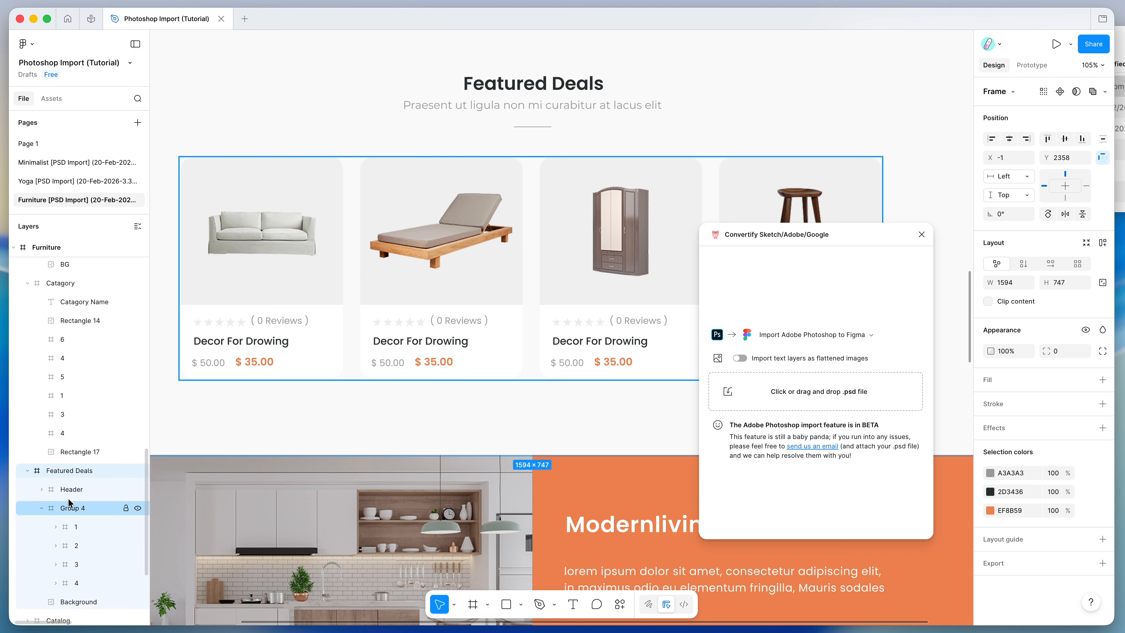
left_click(70, 488)
left_click(70, 506)
left_click(71, 488)
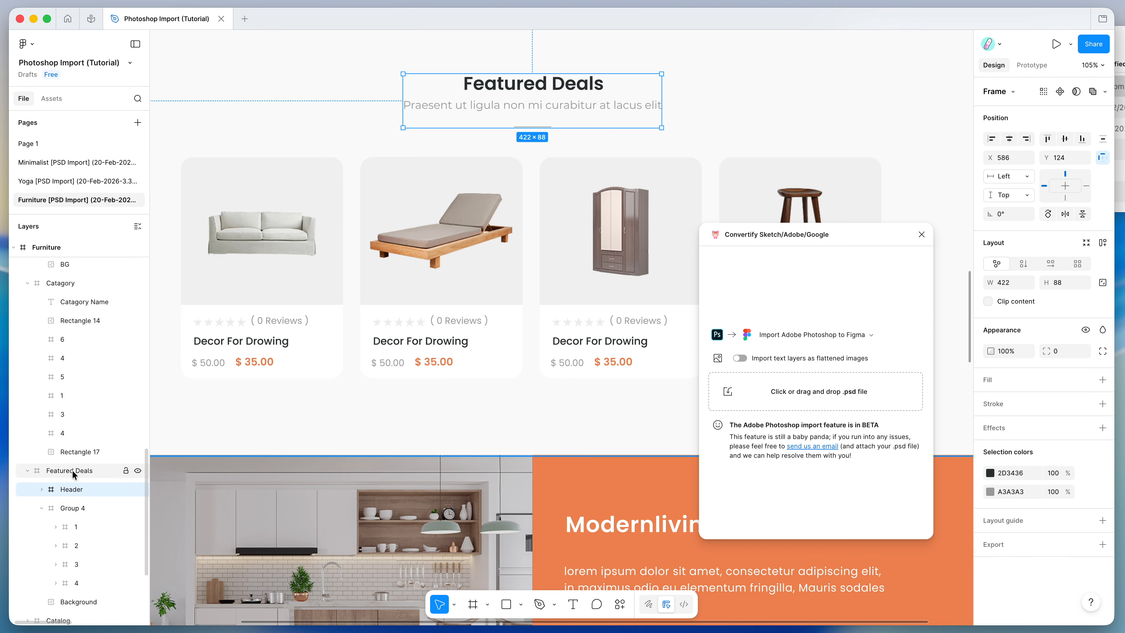
double_click(72, 470)
left_click_drag(91, 471, 15, 472)
left_click(60, 490)
left_click(67, 508)
Expand card 1 in Group 4 and examine its nested Info, Review, Price and IMG layers.
scroll(67, 507, "down", 1)
left_click(62, 514)
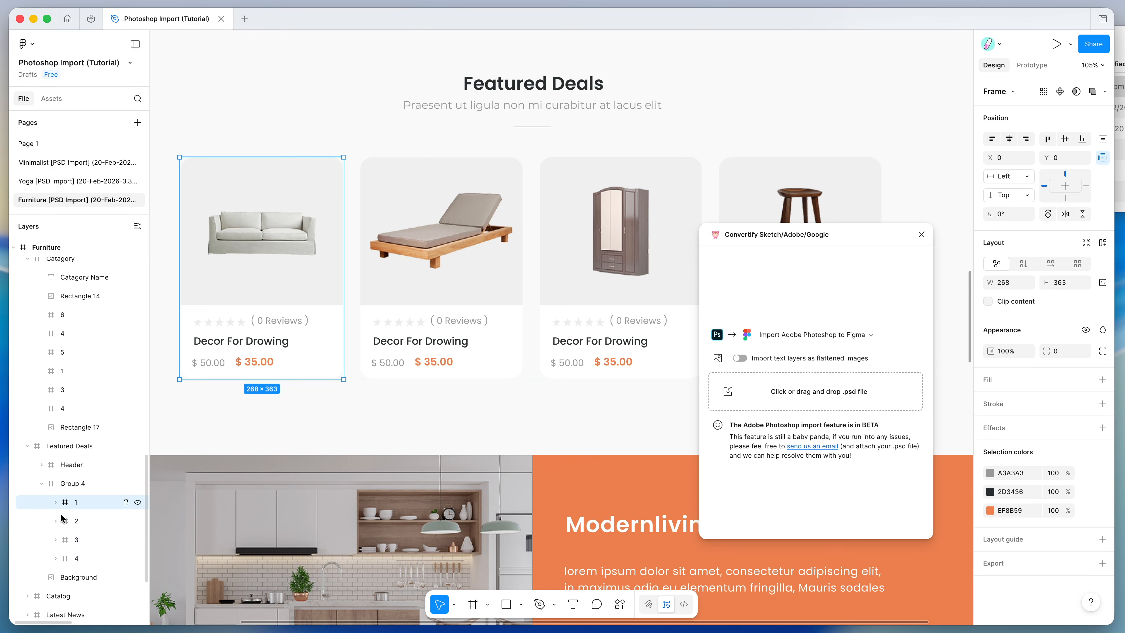
left_click(55, 508)
scroll(88, 532, "down", 8)
scroll(94, 536, "up", 1)
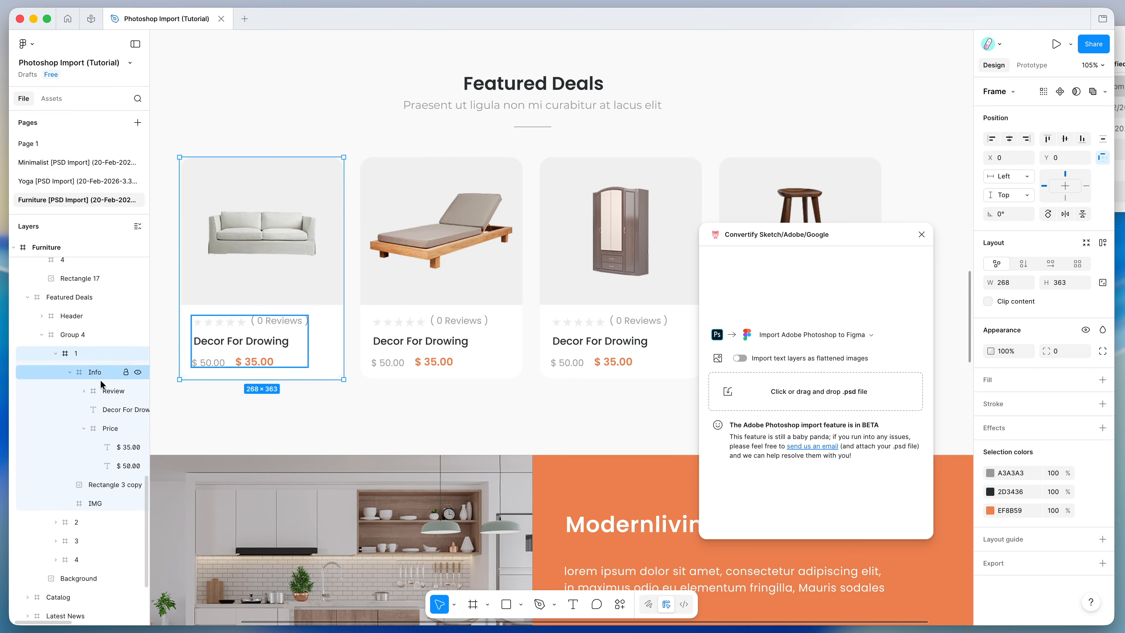
Look through the remaining sections of the Furniture page and select the testimonial card group under the lower "Latest News" heading.
scroll(322, 329, "down", 5)
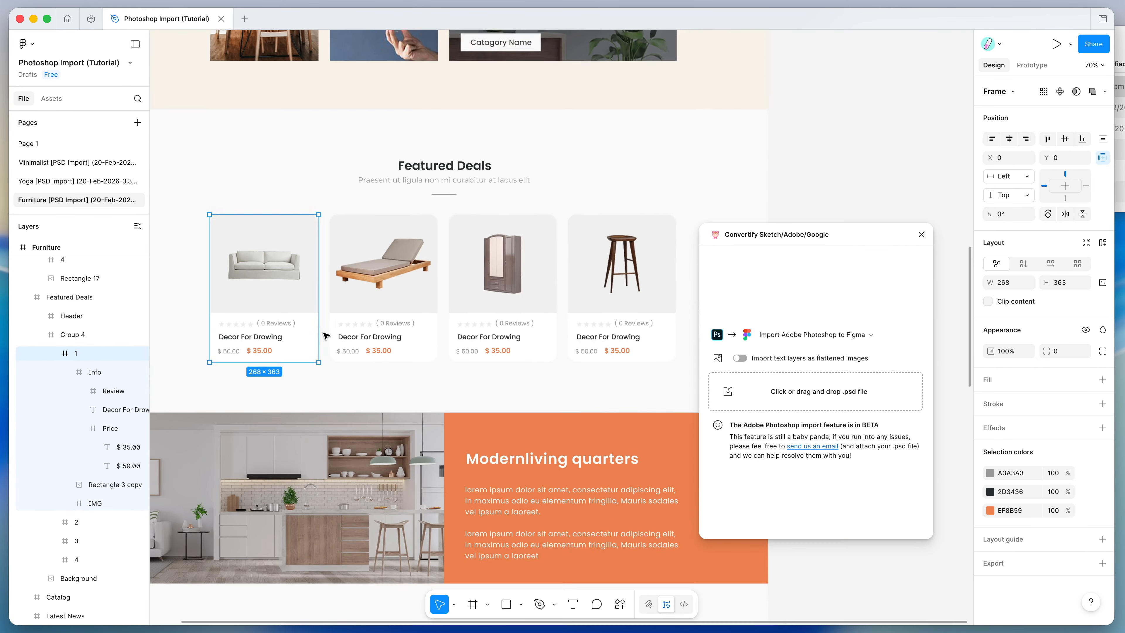
scroll(326, 336, "down", 15)
scroll(326, 336, "down", 4)
scroll(486, 339, "up", 5)
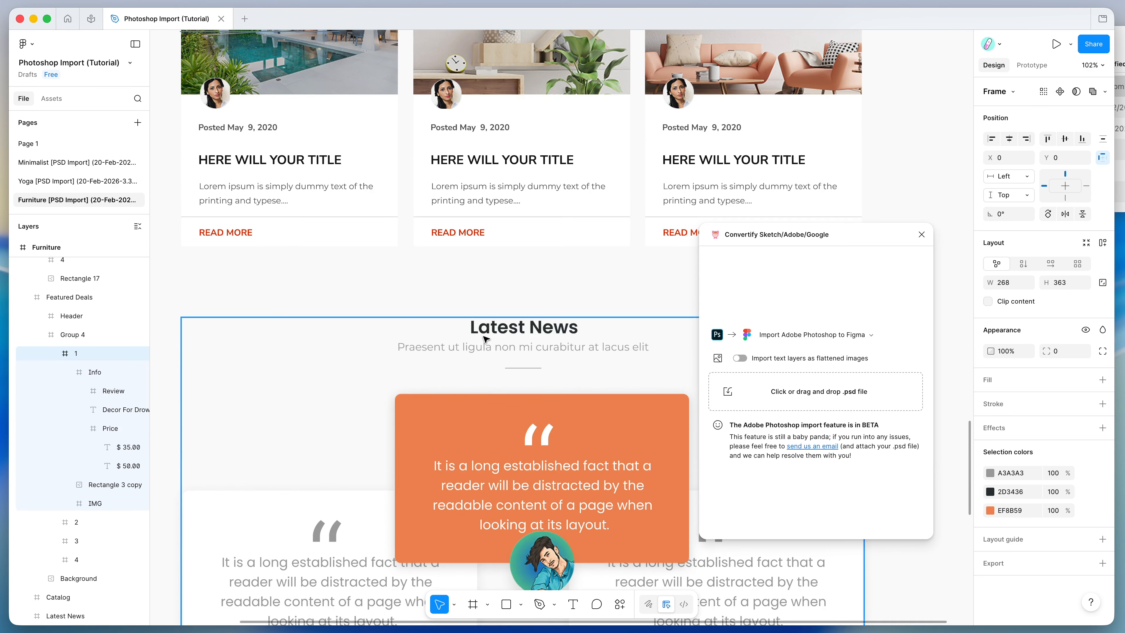
left_click(486, 339)
scroll(486, 339, "down", 4)
double_click(545, 338)
scroll(545, 338, "down", 1)
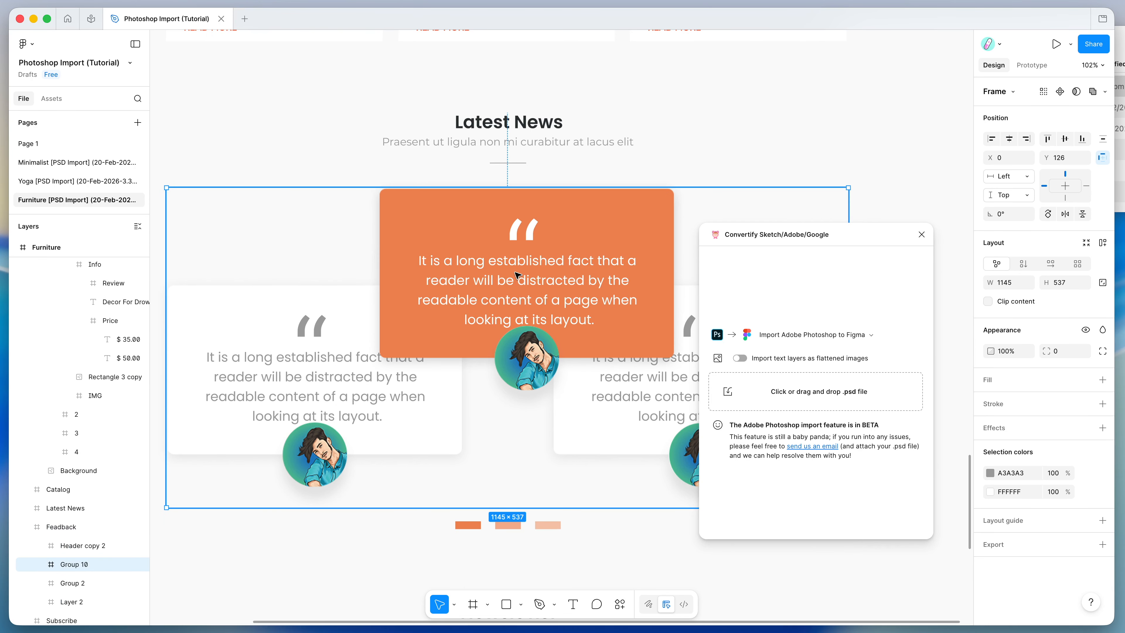
Inspect the text and the large quotation mark in the orange testimonial card as editable text, leaving both unmodified.
double_click(515, 272)
double_click(515, 272)
left_click(522, 231)
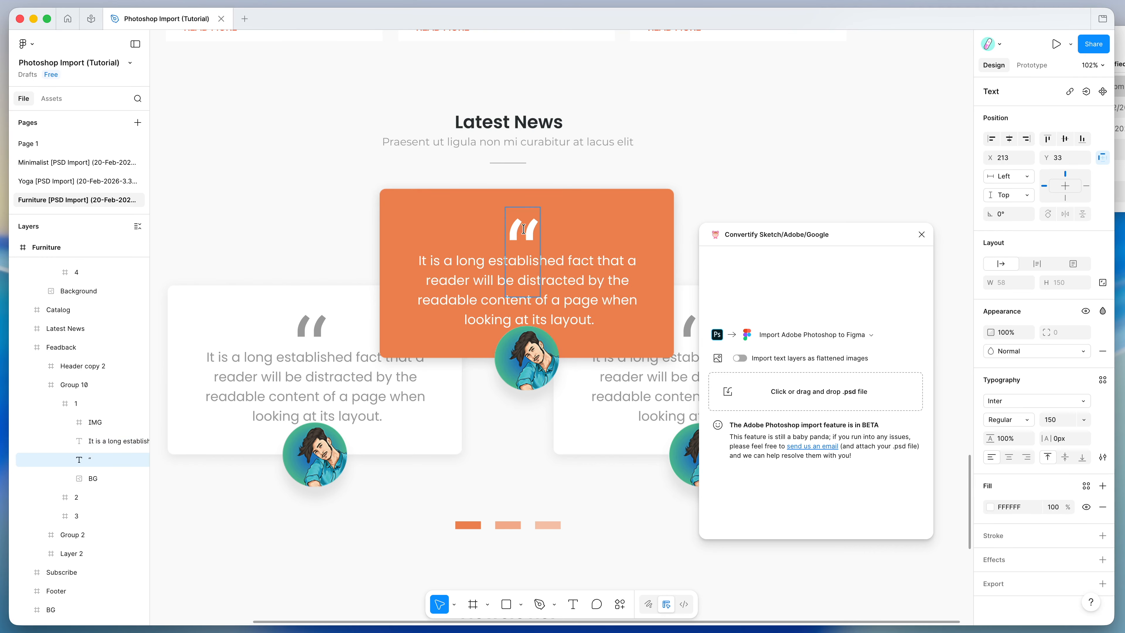
key("Escape")
scroll(459, 237, "down", 2)
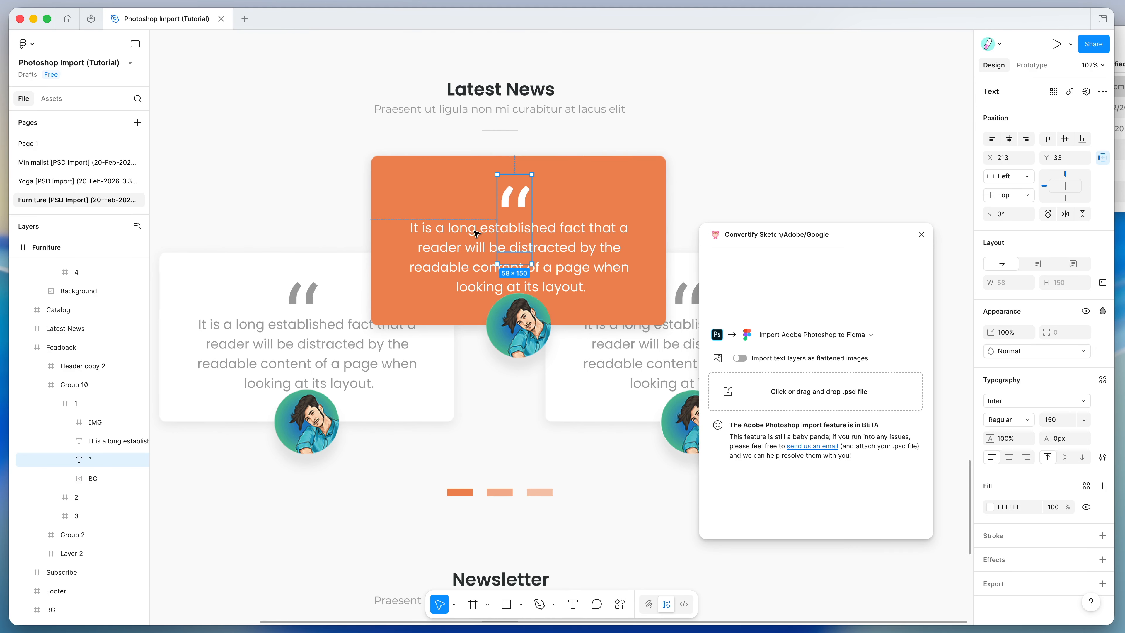
Select the orange card's quote text and review Convertify's conversion list, keeping Import Adobe Photoshop to Figma as the chosen option.
left_click(459, 237)
scroll(557, 289, "down", 1)
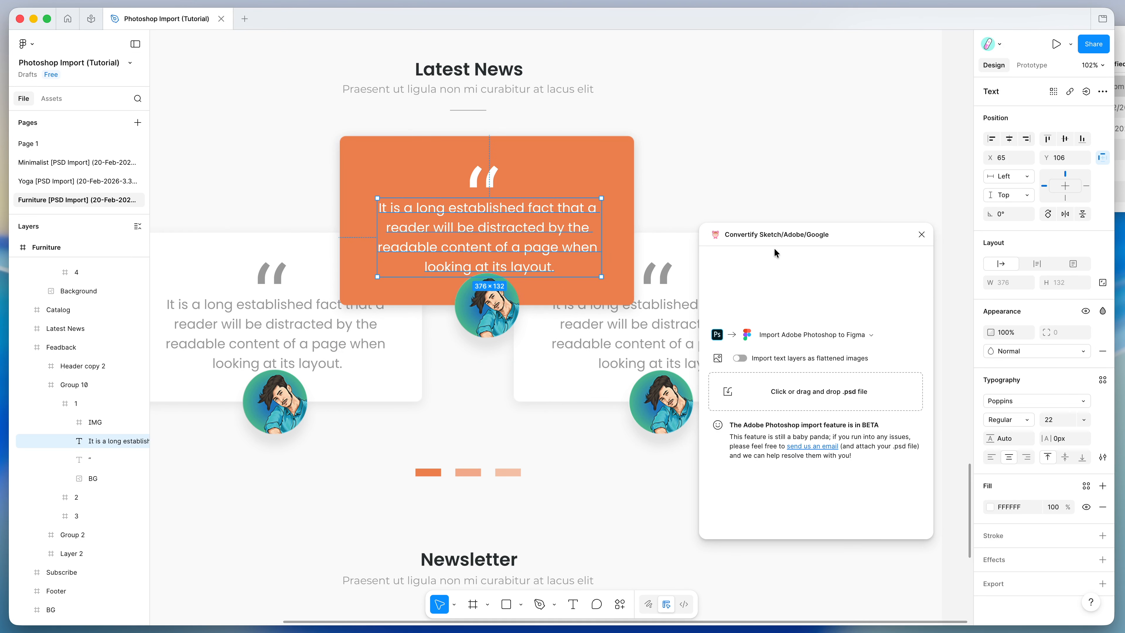
left_click_drag(774, 235, 800, 251)
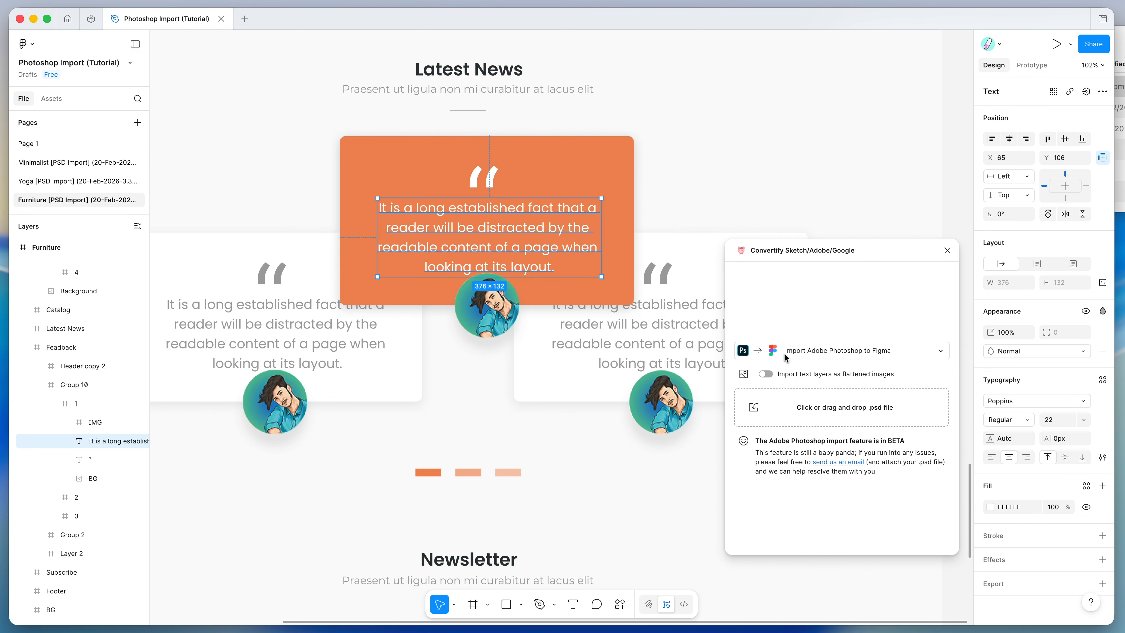
left_click(879, 355)
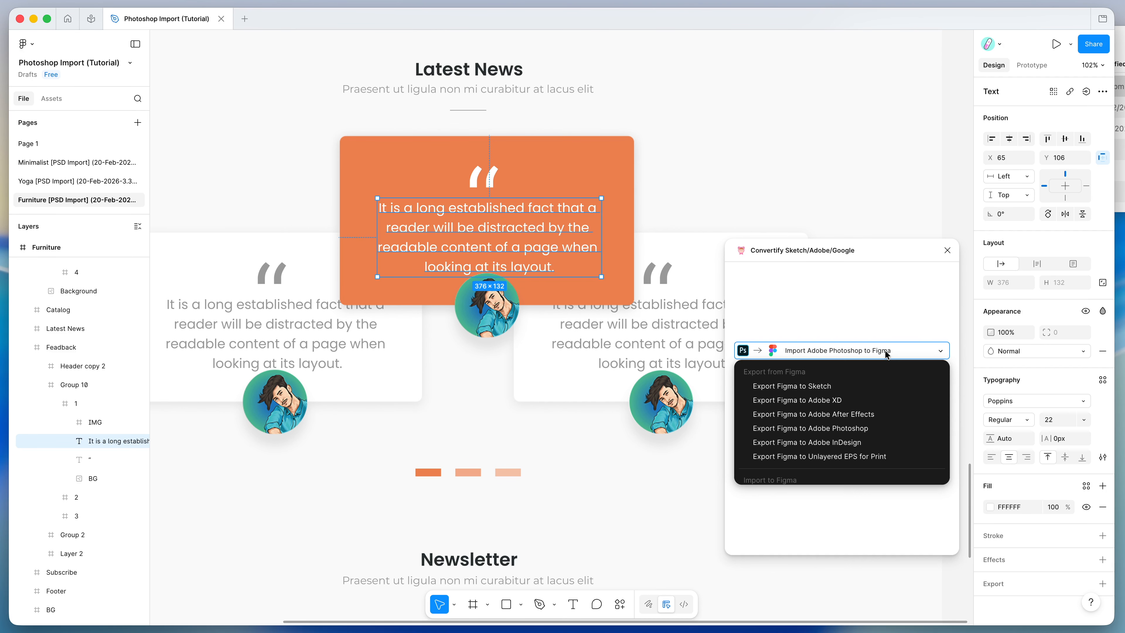
scroll(791, 395, "down", 5)
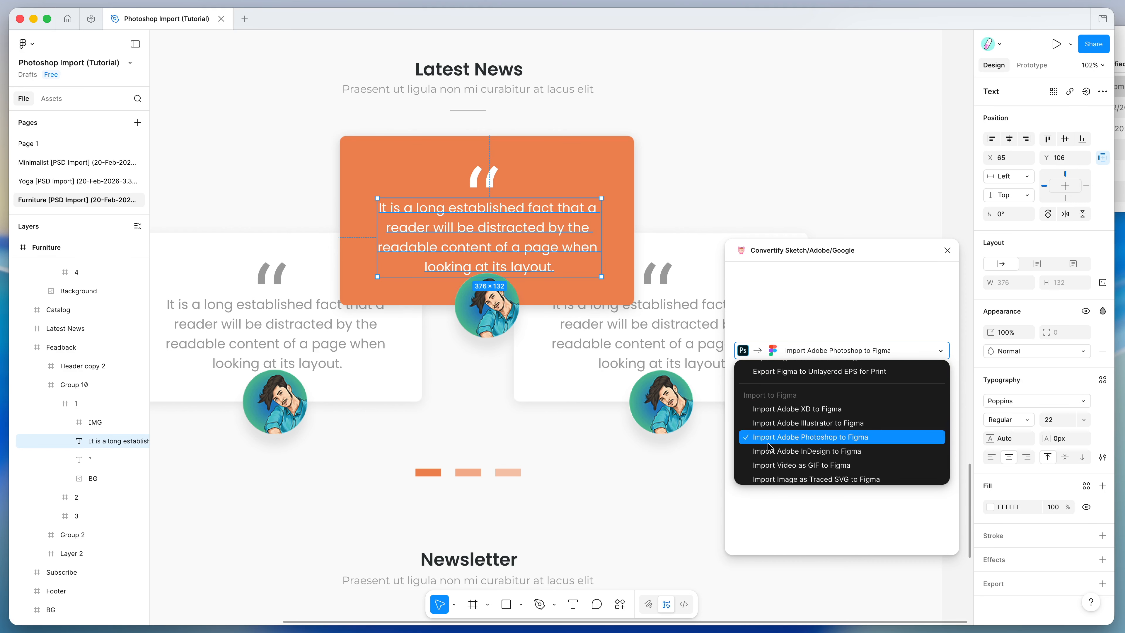
left_click(811, 436)
Look through the lower Furniture page down to the footer and select its top frame and the nested Group 11.
scroll(525, 417, "down", 5)
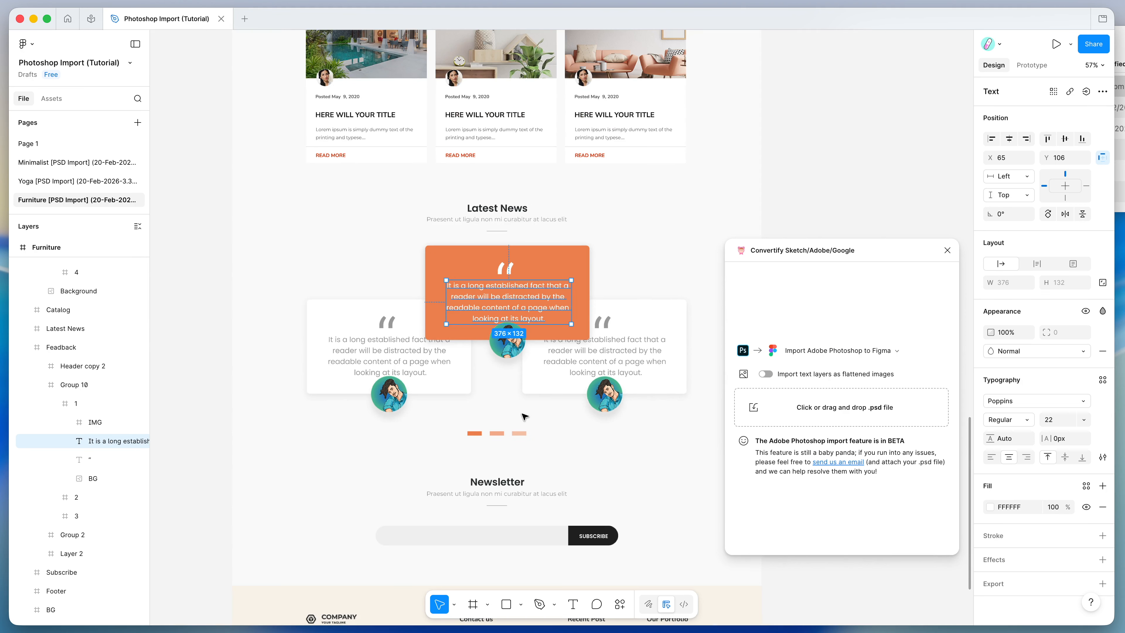
scroll(525, 416, "up", 4)
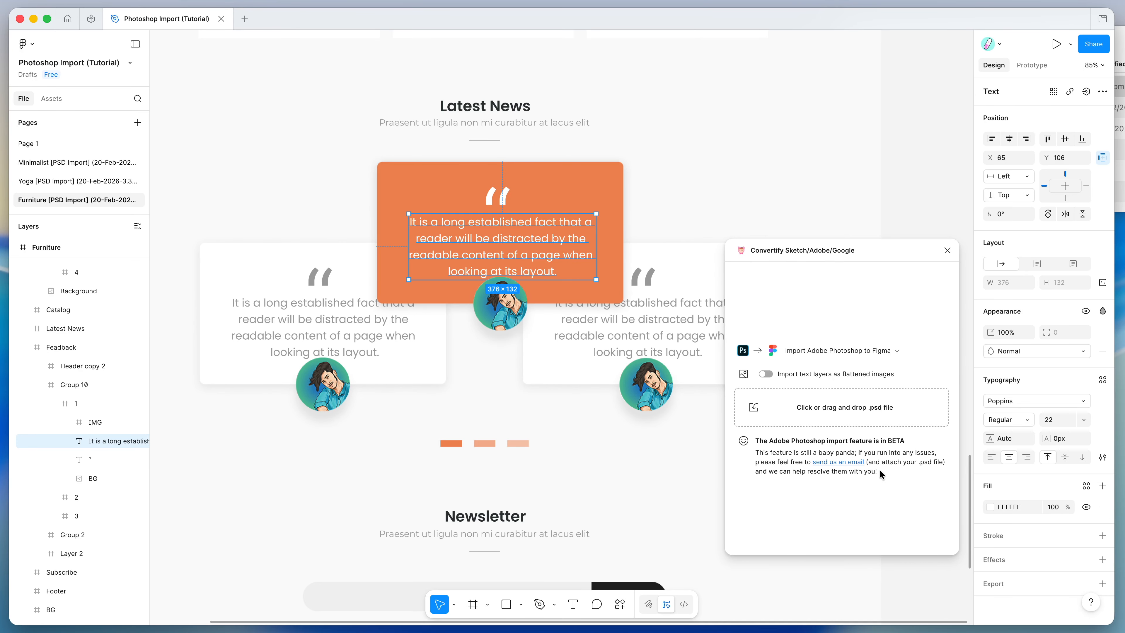
scroll(595, 429, "down", 5)
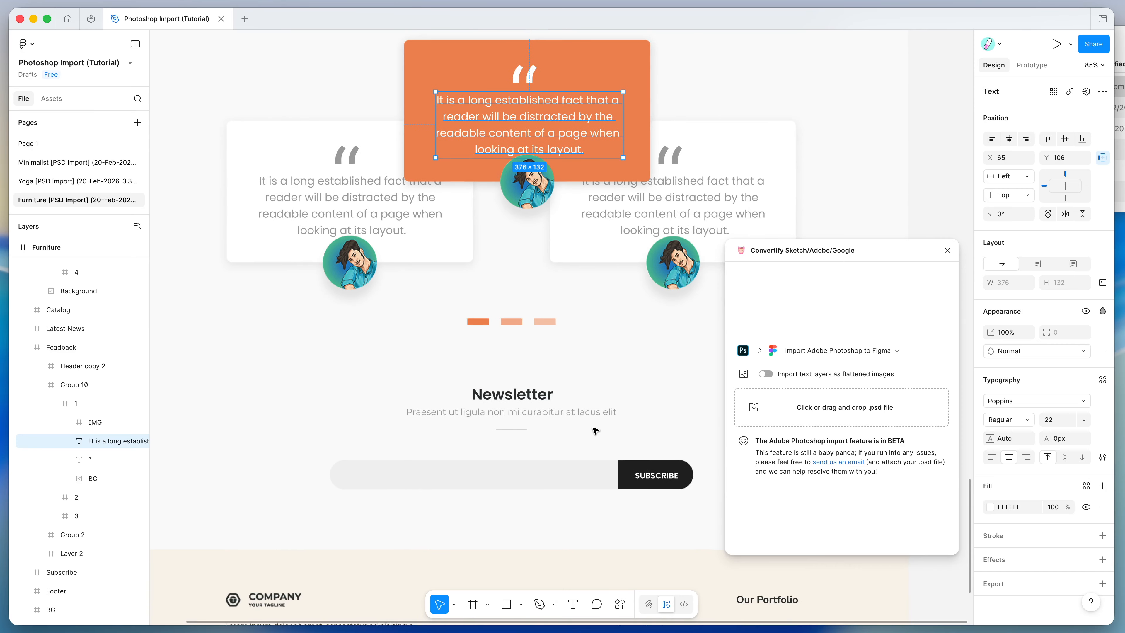
scroll(595, 429, "down", 8)
scroll(595, 430, "up", 3)
scroll(594, 430, "down", 3)
scroll(541, 387, "down", 1)
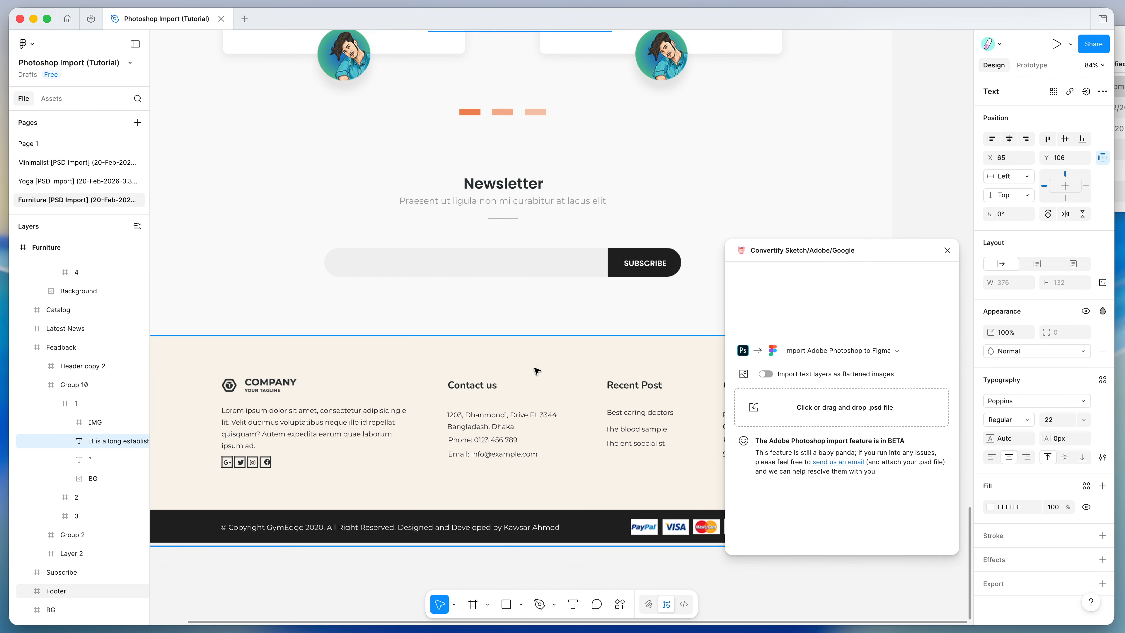
left_click(536, 370)
scroll(465, 379, "down", 1)
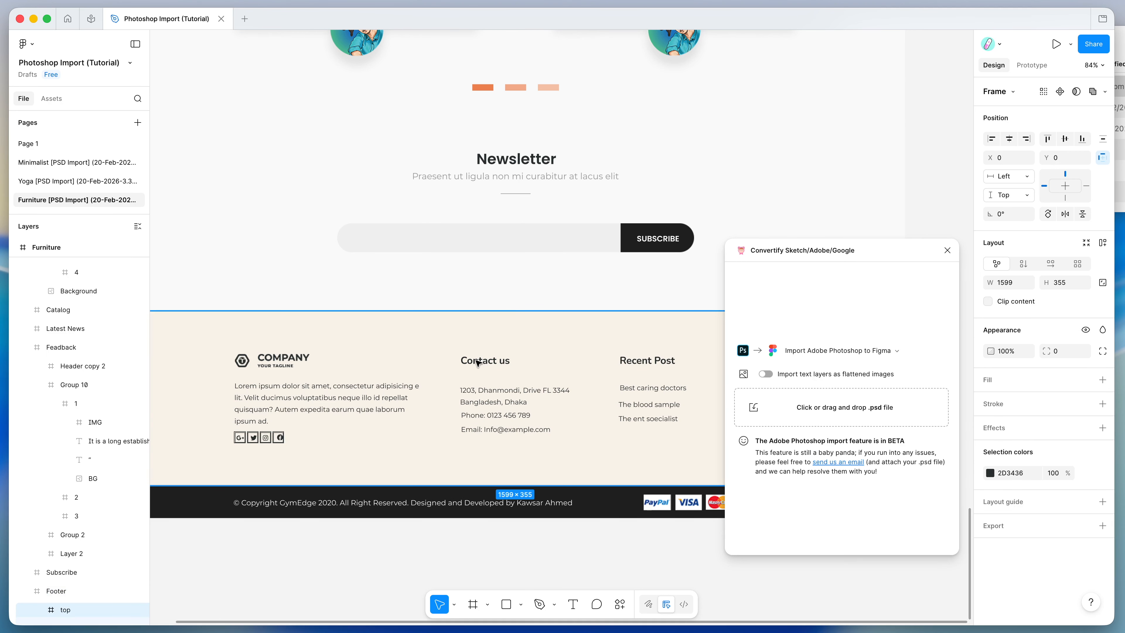
left_click(478, 363)
scroll(314, 361, "left", 1)
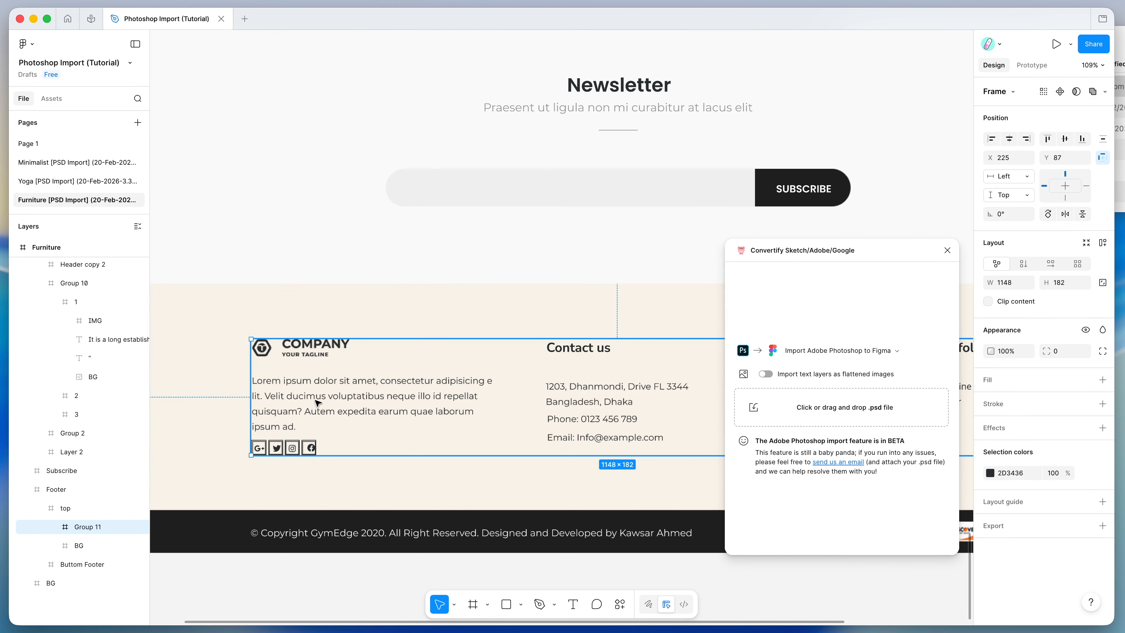
Inspect the Lorem ipsum paragraph beneath the footer's company logo as editable text, leaving its content unmodified.
double_click(339, 395)
double_click(350, 397)
double_click(361, 399)
left_click_drag(308, 430, 253, 354)
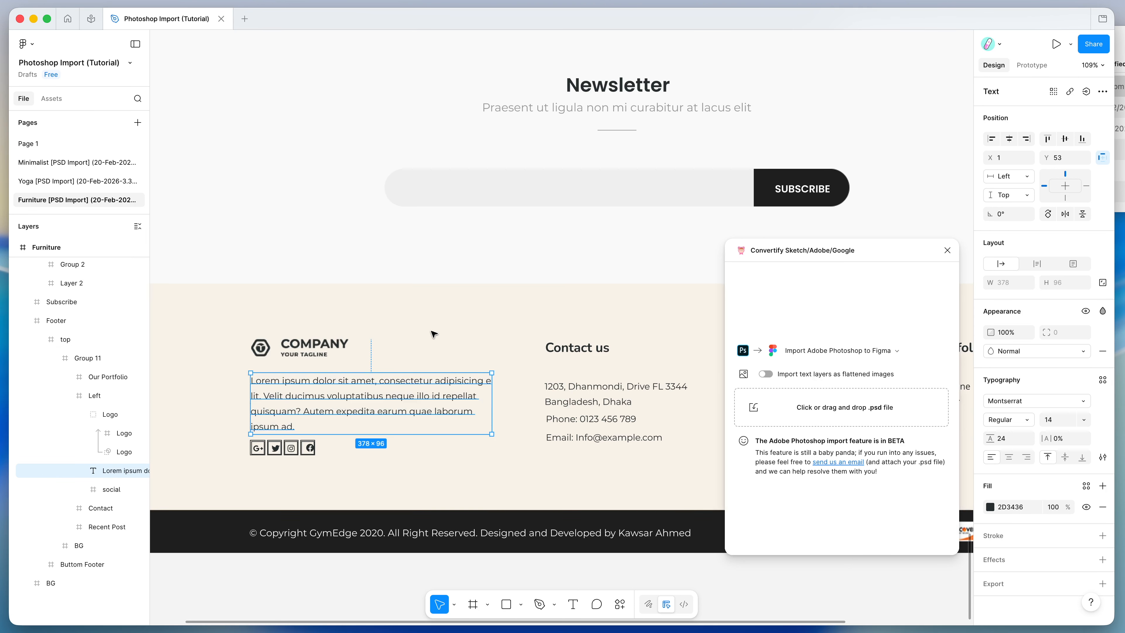
Look back over the Furniture page from the footer up to the "Best Design of Collection" hero section.
scroll(435, 334, "down", 5)
scroll(435, 333, "up", 5)
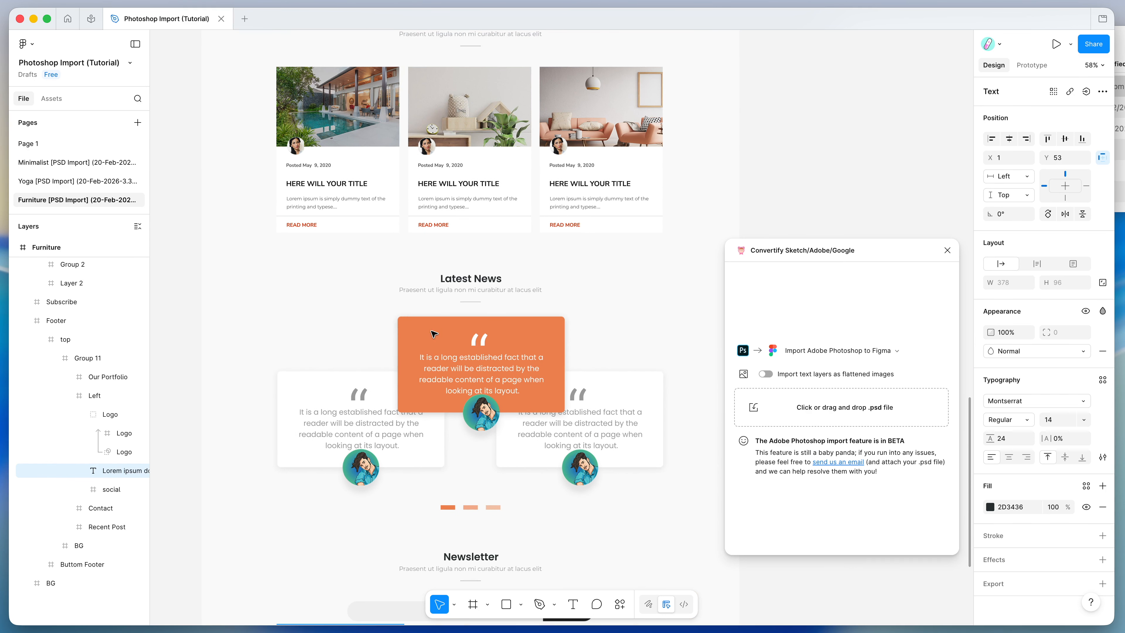
scroll(477, 333, "up", 7)
scroll(478, 332, "up", 18)
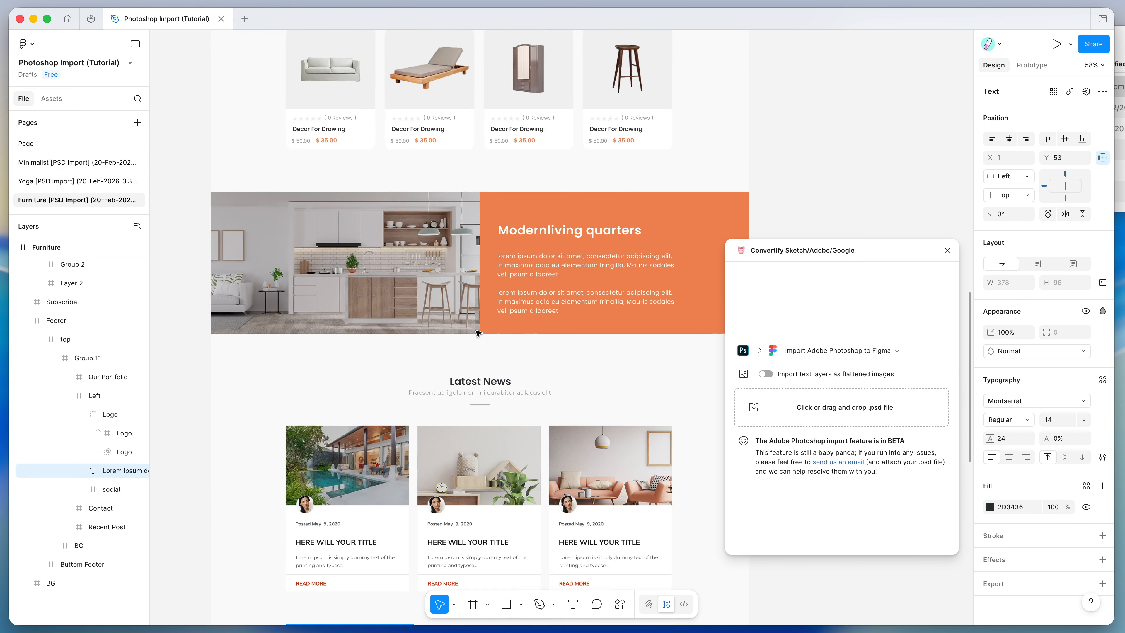
scroll(477, 332, "up", 5)
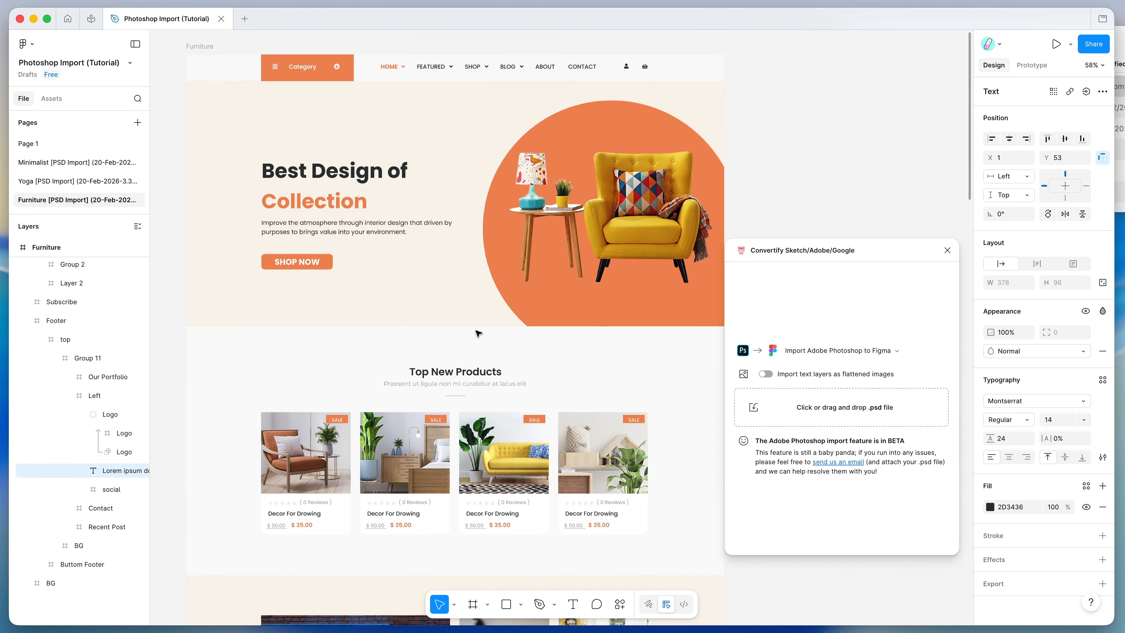
scroll(477, 333, "down", 3, "ctrl")
scroll(476, 331, "left", 1)
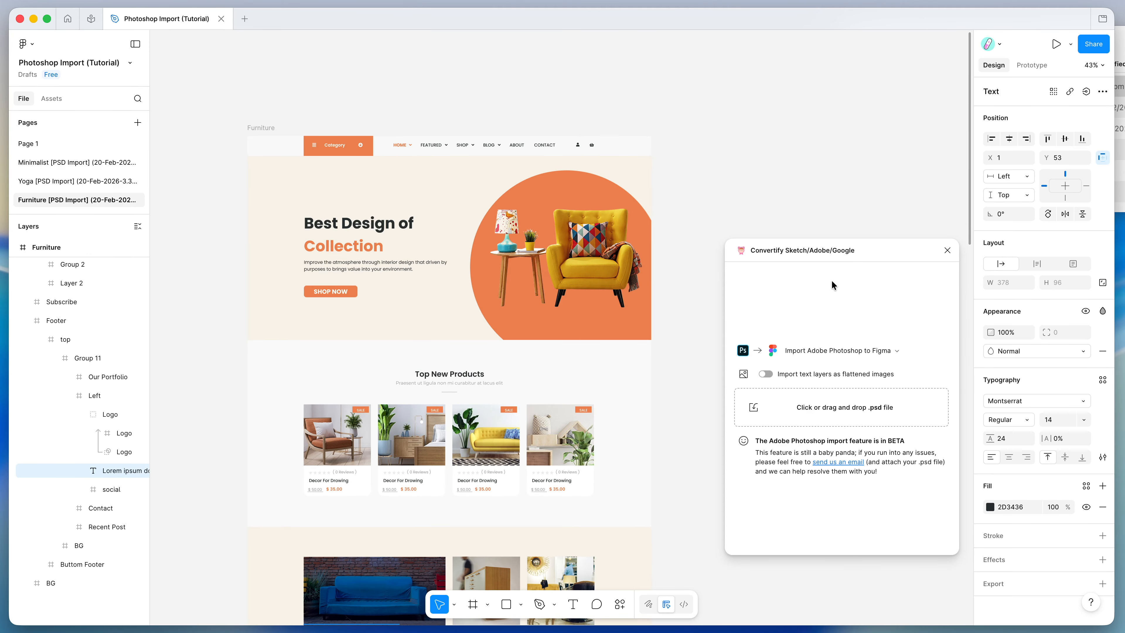
left_click_drag(884, 247, 873, 255)
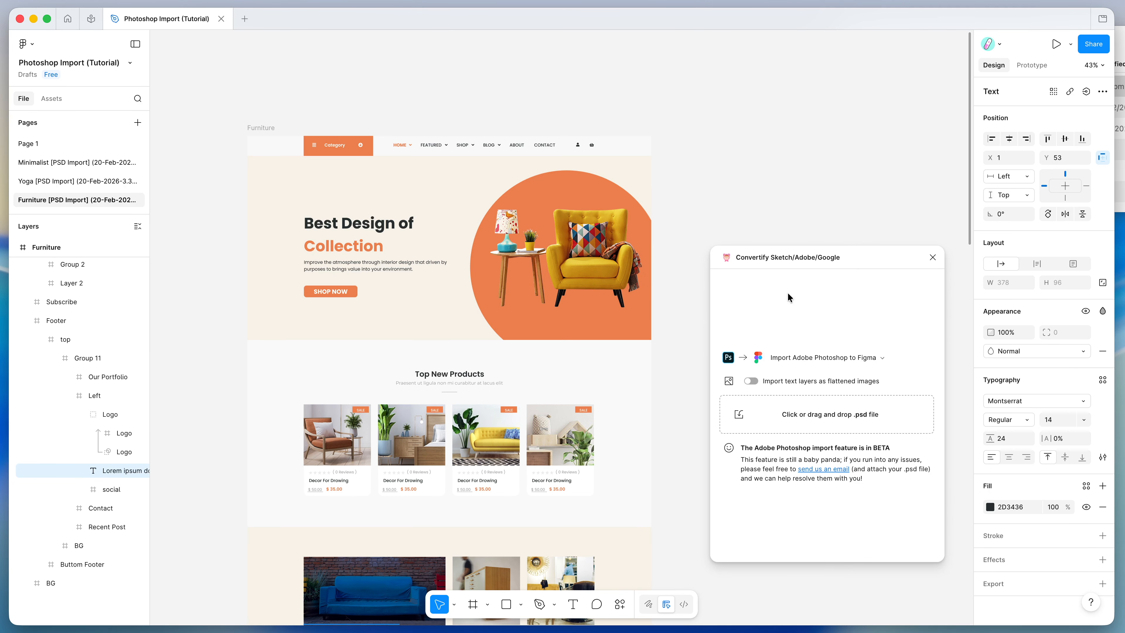
scroll(672, 268, "up", 3)
scroll(672, 268, "left", 1)
scroll(673, 268, "up", 1)
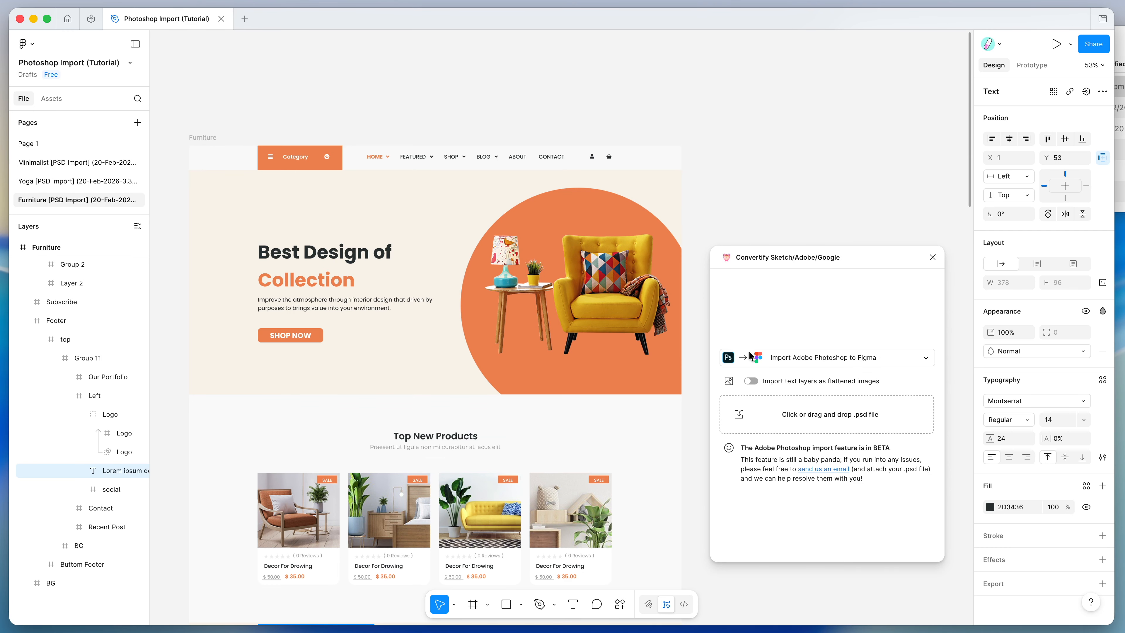
scroll(466, 320, "up", 1)
scroll(466, 320, "left", 1)
scroll(466, 320, "down", 1)
scroll(466, 320, "left", 1)
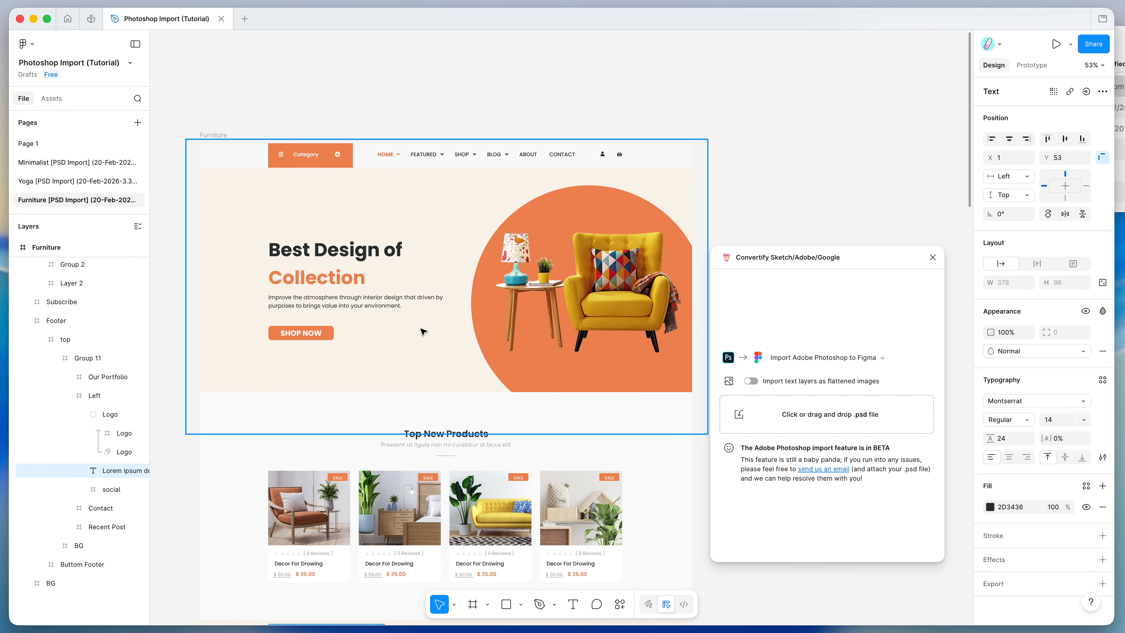
Switch to the Finder window showing the Desktop folder and point out the Furniture.psd, Yoga.psd and Minimalist.psd source files individually.
left_click(1119, 182)
left_click(1017, 113)
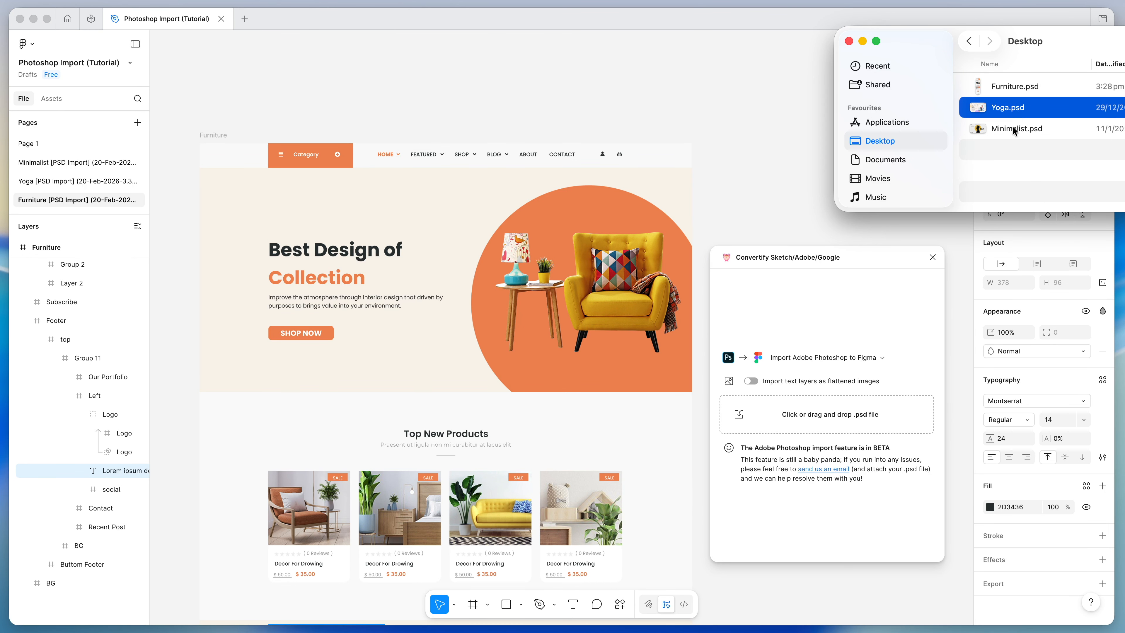
left_click(1014, 130)
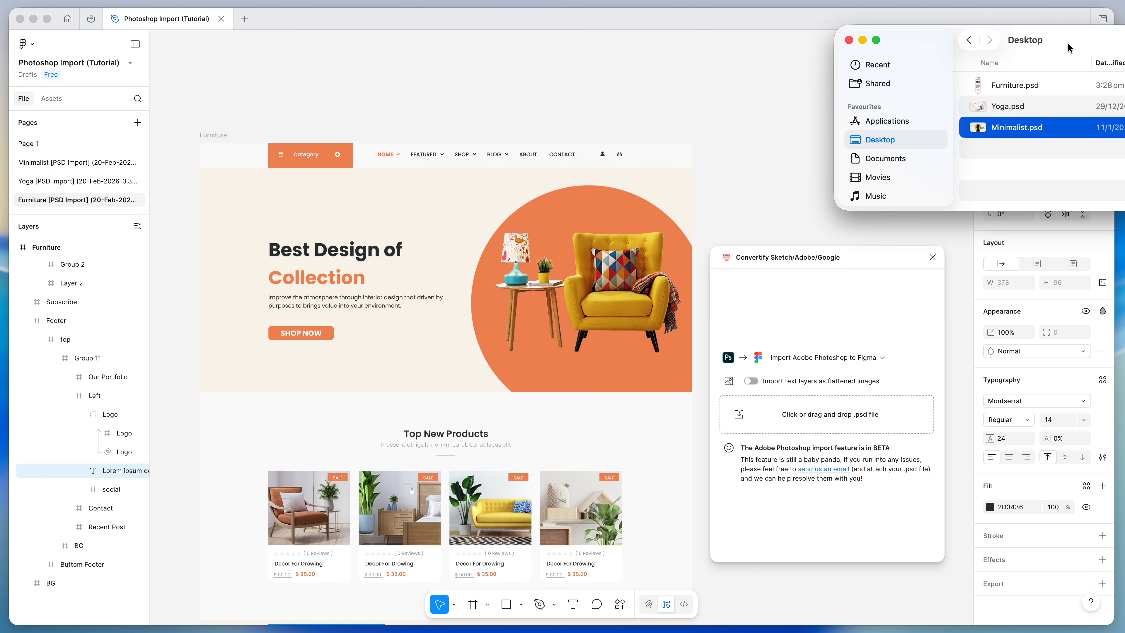
left_click_drag(1054, 58, 1031, 67)
left_click(996, 92)
left_click(988, 113)
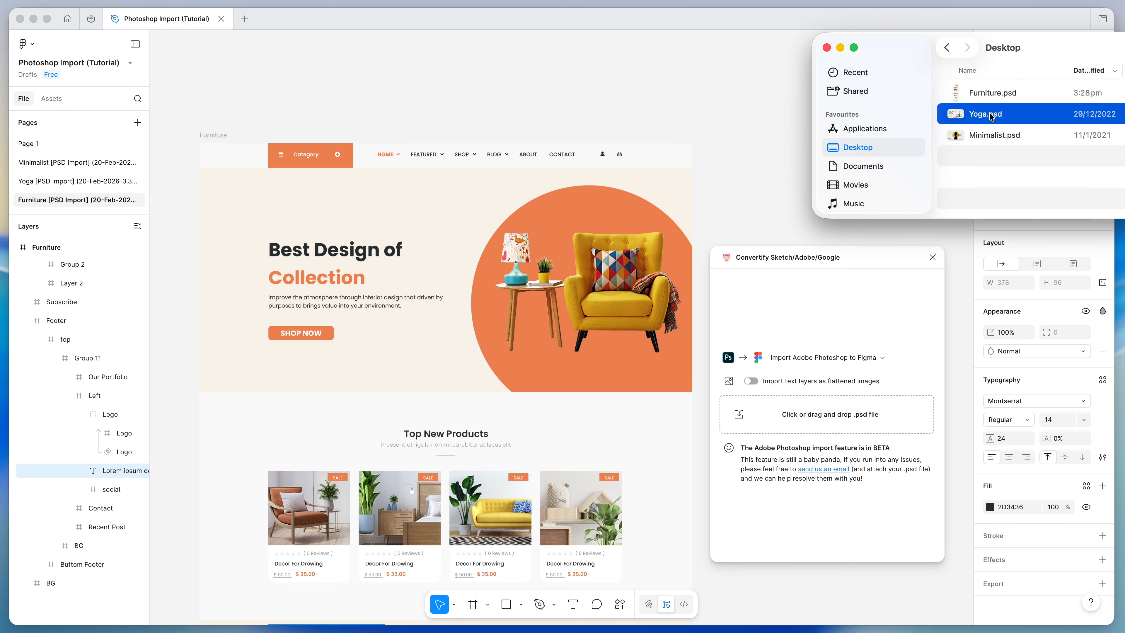
left_click(989, 131)
left_click(1025, 167)
left_click_drag(1025, 167, 996, 159)
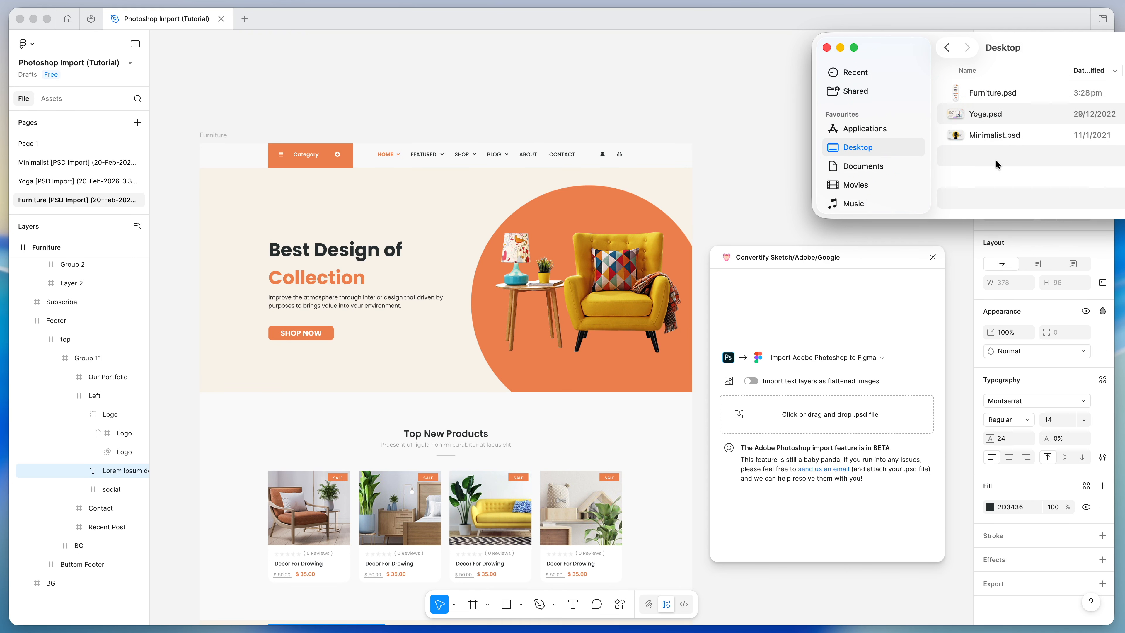
left_click(996, 97)
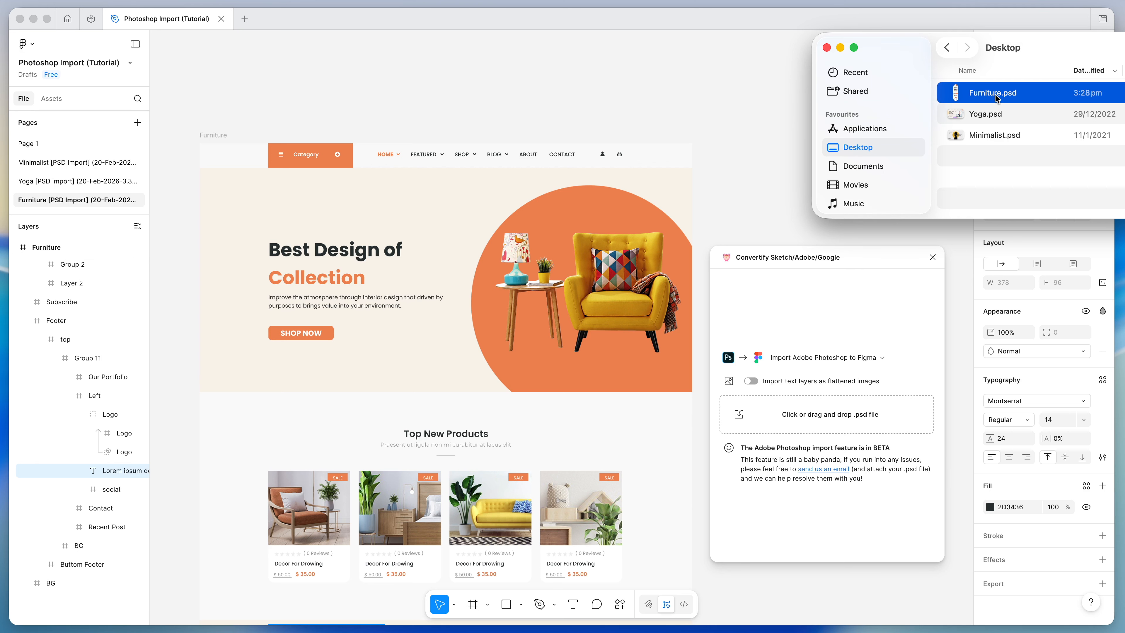
Select all three PSD files together in the Desktop folder and switch back to Figma with Convertify open.
left_click(969, 195)
left_click_drag(1023, 162, 986, 69)
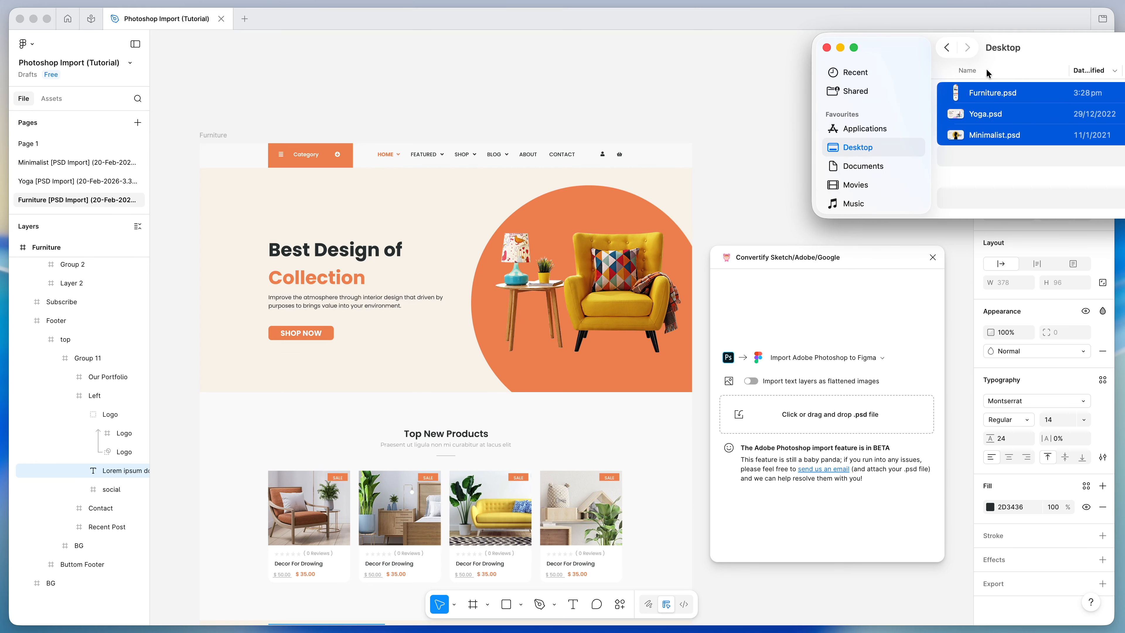
left_click(777, 302)
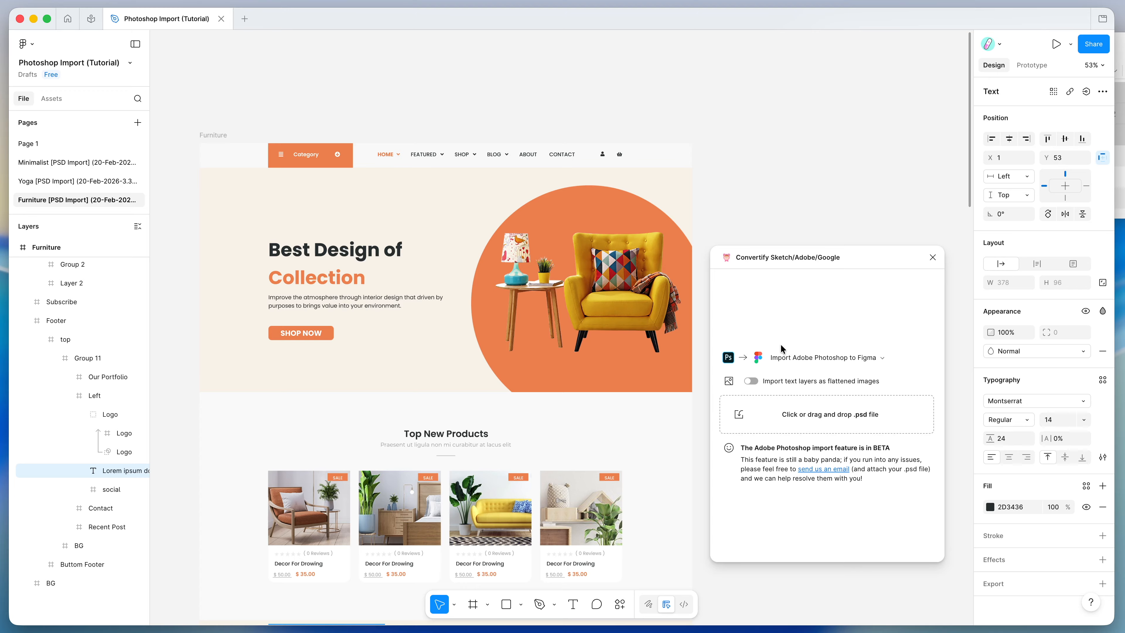